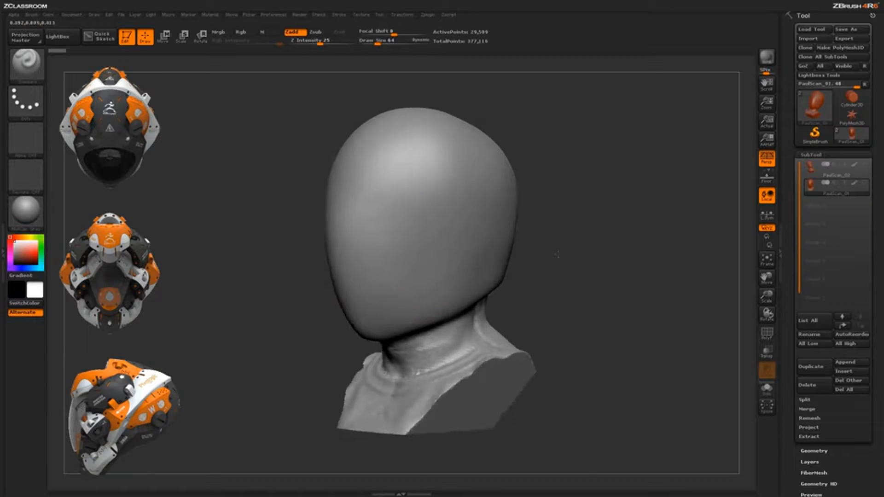
Show the head scan subtool through the helmet base using transparency without ghosting, and inspect their fit from several angles
{"action": "left_click_drag", "start_coordinate": [626, 239], "coordinate": [607, 239]}
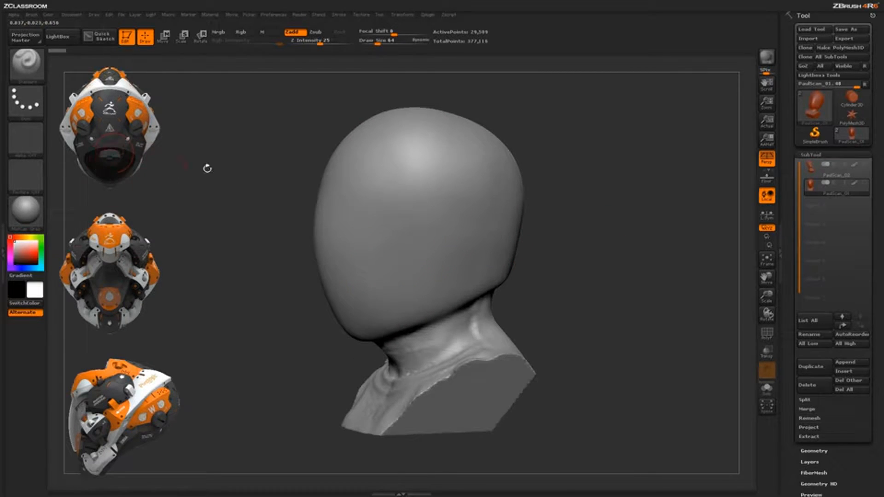
{"action": "left_click_drag", "start_coordinate": [634, 305], "coordinate": [572, 220]}
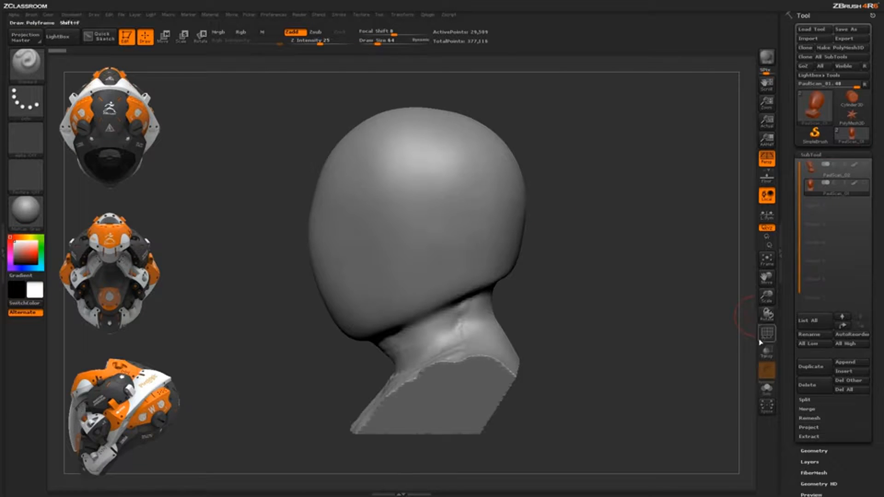
{"action": "left_click", "coordinate": [767, 352]}
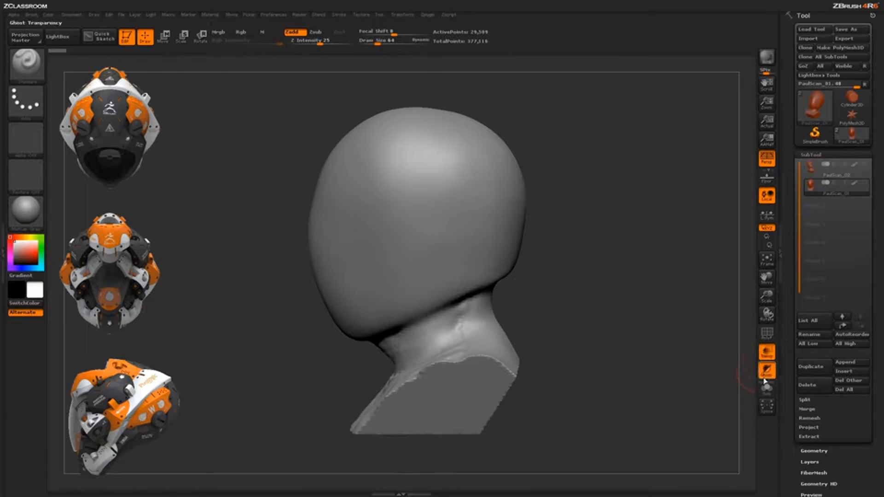
{"action": "left_click", "coordinate": [852, 165]}
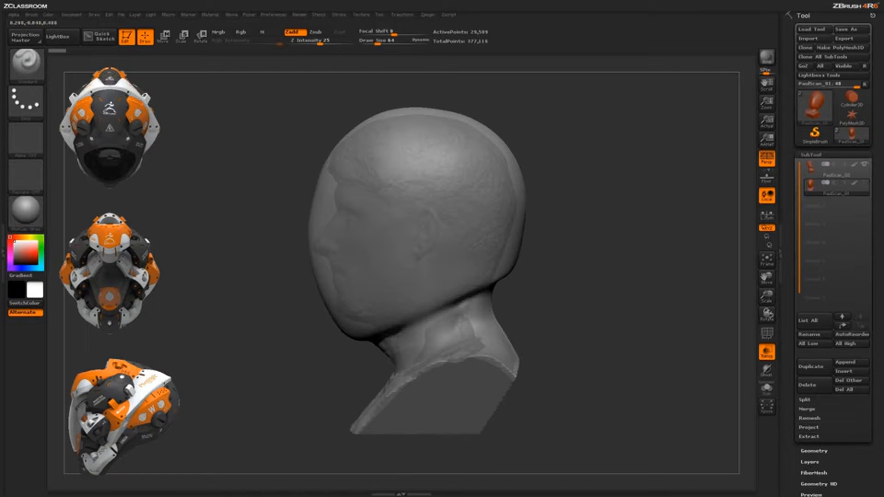
{"action": "left_click_drag", "start_coordinate": [271, 249], "coordinate": [442, 221], "text": "shift"}
{"action": "left_click_drag", "start_coordinate": [551, 174], "coordinate": [361, 250]}
{"action": "left_click_drag", "start_coordinate": [584, 175], "coordinate": [515, 251], "text": "shift"}
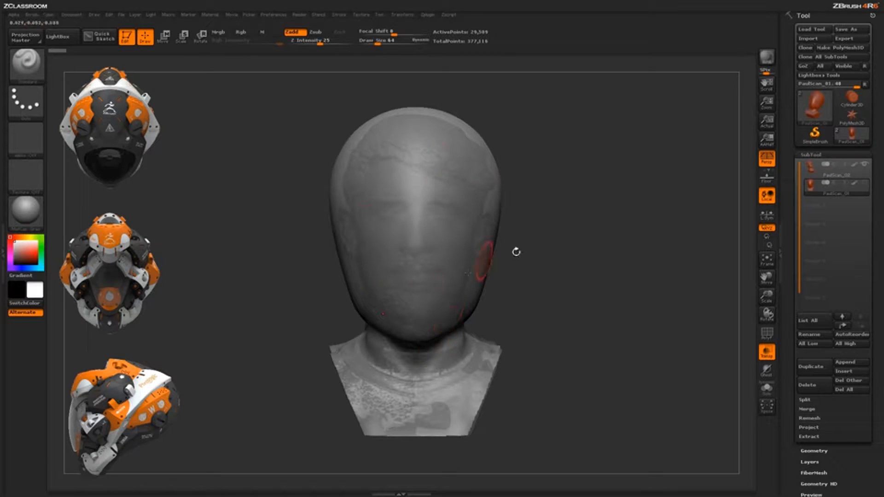
{"action": "left_click_drag", "start_coordinate": [612, 226], "coordinate": [521, 198]}
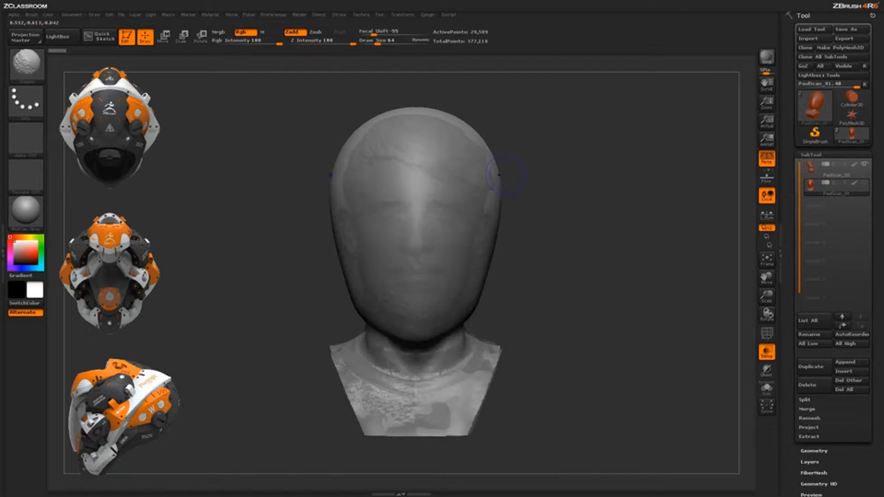
Turn off transparency and hide the head scan subtool so only the helmet base shows from the front
{"action": "left_click", "coordinate": [766, 353]}
{"action": "left_click_drag", "start_coordinate": [667, 295], "coordinate": [443, 194]}
{"action": "left_click_drag", "start_coordinate": [588, 237], "coordinate": [558, 295]}
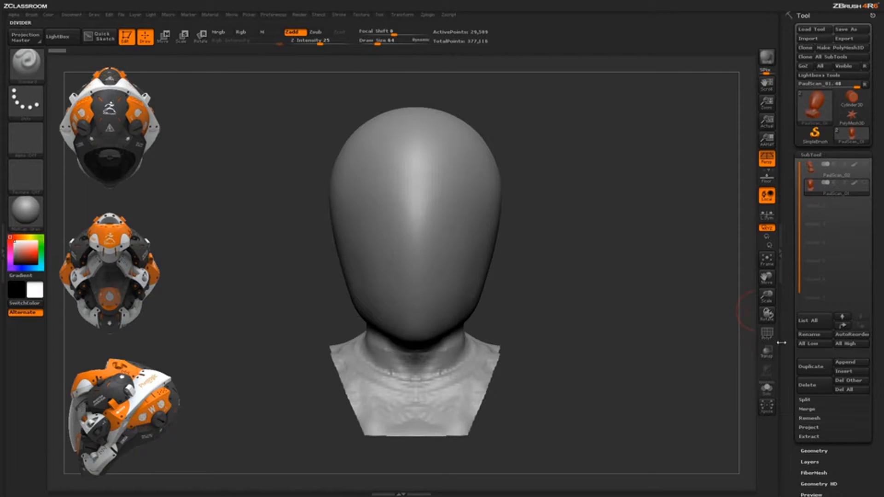
Open the EdgeLoop options of the helmet base's geometry settings
{"action": "key", "text": "ctrl+s"}
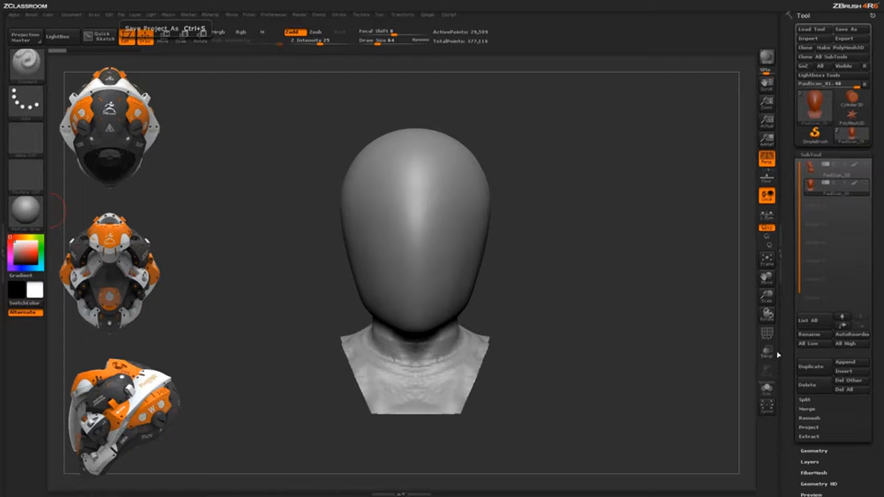
{"action": "scroll", "coordinate": [814, 290], "scroll_direction": "down", "scroll_amount": 5}
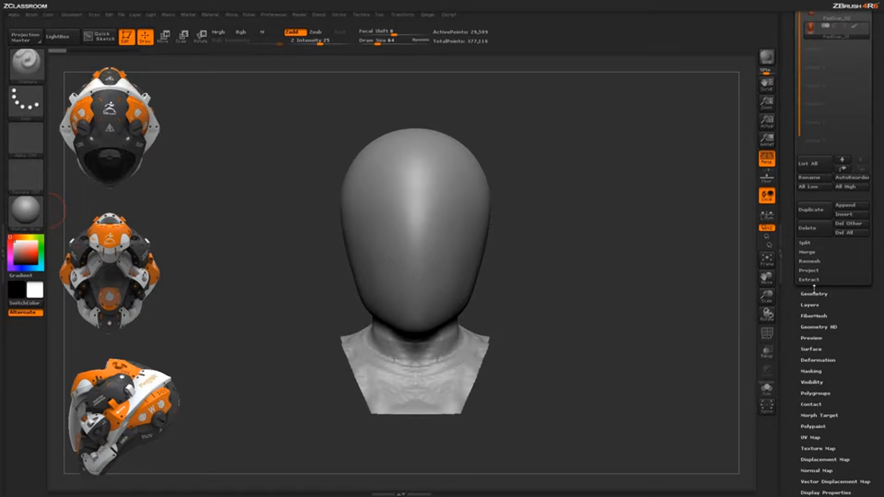
{"action": "left_click", "coordinate": [814, 295]}
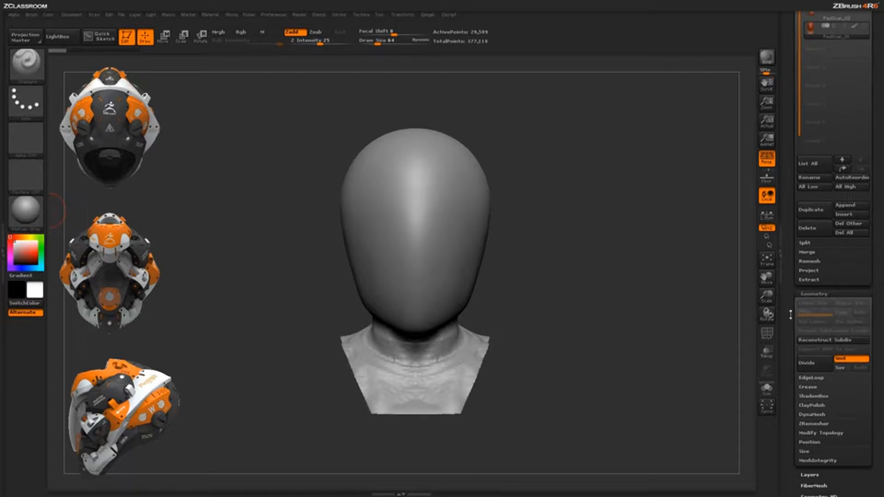
{"action": "scroll", "coordinate": [806, 341], "scroll_direction": "down", "scroll_amount": 2}
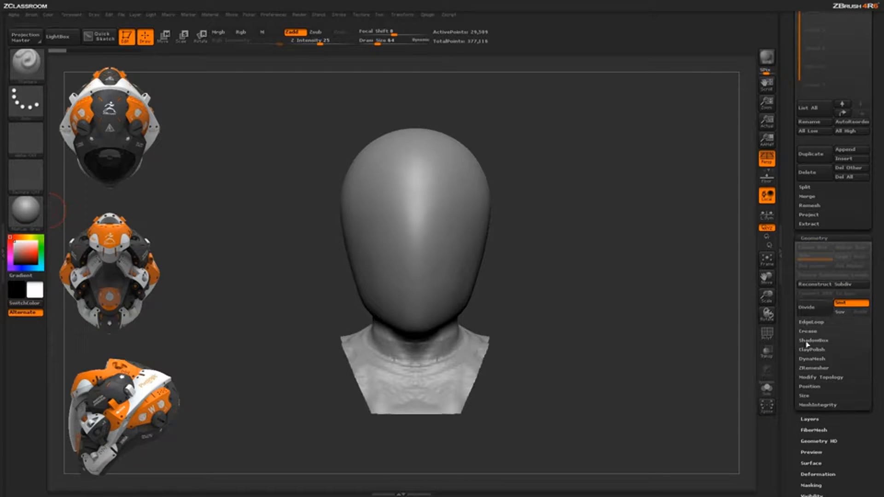
{"action": "left_click", "coordinate": [811, 322]}
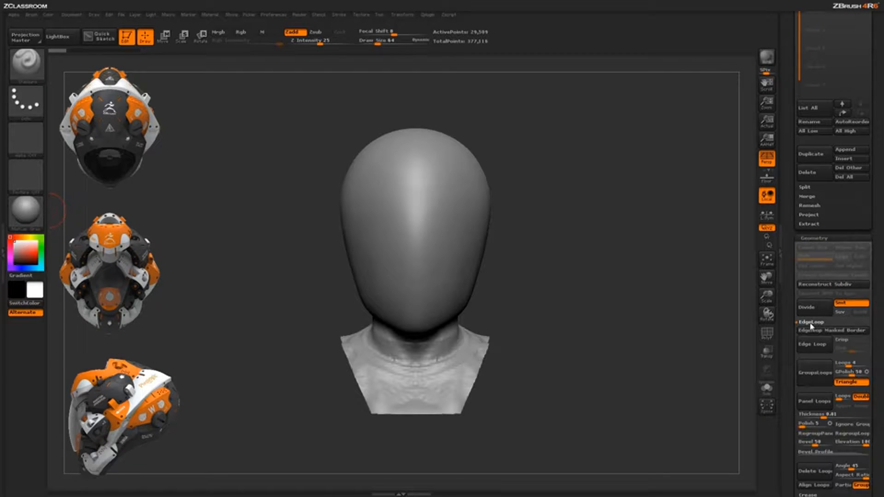
{"action": "left_click_drag", "start_coordinate": [790, 341], "coordinate": [820, 301]}
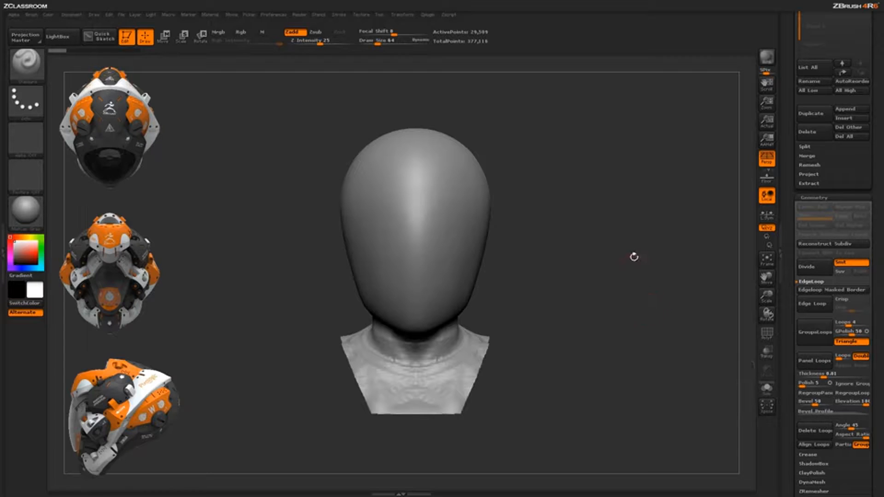
Display the helmet base's polyframe and isolate a matching patch on both upper sides of the head
{"action": "left_click_drag", "start_coordinate": [668, 324], "coordinate": [535, 310]}
{"action": "left_click", "coordinate": [767, 332]}
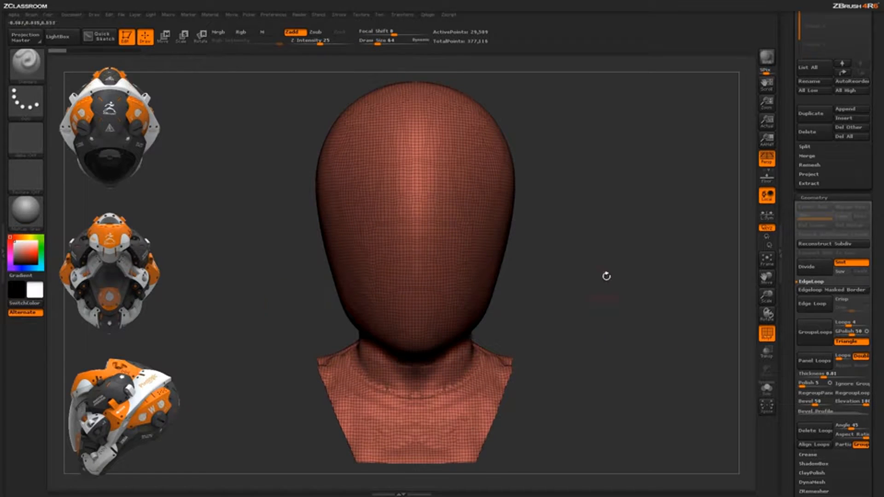
{"action": "left_click_drag", "start_coordinate": [620, 284], "coordinate": [587, 172]}
{"action": "key", "text": "ctrl+shift"}
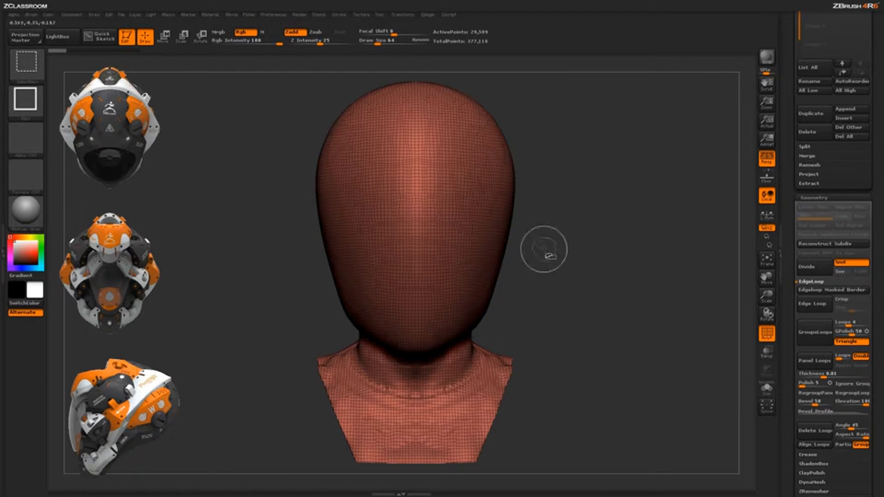
{"action": "left_click_drag", "start_coordinate": [585, 240], "coordinate": [478, 87], "text": "ctrl+shift"}
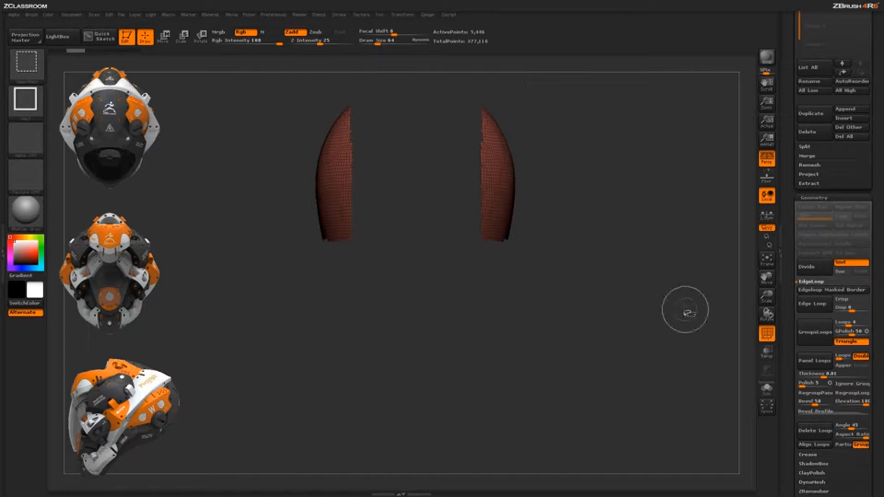
{"action": "left_click_drag", "start_coordinate": [683, 309], "coordinate": [653, 309]}
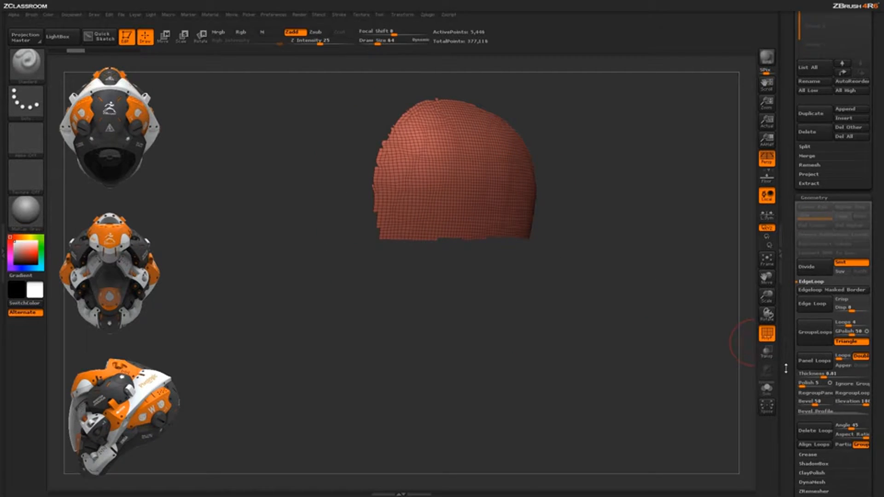
Assign the visible side patches to their own polygroup with GroupVisible
{"action": "scroll", "coordinate": [790, 286], "scroll_direction": "down", "scroll_amount": 5}
{"action": "scroll", "coordinate": [791, 287], "scroll_direction": "down", "scroll_amount": 5}
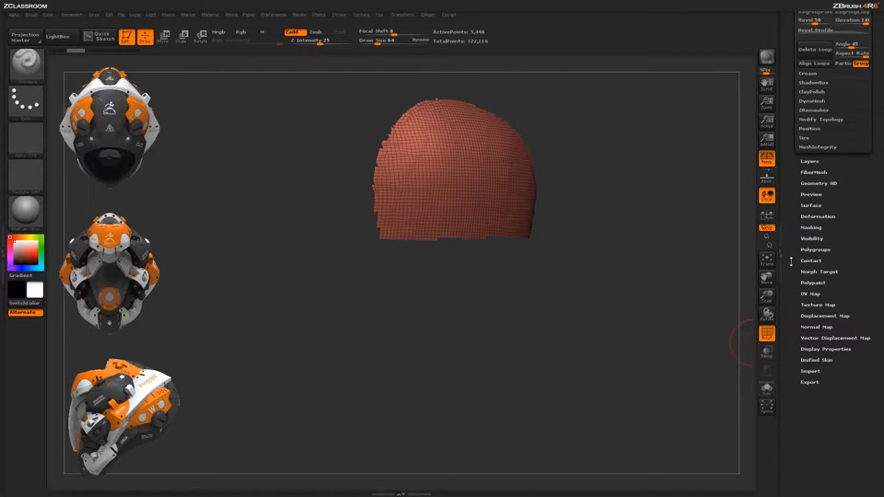
{"action": "left_click", "coordinate": [816, 247]}
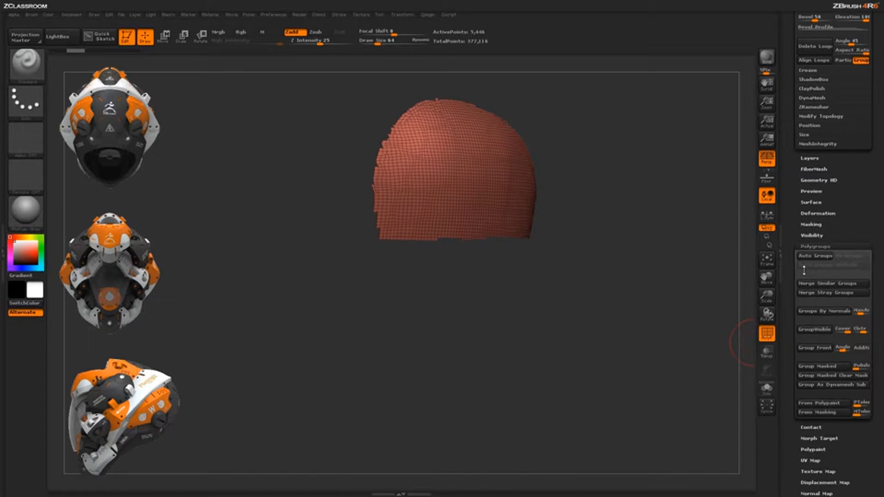
{"action": "left_click", "coordinate": [807, 330]}
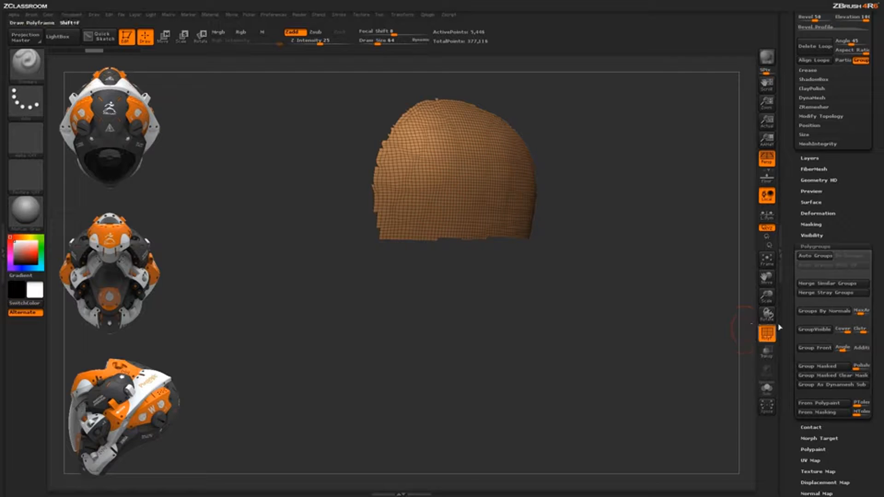
{"action": "left_click", "coordinate": [808, 332]}
{"action": "left_click", "coordinate": [810, 333]}
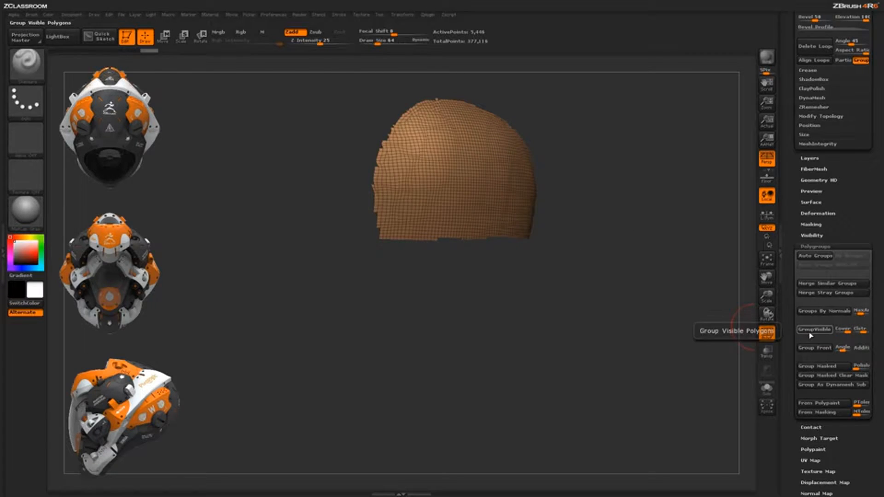
{"action": "left_click", "coordinate": [810, 333]}
{"action": "left_click_drag", "start_coordinate": [665, 253], "coordinate": [633, 245]}
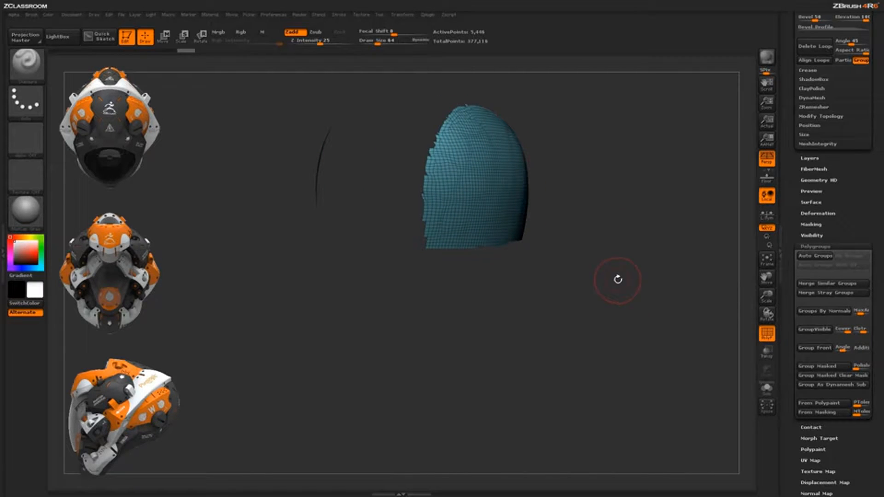
Unhide the rest of the helmet base mesh and return to the front view
{"action": "key", "text": "ctrl+shift"}
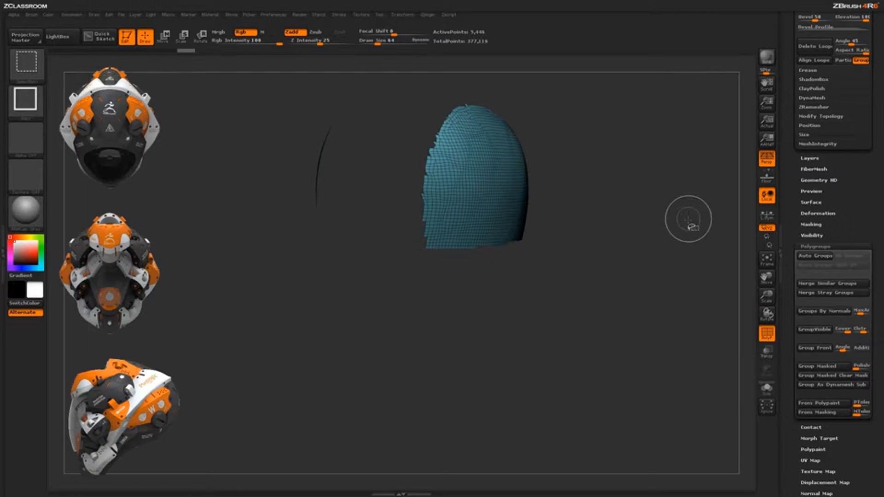
{"action": "left_click", "coordinate": [672, 295], "text": "ctrl+shift"}
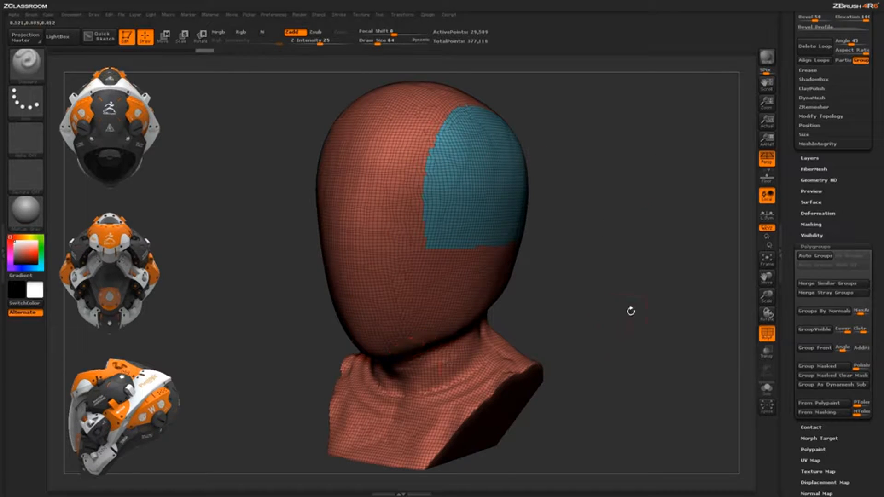
{"action": "left_click_drag", "start_coordinate": [631, 312], "coordinate": [609, 282]}
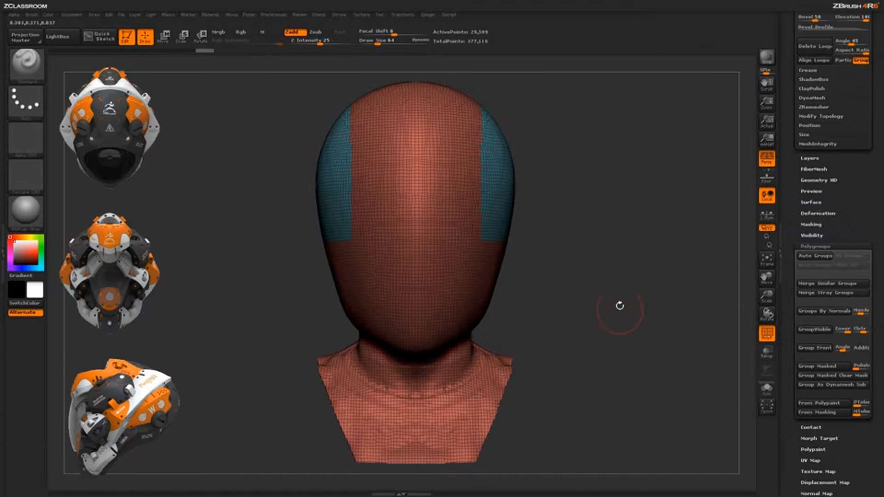
Apply Panel Loops to the helmet base's polygroups with a thickness of 0.01, polish 5 and bevel 50
{"action": "scroll", "coordinate": [789, 306], "scroll_direction": "up", "scroll_amount": 10}
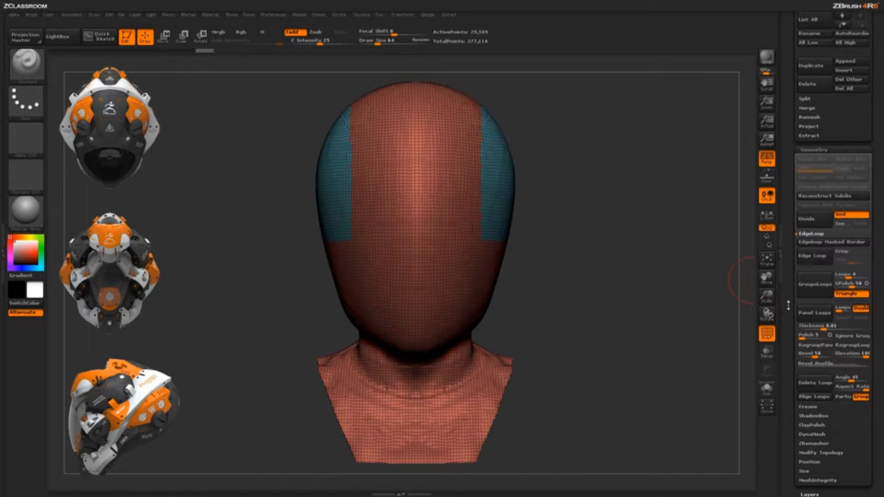
{"action": "left_click_drag", "start_coordinate": [788, 306], "coordinate": [789, 297]}
{"action": "left_click_drag", "start_coordinate": [675, 327], "coordinate": [629, 326]}
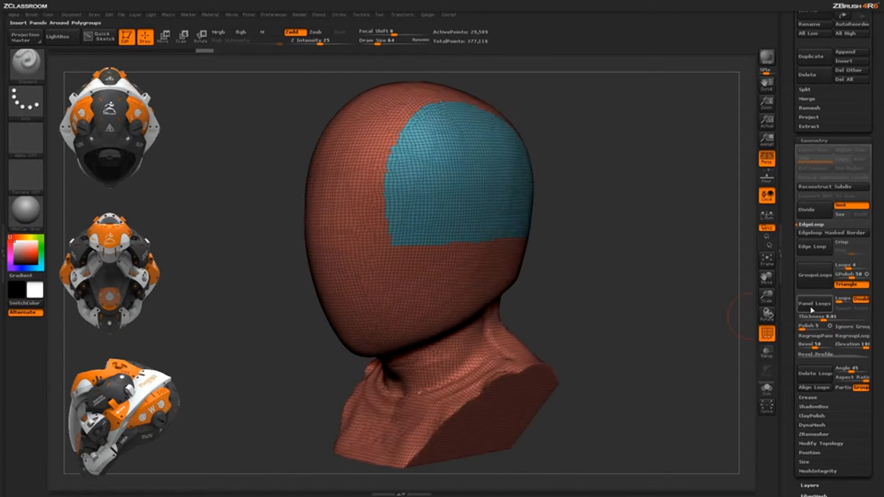
{"action": "left_click", "coordinate": [818, 308]}
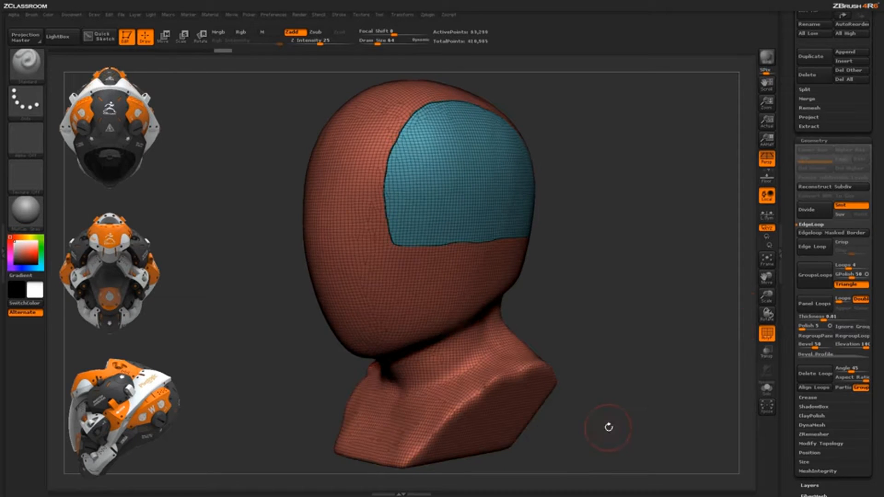
Inspect the panel seams from several angles with and without the polyframe, and undo the Panel Loops operation
{"action": "left_click", "coordinate": [768, 334]}
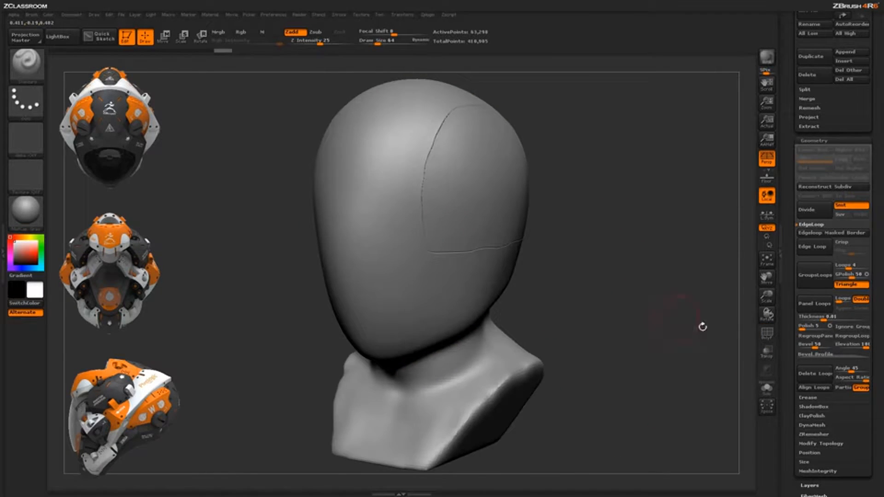
{"action": "left_click", "coordinate": [767, 334]}
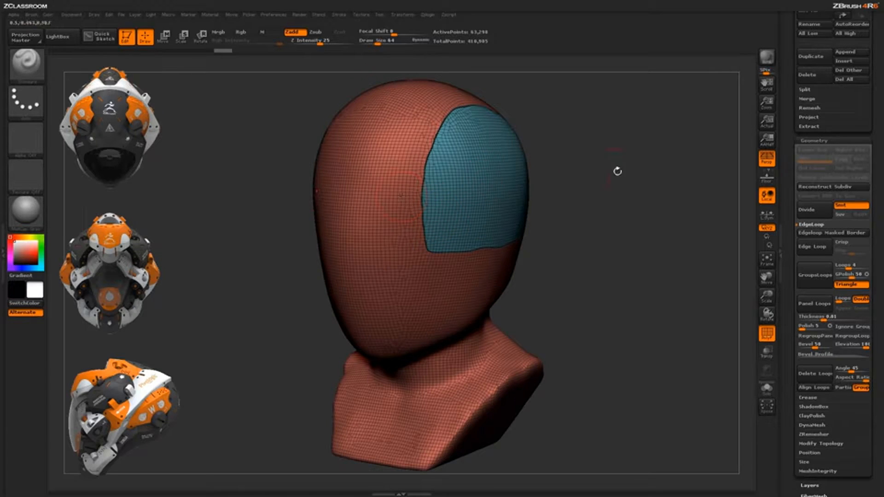
{"action": "left_click_drag", "start_coordinate": [617, 169], "coordinate": [424, 178]}
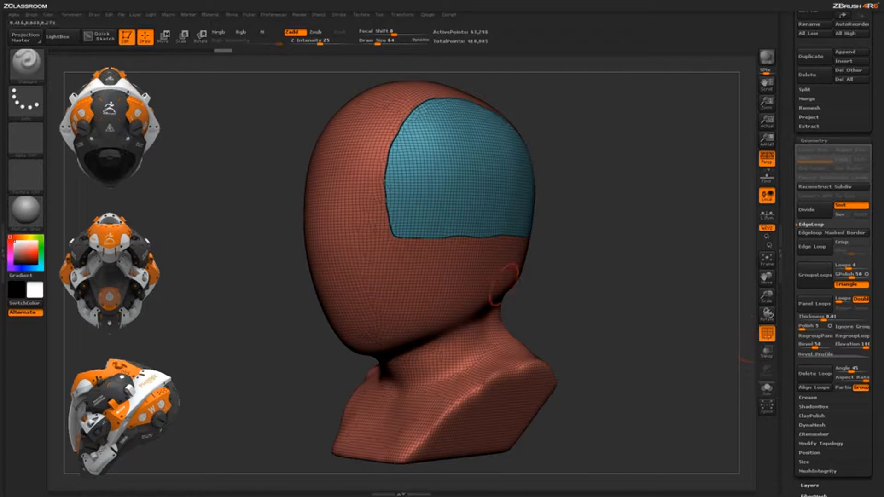
{"action": "left_click", "coordinate": [767, 334]}
{"action": "left_click_drag", "start_coordinate": [700, 310], "coordinate": [571, 255]}
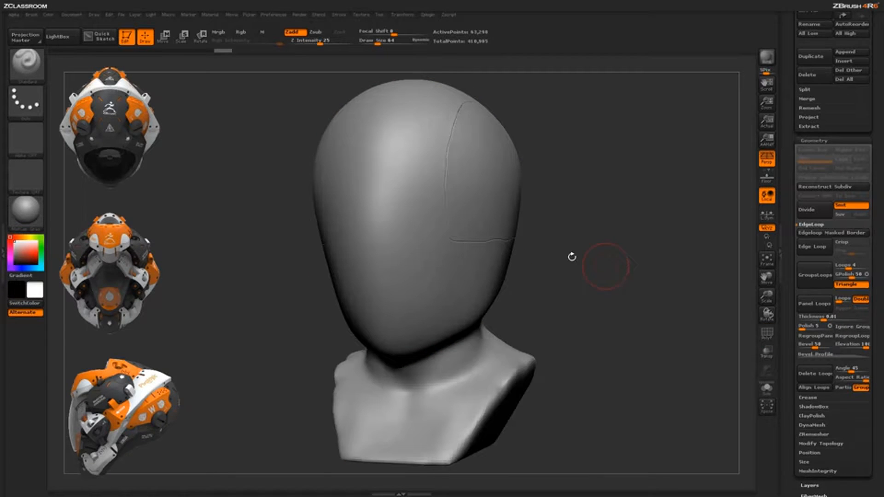
{"action": "left_click_drag", "start_coordinate": [623, 210], "coordinate": [429, 272]}
{"action": "left_click_drag", "start_coordinate": [562, 223], "coordinate": [598, 227]}
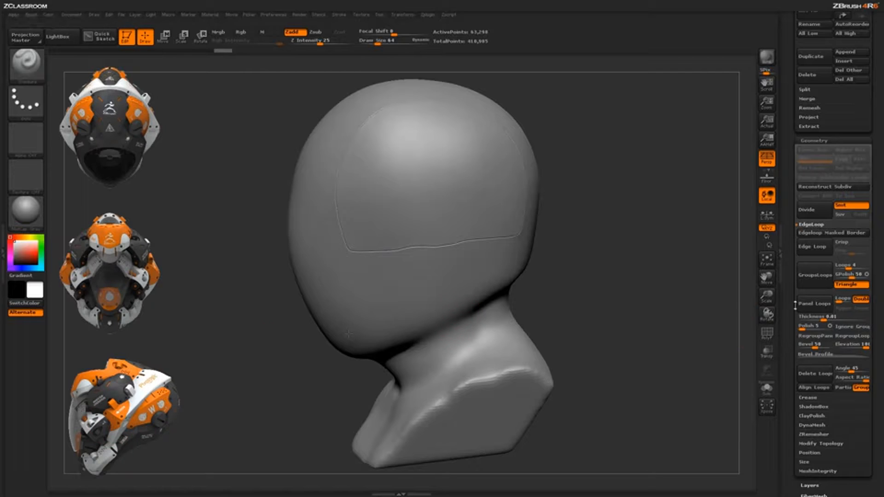
{"action": "left_click_drag", "start_coordinate": [602, 263], "coordinate": [644, 276]}
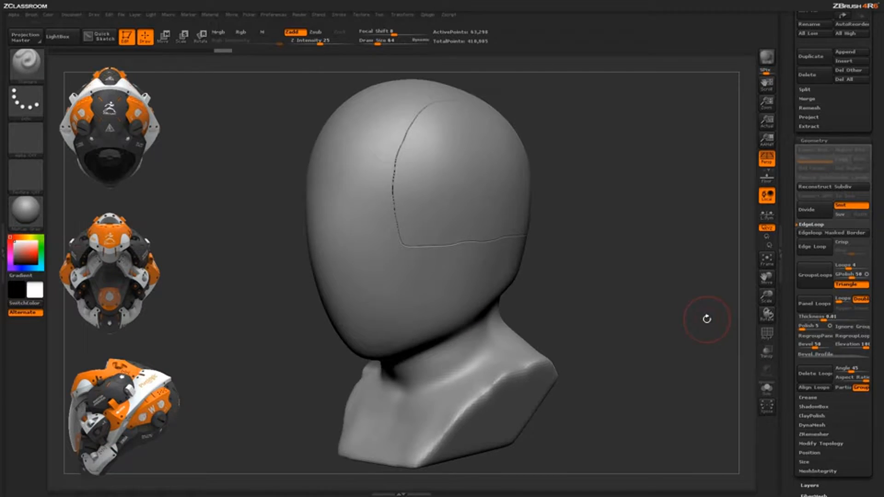
{"action": "key", "text": "ctrl+z"}
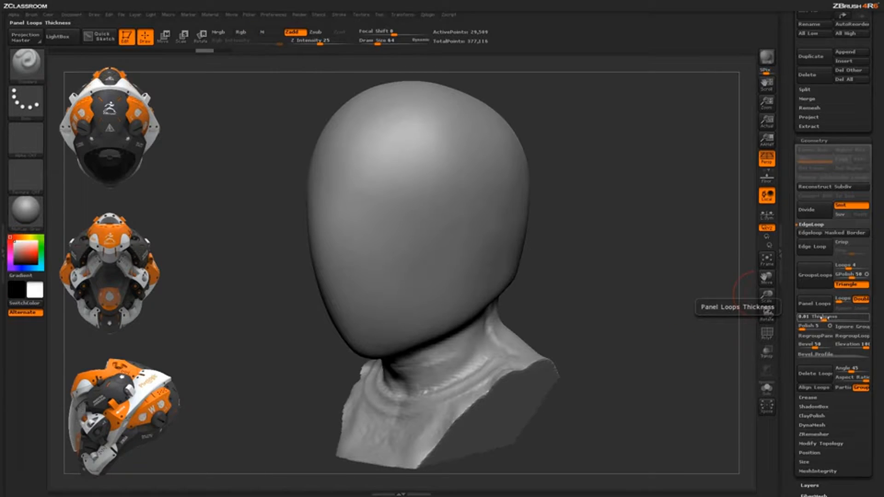
Set the Panel Loops thickness to 0.05 and apply Panel Loops to the helmet base
{"action": "left_click", "coordinate": [825, 318]}
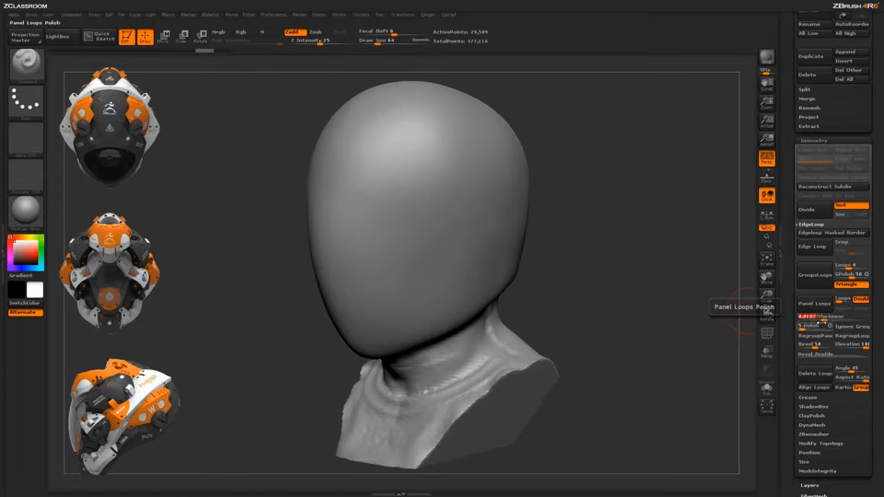
{"action": "type", "text": ".05"}
{"action": "key", "text": "Return"}
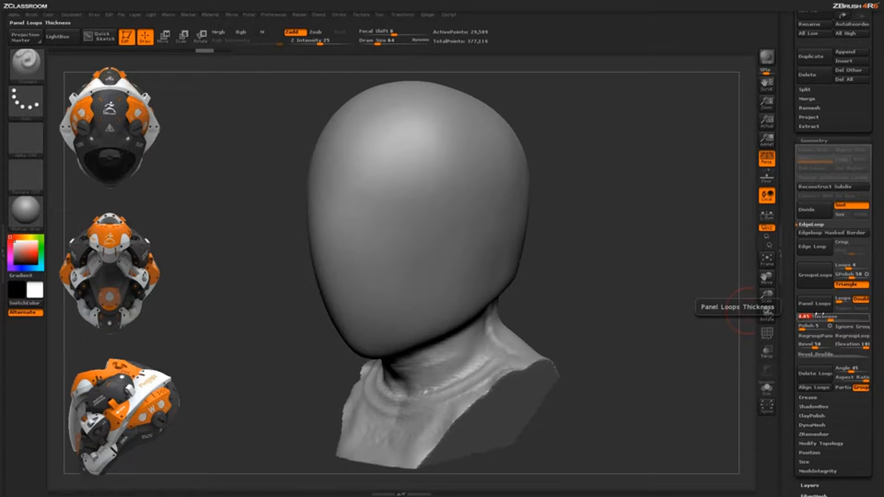
{"action": "left_click", "coordinate": [816, 304]}
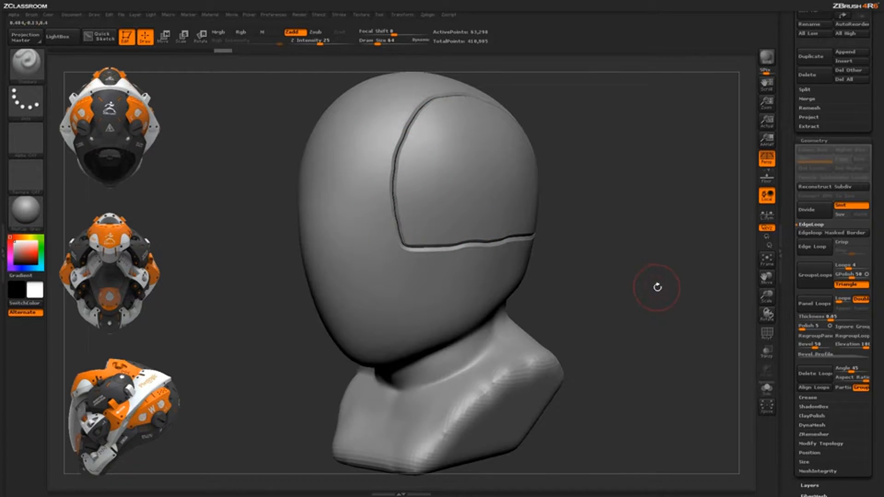
{"action": "mouse_move", "coordinate": [657, 287]}
{"action": "left_mouse_down"}
{"action": "mouse_move", "coordinate": [608, 285]}
{"action": "mouse_move", "coordinate": [673, 295]}
{"action": "left_mouse_up"}
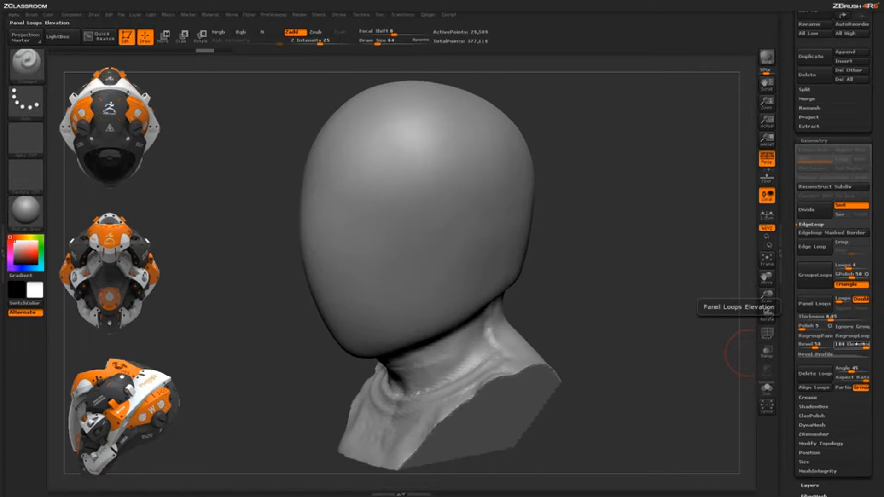
Try lower Panel Loops elevation values, restore the elevation to 100, and return to an angled view of the head
{"action": "left_click_drag", "start_coordinate": [869, 345], "coordinate": [857, 346]}
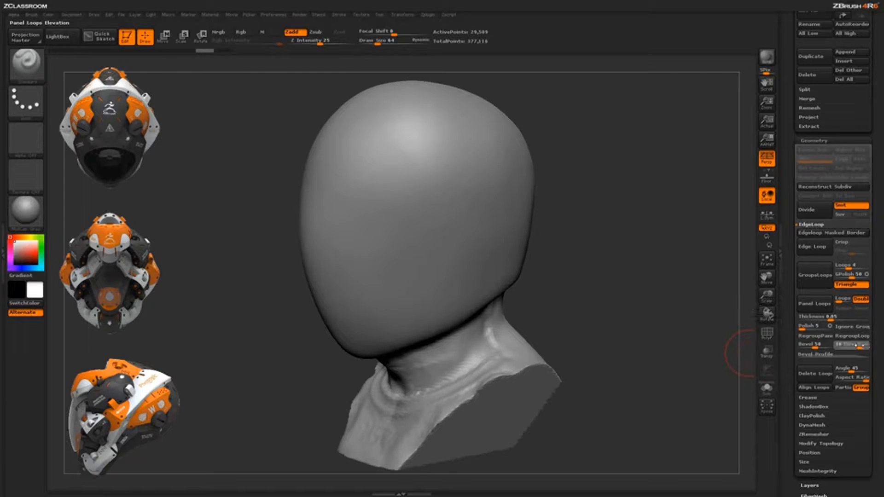
{"action": "left_click_drag", "start_coordinate": [640, 376], "coordinate": [659, 351], "text": "shift"}
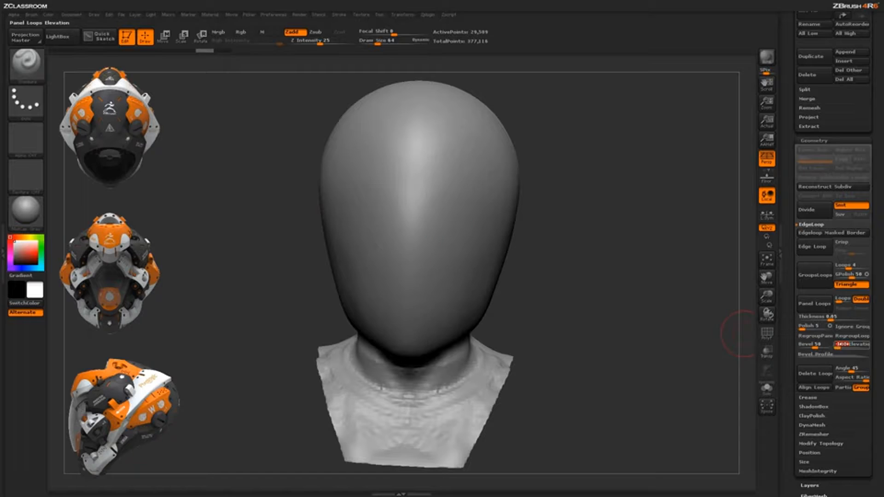
{"action": "left_click_drag", "start_coordinate": [839, 346], "coordinate": [874, 345]}
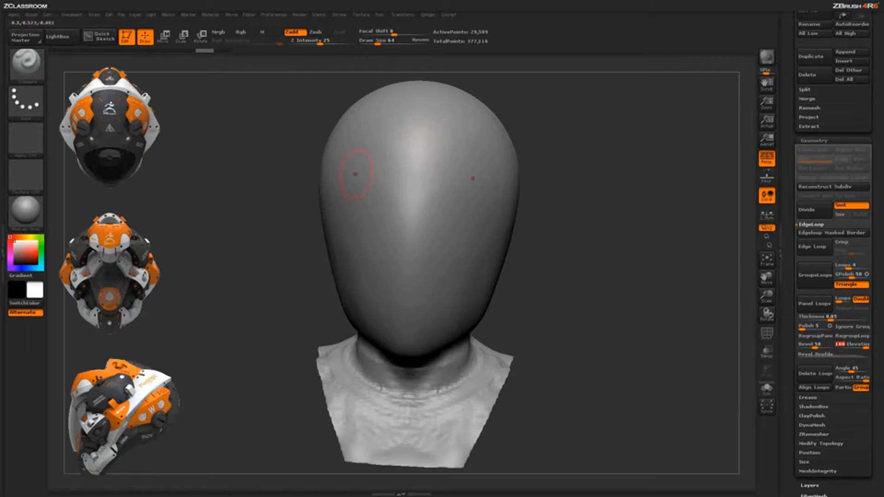
{"action": "left_click_drag", "start_coordinate": [604, 282], "coordinate": [534, 288]}
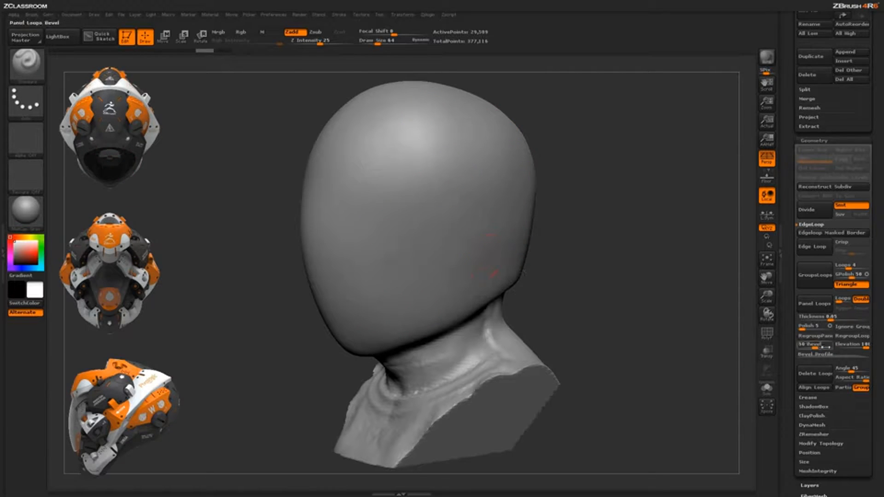
{"action": "left_click_drag", "start_coordinate": [663, 278], "coordinate": [657, 269], "text": "shift"}
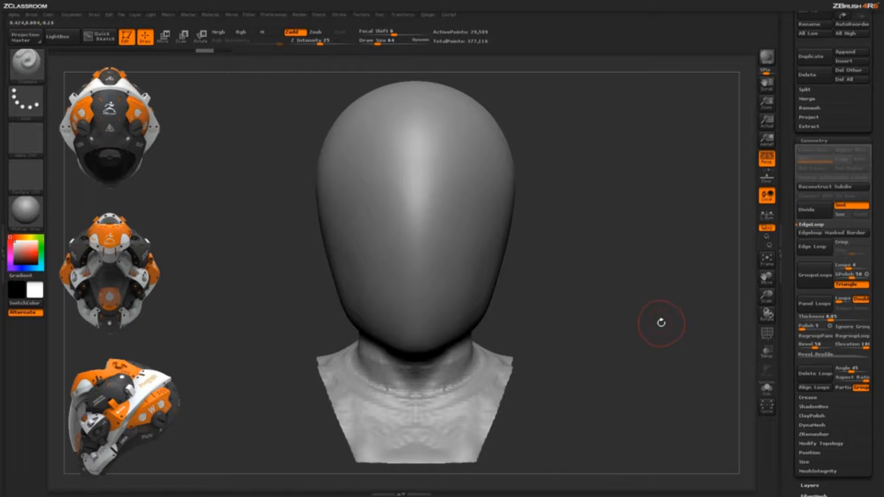
{"action": "left_click_drag", "start_coordinate": [662, 323], "coordinate": [636, 314]}
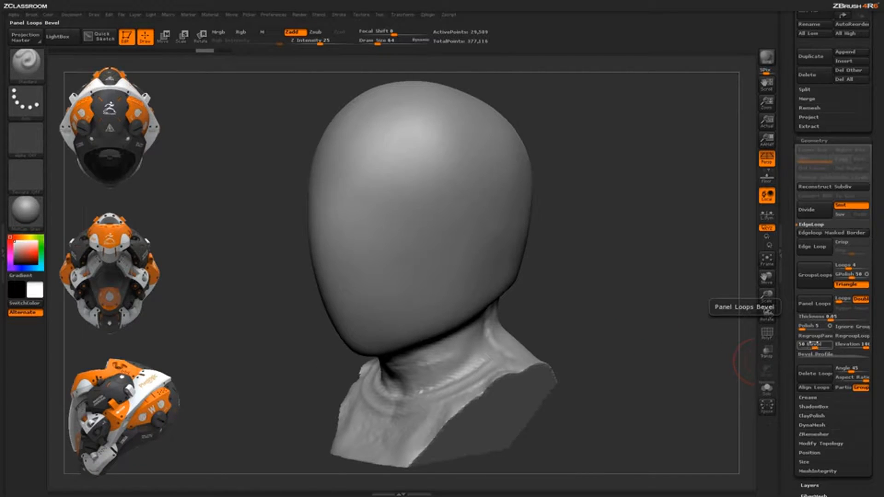
Apply Panel Loops with elevation 100 and bevel 50, view the side panel seam, and undo the operation
{"action": "left_click", "coordinate": [814, 303]}
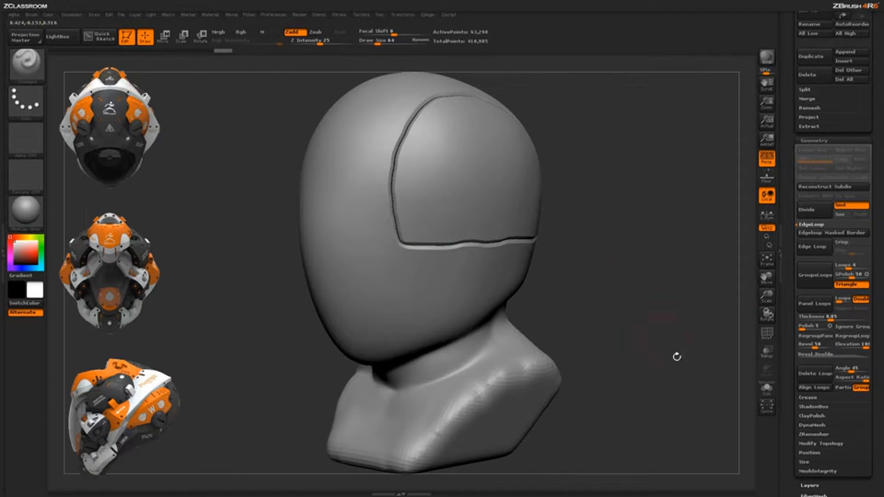
{"action": "left_click", "coordinate": [815, 373]}
{"action": "left_click_drag", "start_coordinate": [677, 256], "coordinate": [634, 261]}
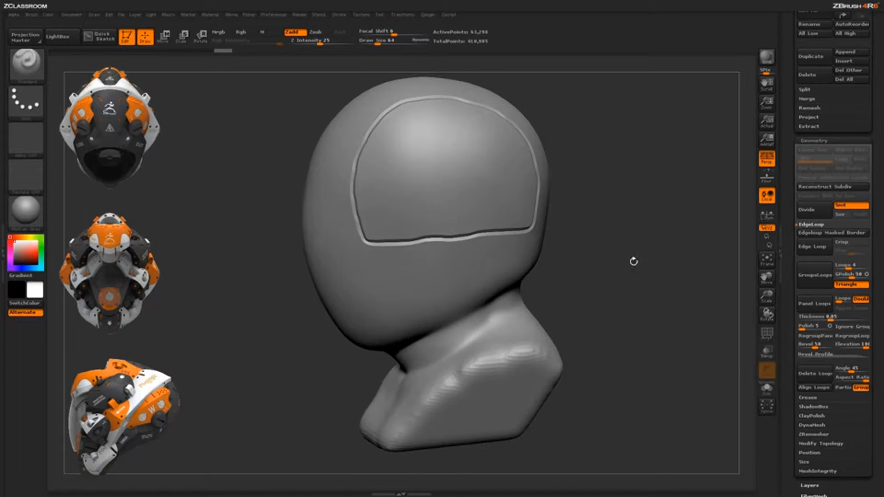
{"action": "key", "text": "ctrl+z"}
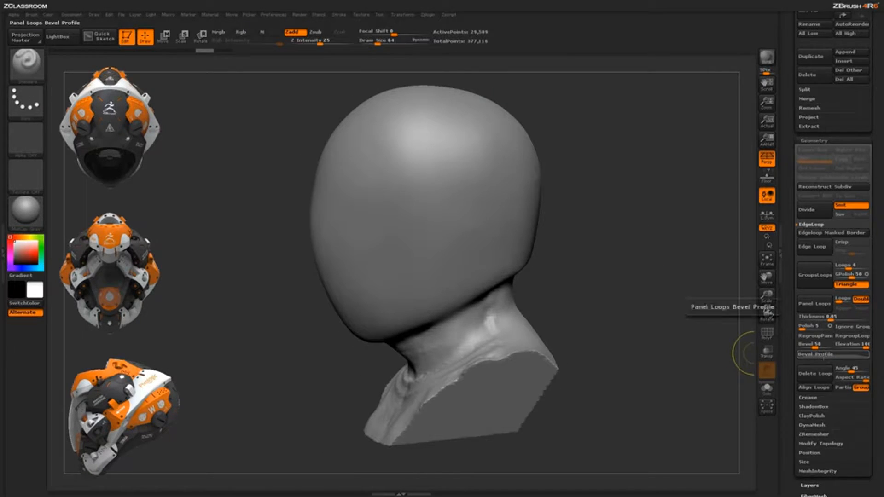
Open the Panel Loops bevel profile curve and test it on the helmet base, examining the seam up close before undoing the operation
{"action": "left_click", "coordinate": [826, 355]}
{"action": "left_click_drag", "start_coordinate": [667, 345], "coordinate": [679, 386], "text": "alt"}
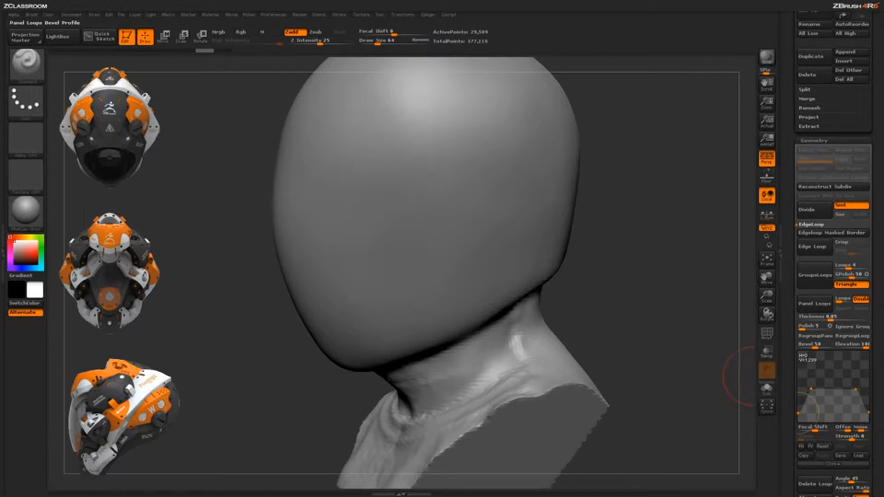
{"action": "left_click", "coordinate": [815, 304]}
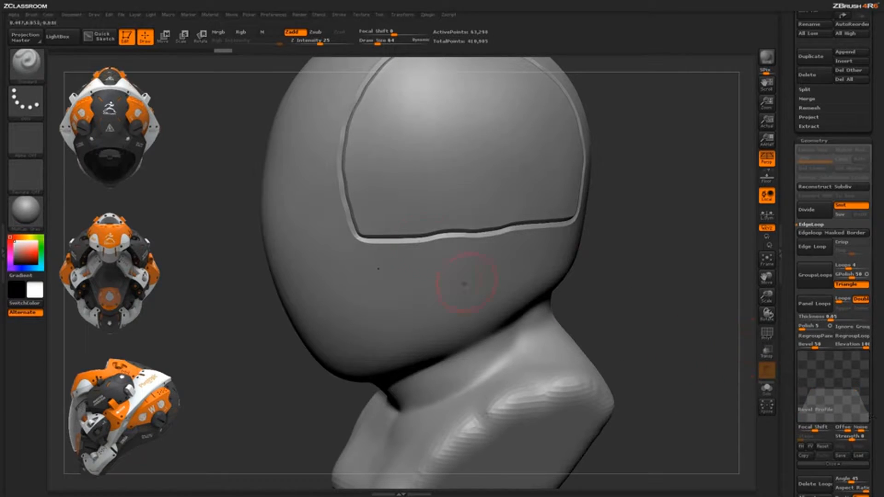
{"action": "left_click_drag", "start_coordinate": [662, 293], "coordinate": [386, 276]}
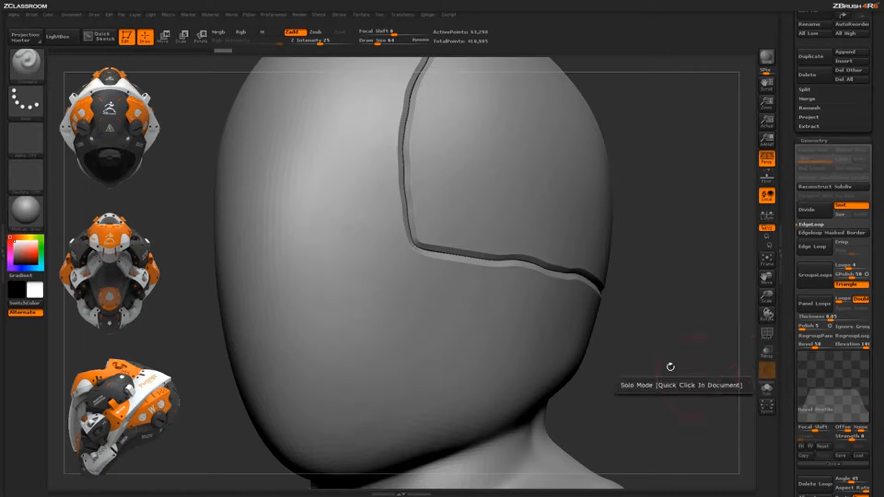
{"action": "left_click_drag", "start_coordinate": [669, 365], "coordinate": [702, 366]}
{"action": "left_click_drag", "start_coordinate": [715, 391], "coordinate": [599, 341]}
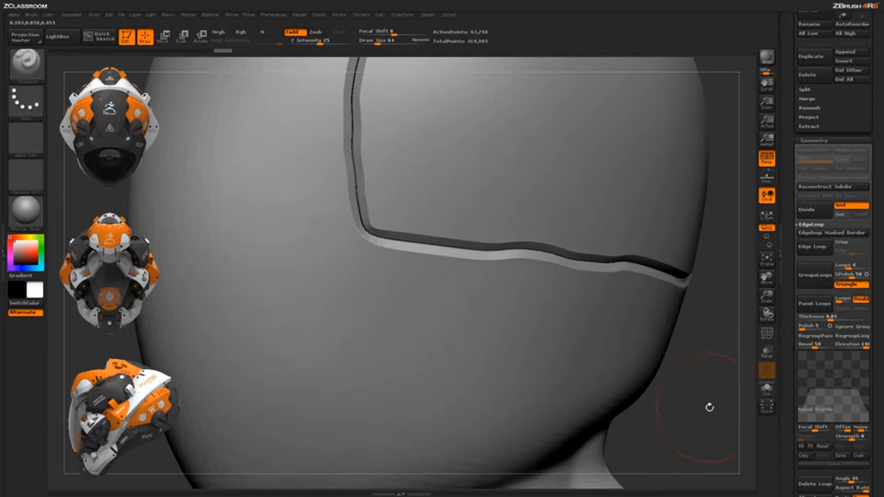
{"action": "left_click_drag", "start_coordinate": [710, 408], "coordinate": [724, 399]}
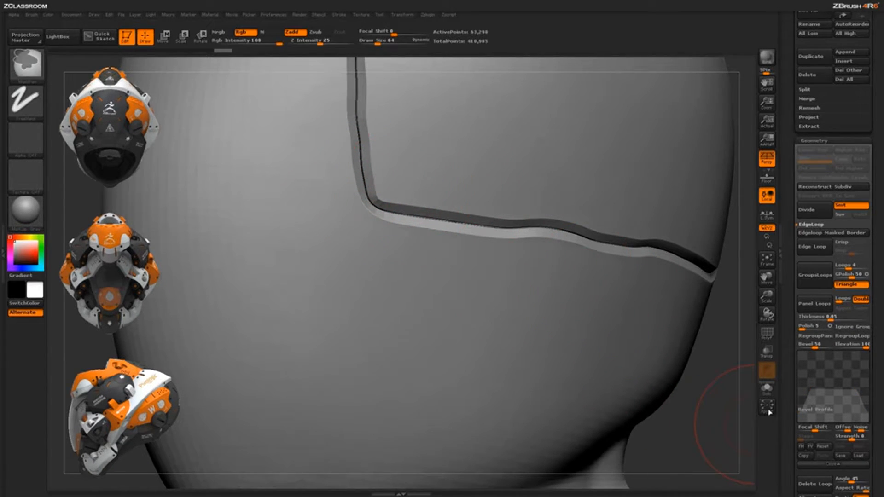
{"action": "key", "text": "ctrl+z"}
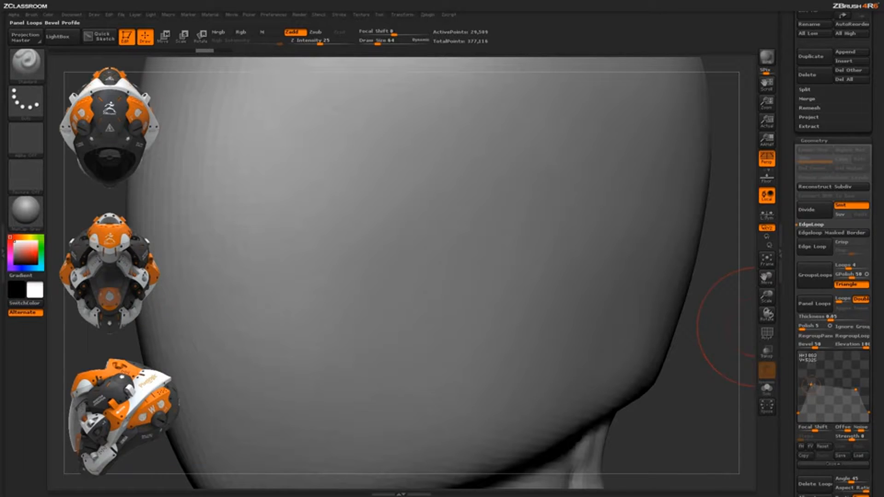
Raise the bevel profile's two upper points to equal height, test Panel Loops with that profile, and undo the operation
{"action": "left_click_drag", "start_coordinate": [856, 390], "coordinate": [858, 382]}
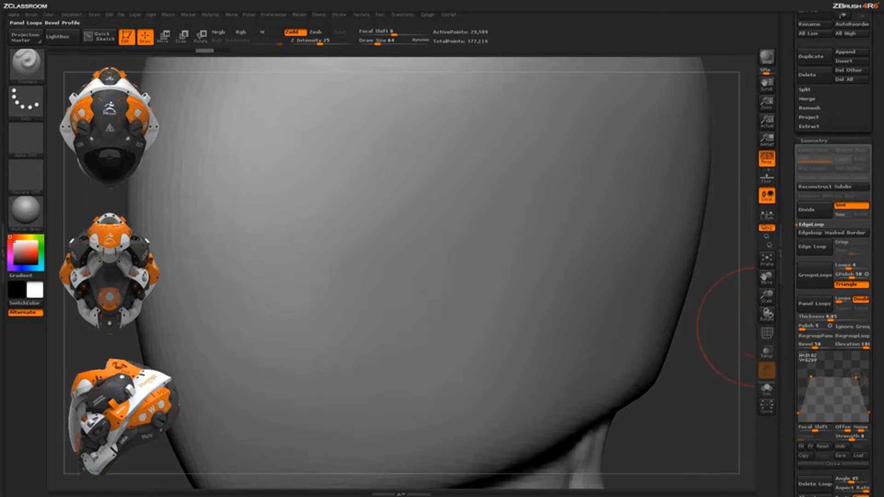
{"action": "left_click", "coordinate": [815, 303]}
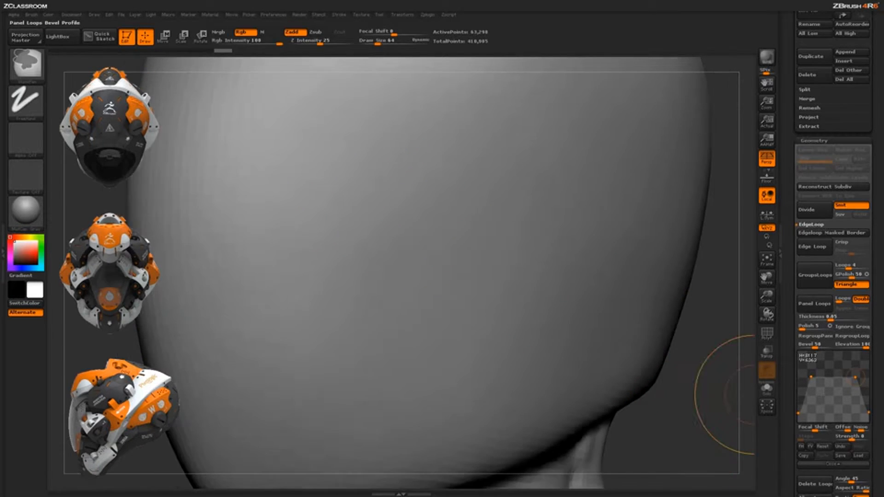
{"action": "key", "text": "ctrl+z"}
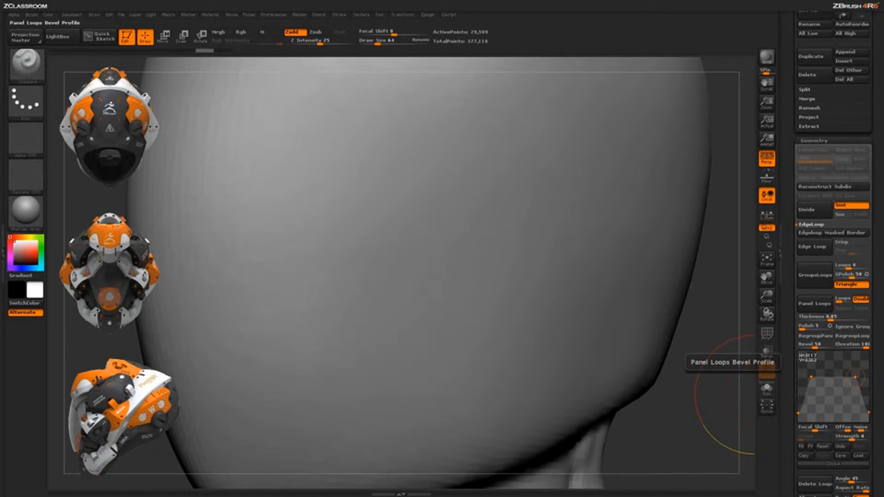
Reshape the bevel profile into a narrow central spike, apply Panel Loops, and inspect the seam around the side panel
{"action": "left_click_drag", "start_coordinate": [856, 375], "coordinate": [834, 361]}
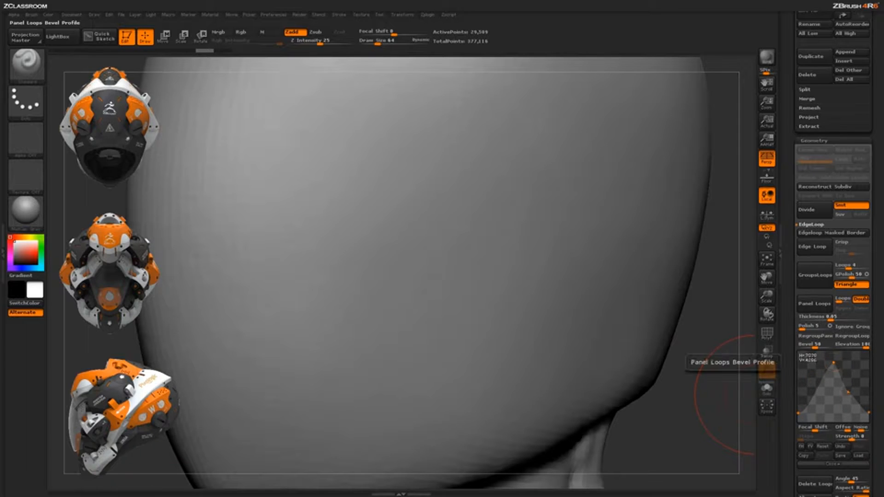
{"action": "left_click_drag", "start_coordinate": [848, 393], "coordinate": [826, 394]}
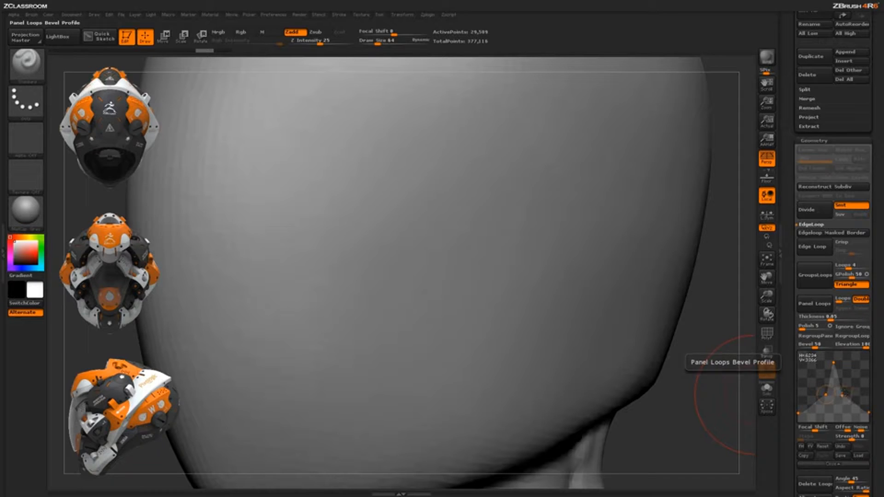
{"action": "left_click", "coordinate": [814, 303]}
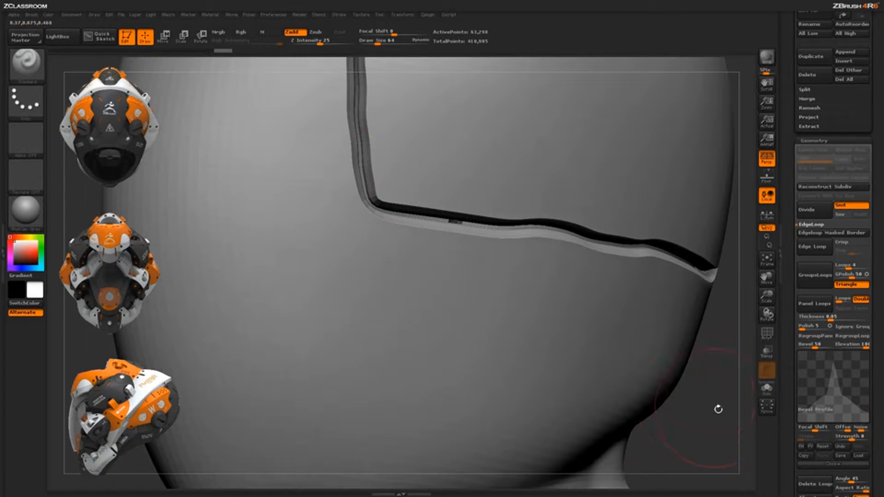
{"action": "mouse_move", "coordinate": [702, 410]}
{"action": "left_mouse_down"}
{"action": "mouse_move", "coordinate": [650, 406]}
{"action": "mouse_move", "coordinate": [687, 400]}
{"action": "left_mouse_up"}
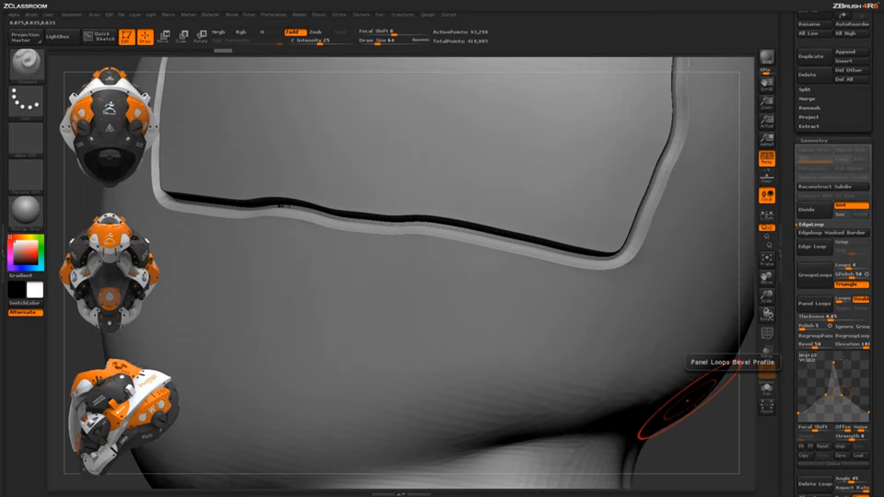
Add a trial point to the bevel profile's slope, then remove it and all other points between the curve's ends
{"action": "left_click", "coordinate": [838, 379]}
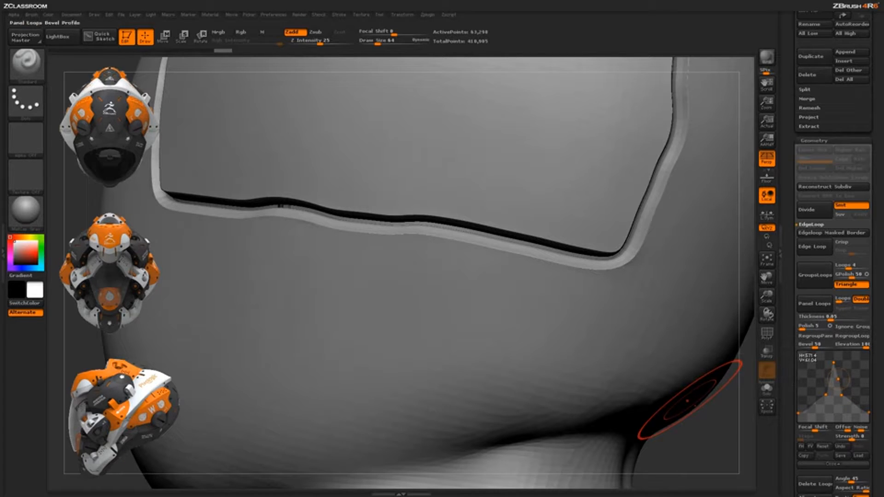
{"action": "left_click_drag", "start_coordinate": [838, 380], "coordinate": [842, 344]}
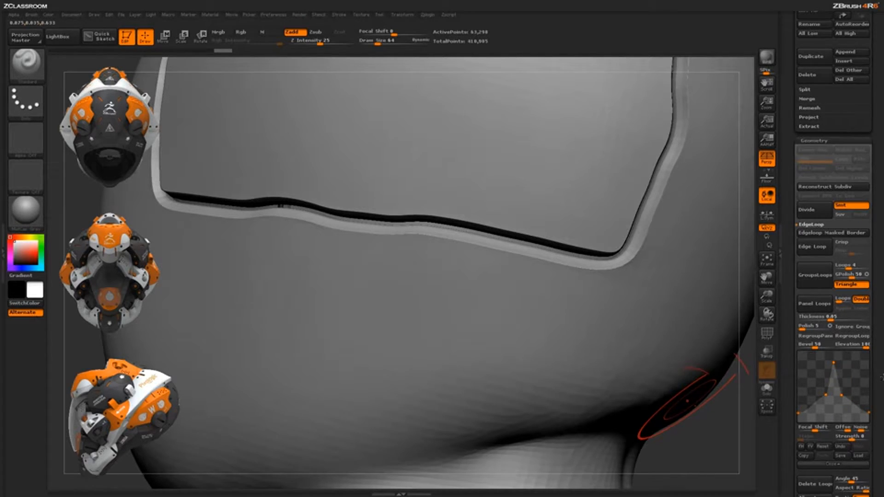
{"action": "left_click_drag", "start_coordinate": [841, 396], "coordinate": [883, 382]}
{"action": "left_click_drag", "start_coordinate": [826, 395], "coordinate": [788, 382]}
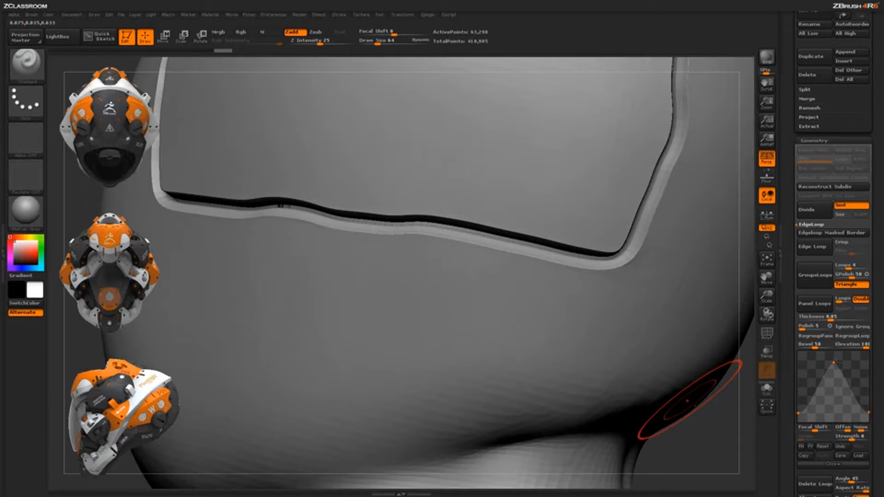
{"action": "left_click_drag", "start_coordinate": [833, 363], "coordinate": [881, 378]}
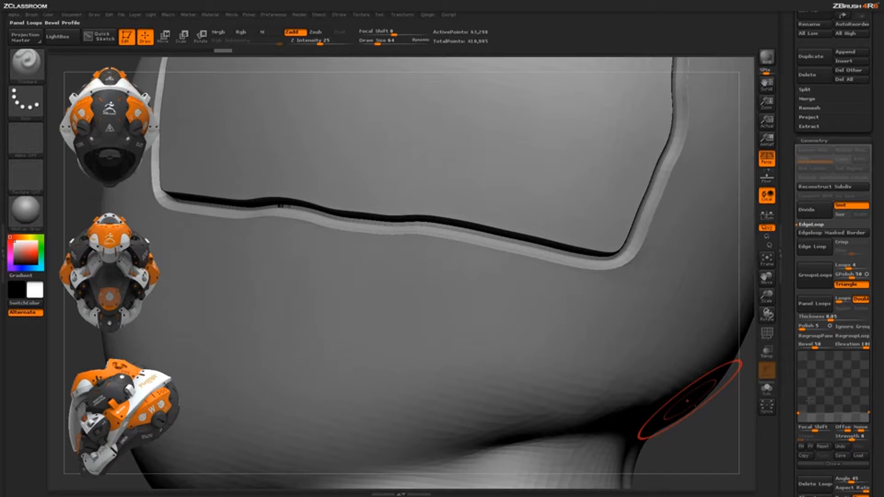
Rebuild the bevel profile as a low trapezoid with two level upper points, and replace the existing Panel Loops result with a fresh one
{"action": "left_click_drag", "start_coordinate": [813, 408], "coordinate": [853, 400]}
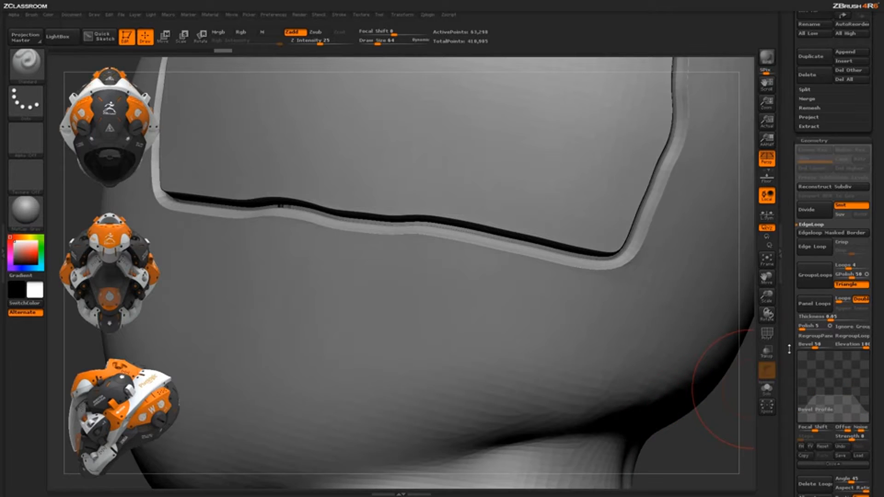
{"action": "key", "text": "ctrl+z"}
{"action": "left_click", "coordinate": [809, 306]}
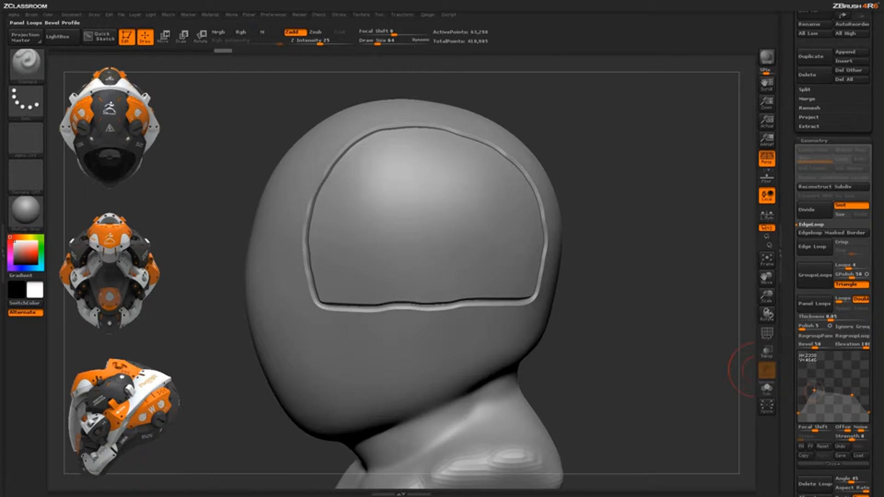
{"action": "left_click_drag", "start_coordinate": [852, 395], "coordinate": [853, 391]}
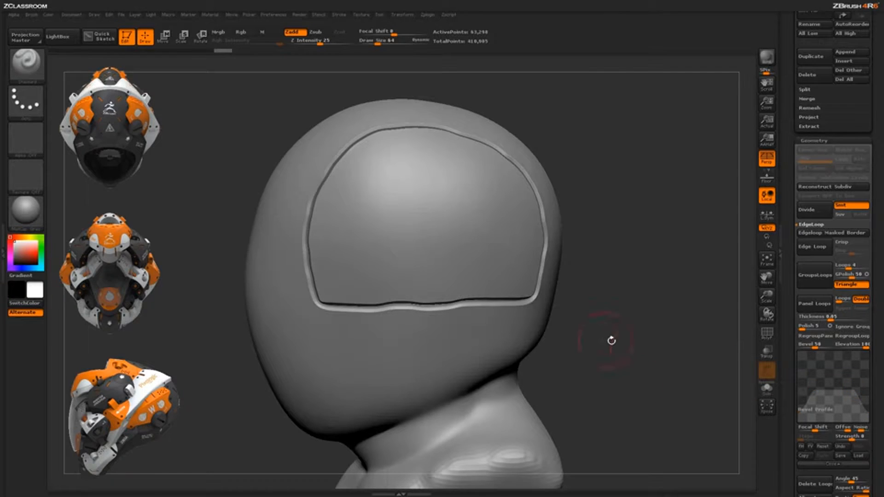
Redo Panel Loops with the trapezoid bevel profile, view the head from another angle, and undo the operation
{"action": "key", "text": "ctrl+z"}
{"action": "left_click", "coordinate": [813, 305]}
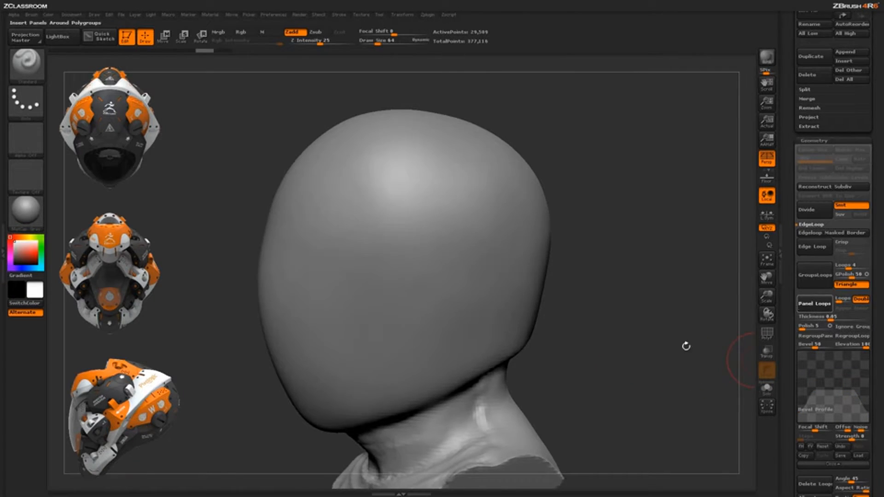
{"action": "left_click_drag", "start_coordinate": [684, 345], "coordinate": [743, 362]}
{"action": "key", "text": "ctrl+z"}
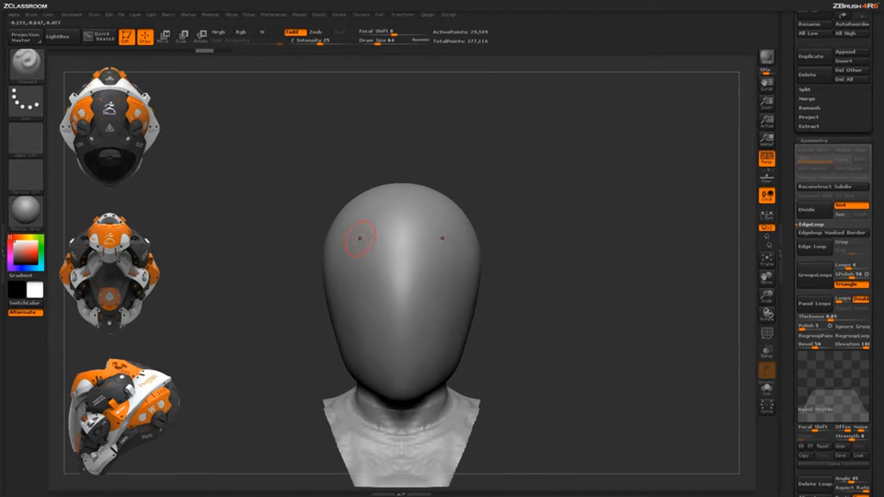
Turn on the polyframe display, check the side polygroups, and regroup the whole head with Auto Groups
{"action": "left_click", "coordinate": [767, 332]}
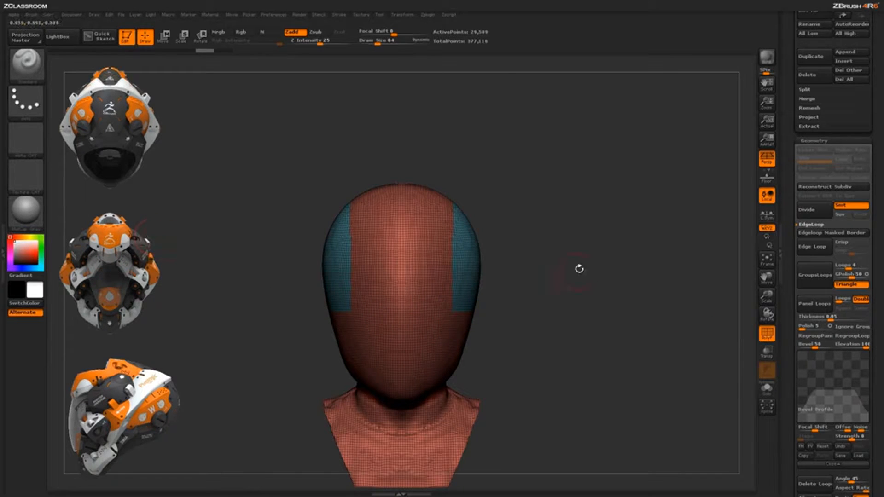
{"action": "left_click_drag", "start_coordinate": [579, 267], "coordinate": [550, 276]}
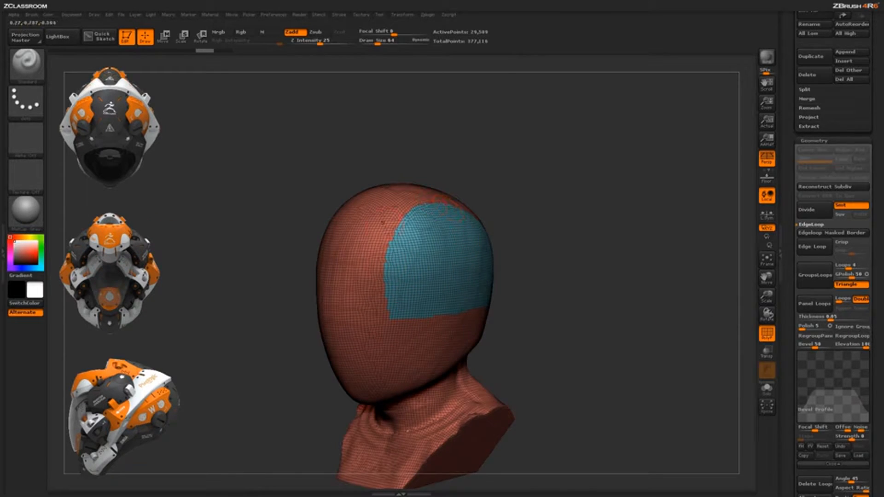
{"action": "left_click_drag", "start_coordinate": [593, 268], "coordinate": [493, 241]}
{"action": "left_click_drag", "start_coordinate": [506, 198], "coordinate": [546, 205]}
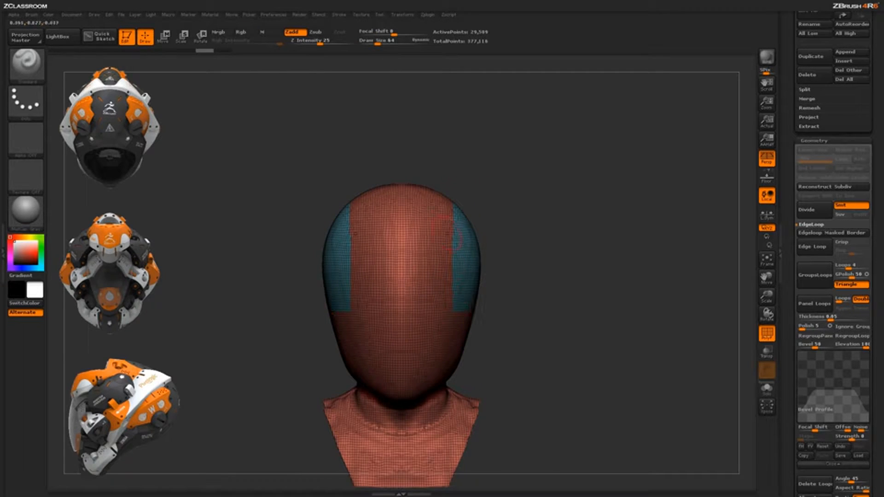
{"action": "left_click_drag", "start_coordinate": [665, 327], "coordinate": [746, 389]}
{"action": "scroll", "coordinate": [792, 309], "scroll_direction": "down", "scroll_amount": 10}
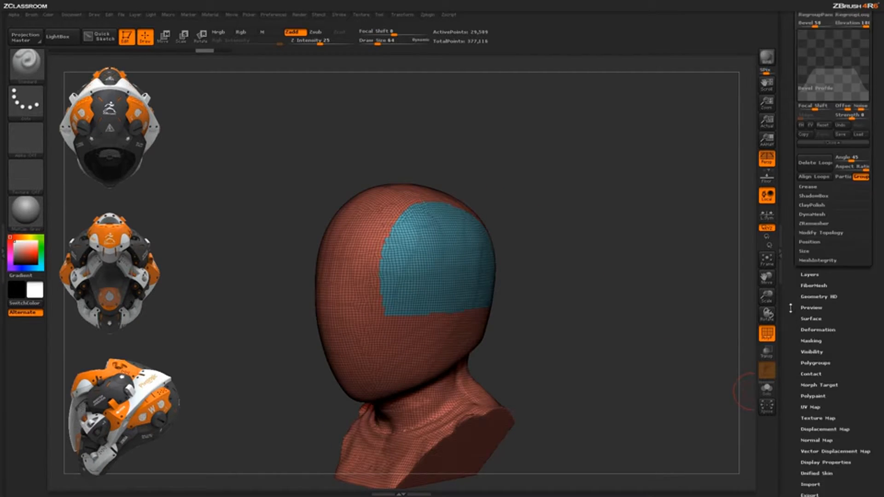
{"action": "left_click", "coordinate": [815, 290]}
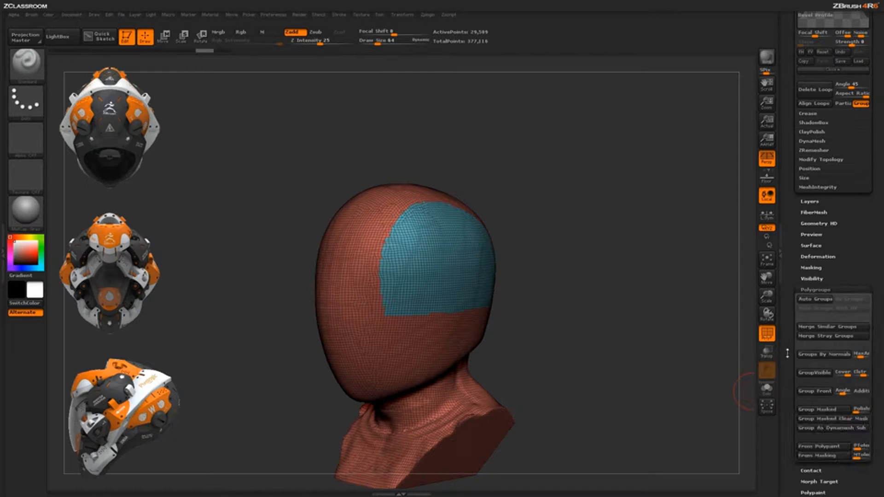
{"action": "left_click", "coordinate": [815, 299]}
{"action": "left_click_drag", "start_coordinate": [627, 368], "coordinate": [589, 200], "text": "shift"}
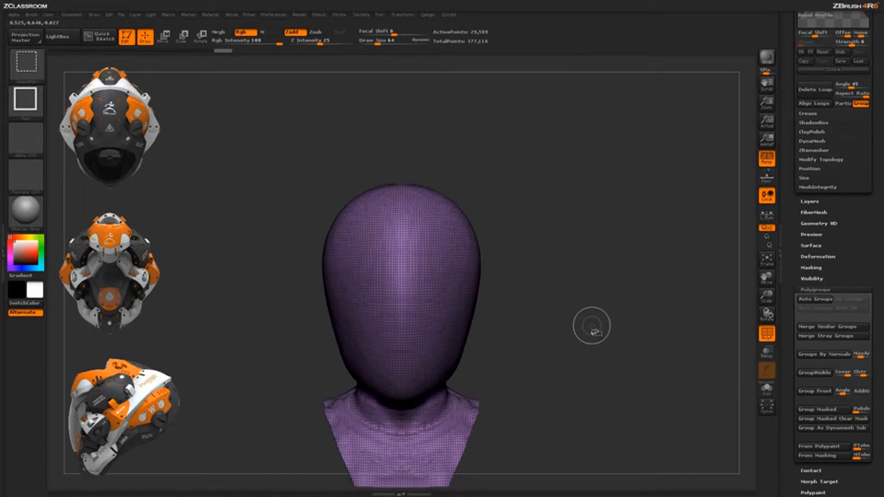
Hide the head's upper sides with a rectangle selection, assign the visible remainder its own polygroup, and show the full mesh
{"action": "mouse_move", "coordinate": [588, 320]}
{"action": "left_mouse_down", "text": "ctrl+shift"}
{"action": "mouse_move", "coordinate": [492, 173]}
{"action": "mouse_move", "coordinate": [438, 148]}
{"action": "mouse_move", "coordinate": [432, 168]}
{"action": "mouse_move", "coordinate": [434, 158]}
{"action": "left_mouse_up", "text": "ctrl+shift"}
{"action": "left_click_drag", "start_coordinate": [621, 221], "coordinate": [563, 237]}
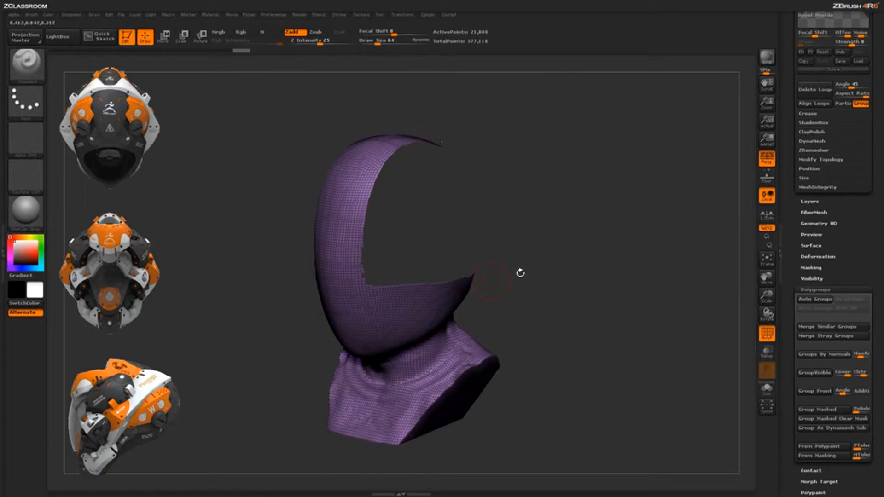
{"action": "left_click_drag", "start_coordinate": [519, 272], "coordinate": [562, 264]}
{"action": "key", "text": "ctrl"}
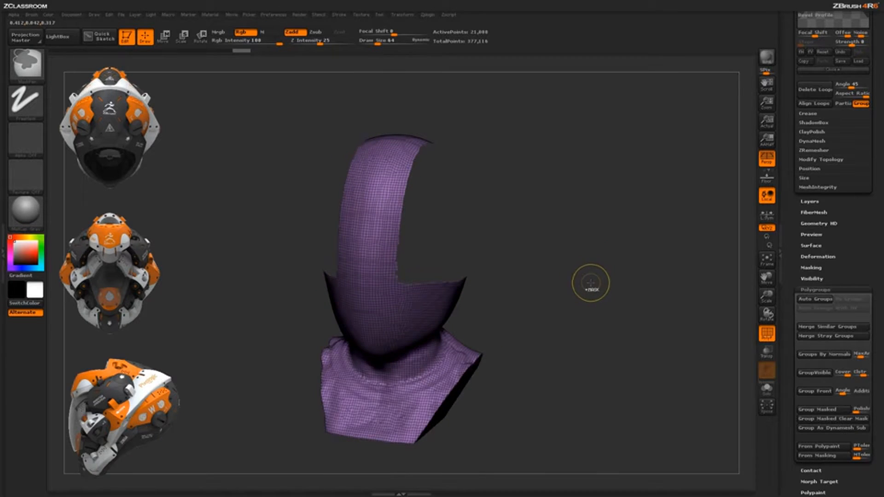
{"action": "left_click_drag", "start_coordinate": [592, 290], "coordinate": [535, 245]}
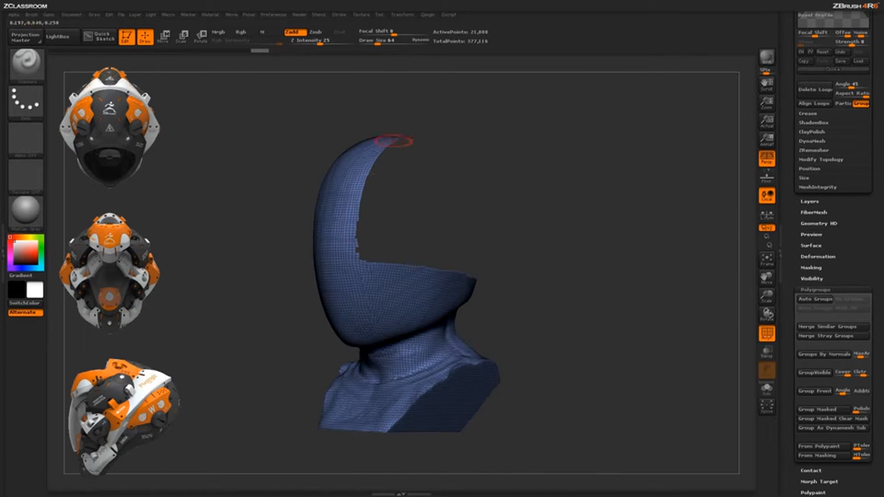
{"action": "left_click_drag", "start_coordinate": [593, 256], "coordinate": [609, 282]}
{"action": "key", "text": "ctrl"}
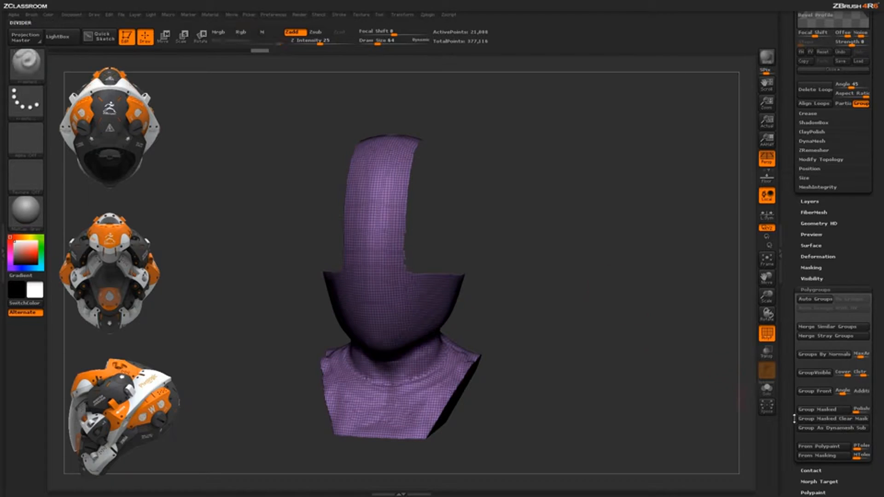
{"action": "left_click", "coordinate": [813, 378]}
{"action": "left_click", "coordinate": [598, 253], "text": "ctrl+shift"}
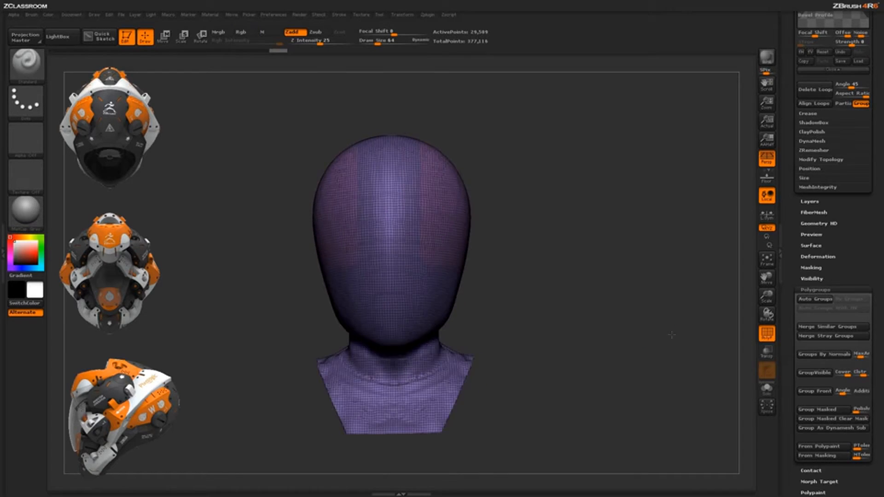
From the front, split off polygroups for mirrored patches on top of the forehead and rectangular patches on the sides
{"action": "left_click_drag", "start_coordinate": [672, 335], "coordinate": [649, 391]}
{"action": "mouse_move", "coordinate": [671, 294]}
{"action": "left_mouse_down", "text": "shift"}
{"action": "mouse_move", "coordinate": [660, 300]}
{"action": "mouse_move", "coordinate": [623, 246]}
{"action": "left_mouse_up", "text": "shift"}
{"action": "mouse_move", "coordinate": [490, 204]}
{"action": "left_mouse_down", "text": "alt"}
{"action": "mouse_move", "coordinate": [513, 195]}
{"action": "mouse_move", "coordinate": [495, 219]}
{"action": "left_mouse_up", "text": "alt"}
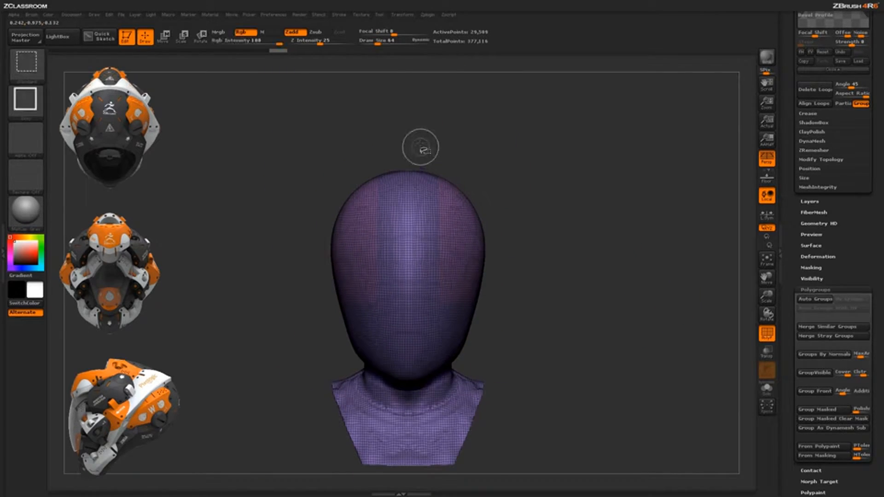
{"action": "left_click_drag", "start_coordinate": [419, 142], "coordinate": [458, 214], "text": "ctrl+shift"}
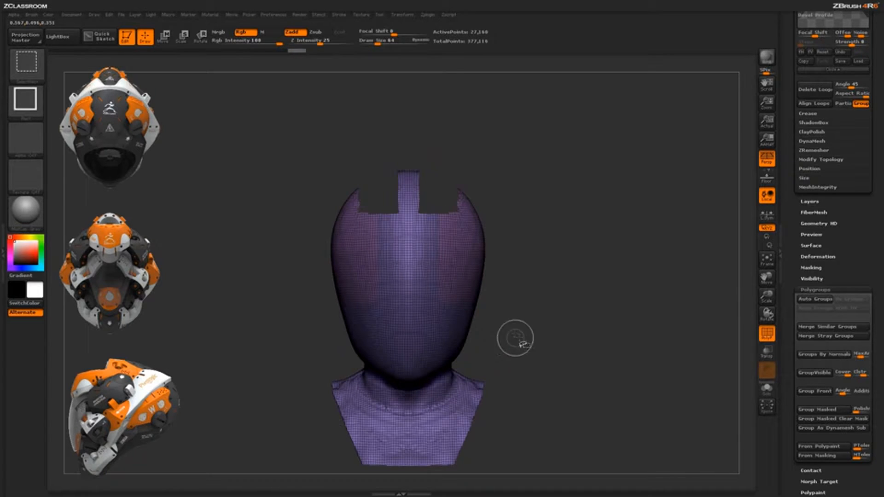
{"action": "key", "text": "ctrl+w"}
{"action": "left_click_drag", "start_coordinate": [534, 290], "coordinate": [466, 235], "text": "ctrl+alt+shift"}
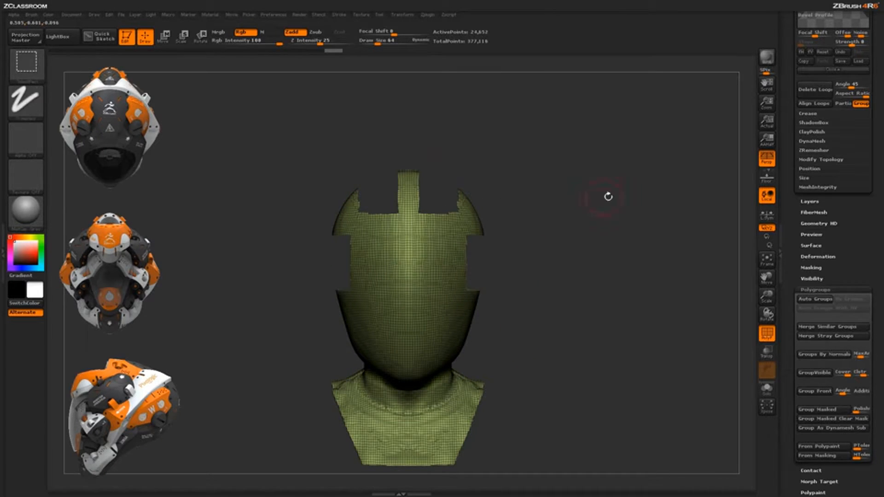
{"action": "key", "text": "ctrl+w"}
Split off polygroups for the lower cheek patches and the central face rectangle, and bring back the full mesh
{"action": "left_click_drag", "start_coordinate": [497, 354], "coordinate": [446, 316], "text": "ctrl+shift"}
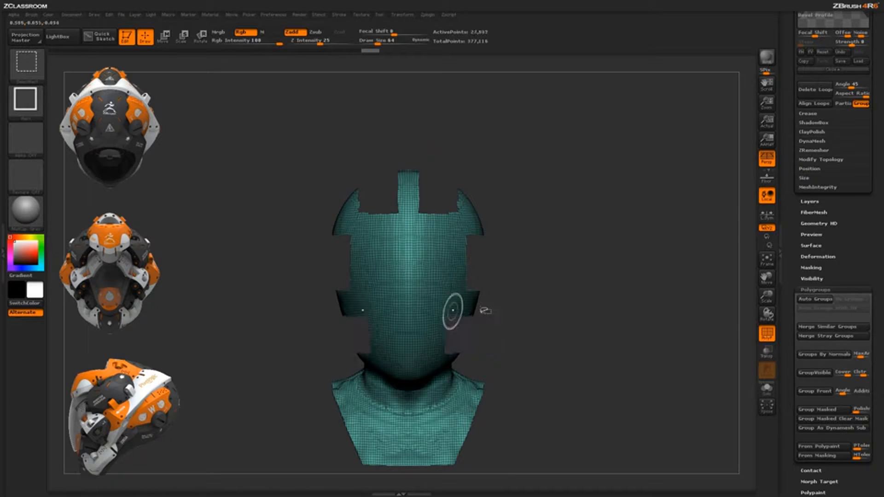
{"action": "key", "text": "ctrl+w"}
{"action": "left_click_drag", "start_coordinate": [586, 281], "coordinate": [451, 279]}
{"action": "left_click_drag", "start_coordinate": [270, 245], "coordinate": [329, 300], "text": "ctrl+shift"}
{"action": "key", "text": "ctrl+w"}
{"action": "left_click_drag", "start_coordinate": [575, 292], "coordinate": [717, 345]}
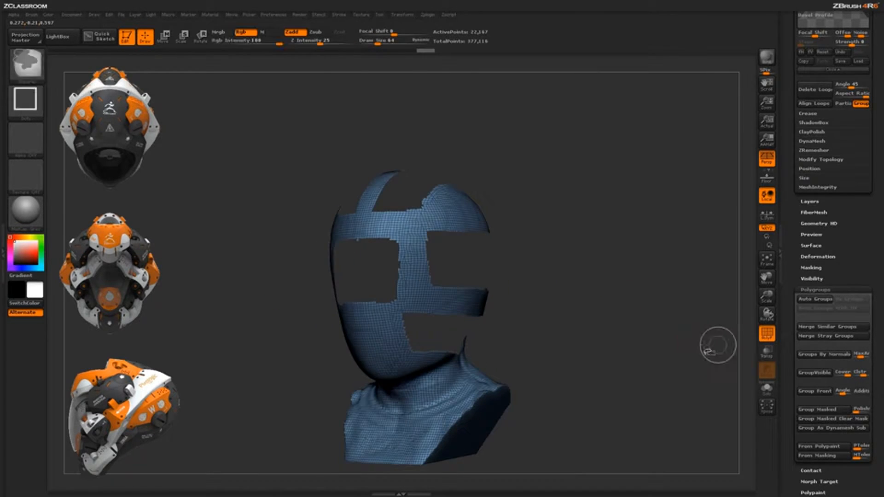
{"action": "left_click", "coordinate": [717, 345], "text": "ctrl+shift"}
{"action": "mouse_move", "coordinate": [582, 203]}
{"action": "left_mouse_down"}
{"action": "mouse_move", "coordinate": [605, 254]}
{"action": "mouse_move", "coordinate": [445, 241]}
{"action": "left_mouse_up"}
{"action": "left_click_drag", "start_coordinate": [571, 283], "coordinate": [576, 285]}
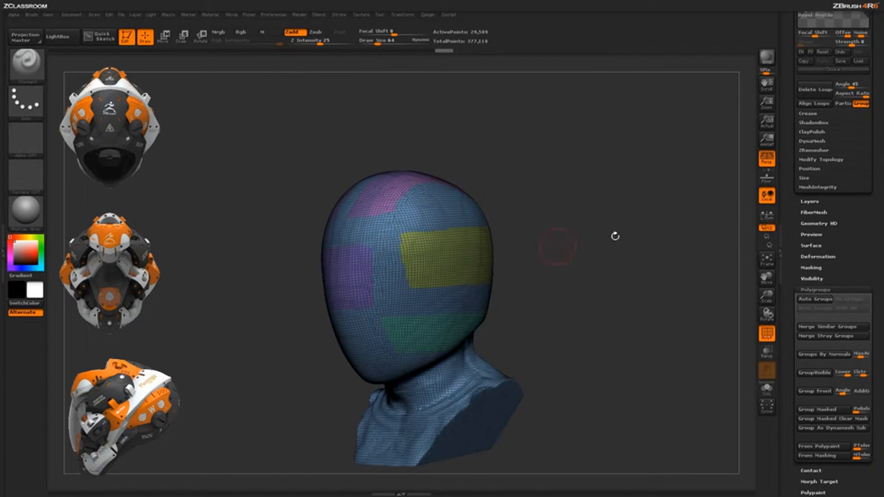
Apply Panel Loops to the patchwork of polygroups and inspect the raised panels without the polyframe
{"action": "left_click_drag", "start_coordinate": [797, 231], "coordinate": [795, 349]}
{"action": "left_click_drag", "start_coordinate": [792, 208], "coordinate": [794, 391]}
{"action": "left_click", "coordinate": [815, 209]}
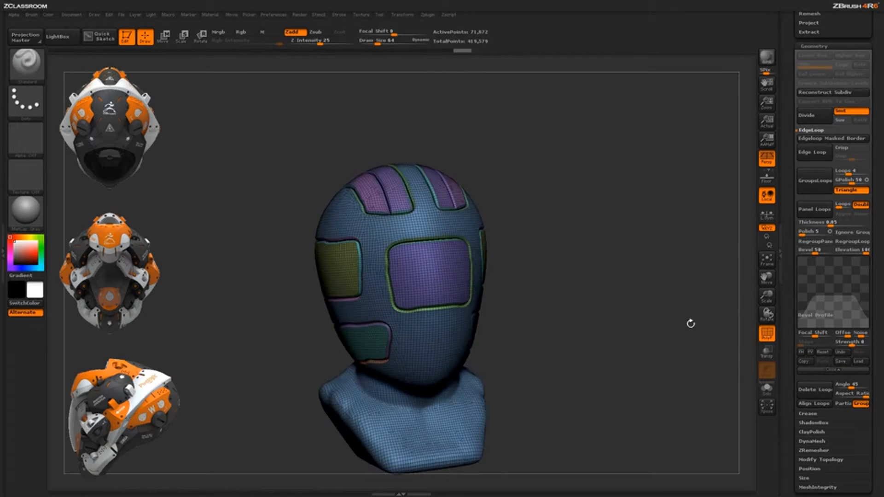
{"action": "left_click", "coordinate": [767, 333]}
{"action": "mouse_move", "coordinate": [694, 318]}
{"action": "left_mouse_down"}
{"action": "mouse_move", "coordinate": [645, 314]}
{"action": "mouse_move", "coordinate": [665, 310]}
{"action": "mouse_move", "coordinate": [671, 336]}
{"action": "left_mouse_up"}
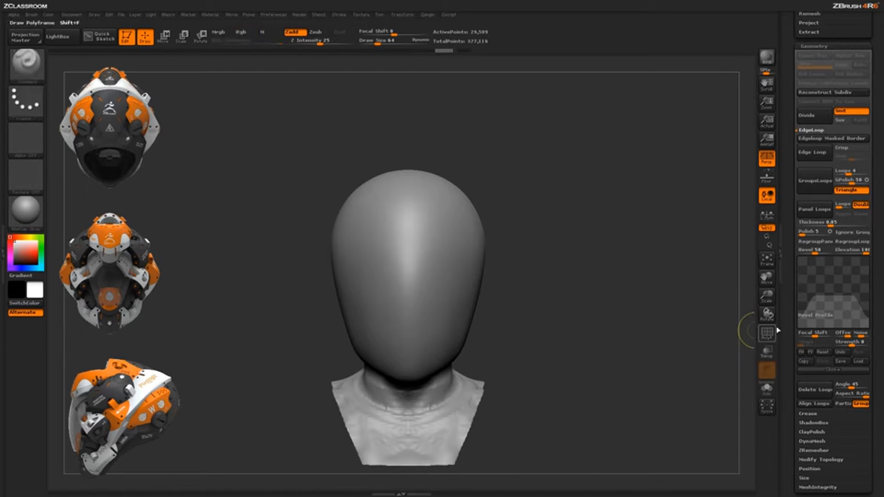
Show the polyframe again and merge the whole restored head into one polygroup, facing front
{"action": "left_click", "coordinate": [766, 333]}
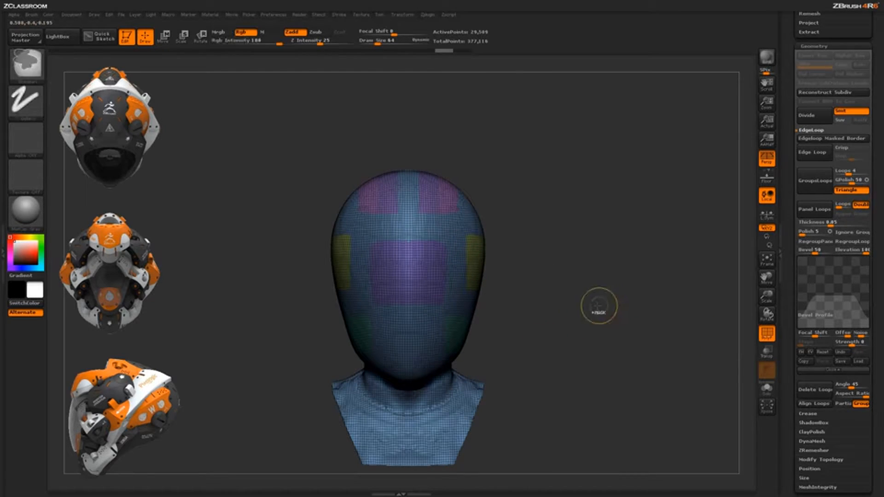
{"action": "key", "text": "ctrl+w"}
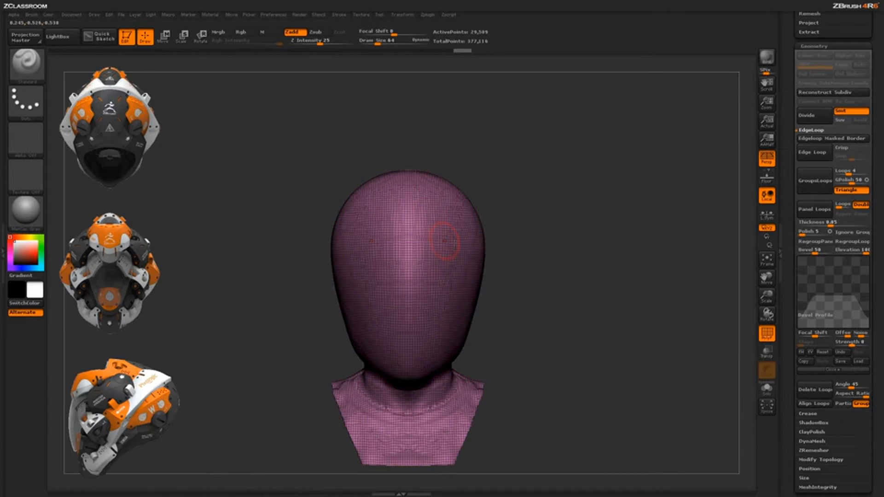
{"action": "left_click_drag", "start_coordinate": [567, 233], "coordinate": [534, 241]}
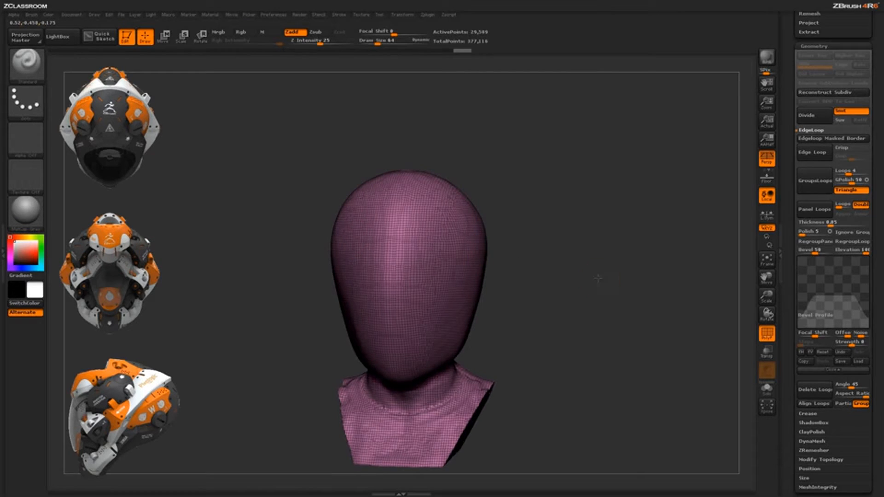
{"action": "mouse_move", "coordinate": [602, 280]}
{"action": "left_mouse_down", "text": "shift"}
{"action": "mouse_move", "coordinate": [592, 305]}
{"action": "mouse_move", "coordinate": [597, 273]}
{"action": "mouse_move", "coordinate": [598, 299]}
{"action": "left_mouse_up", "text": "shift"}
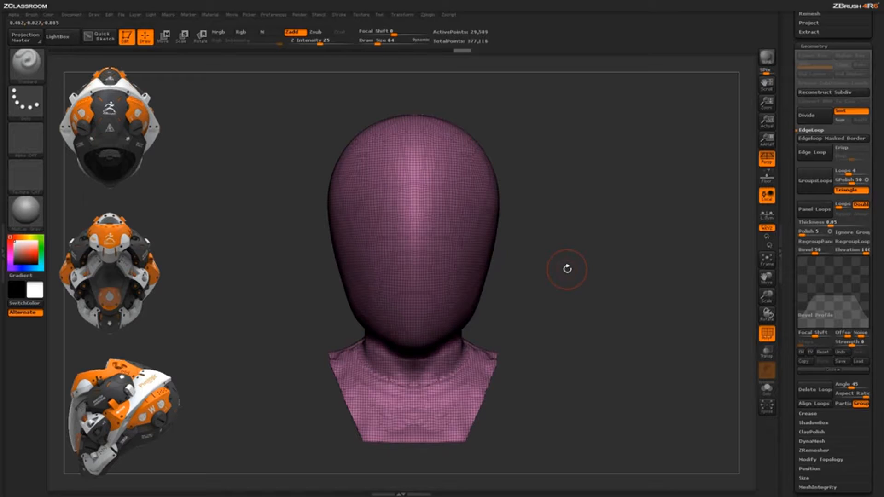
Choose SelectLasso as the active selection brush and accept its usage note
{"action": "key", "text": "b"}
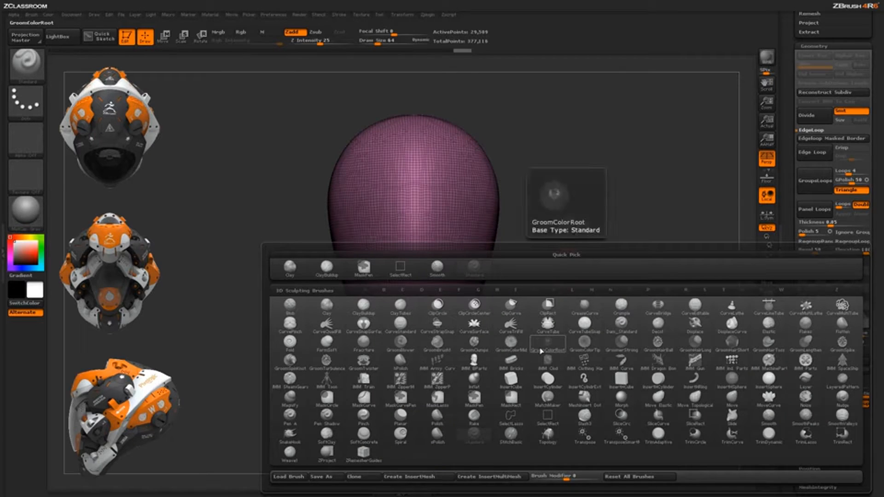
{"action": "key", "text": "s"}
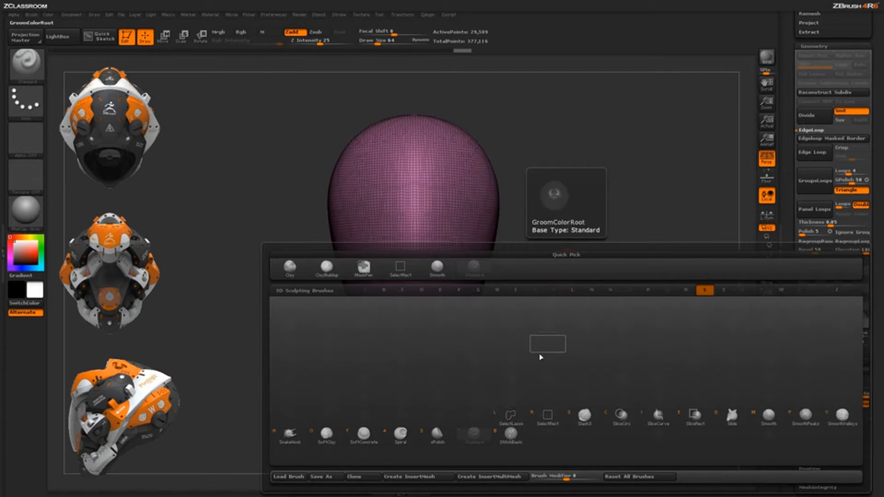
{"action": "left_click", "coordinate": [518, 422]}
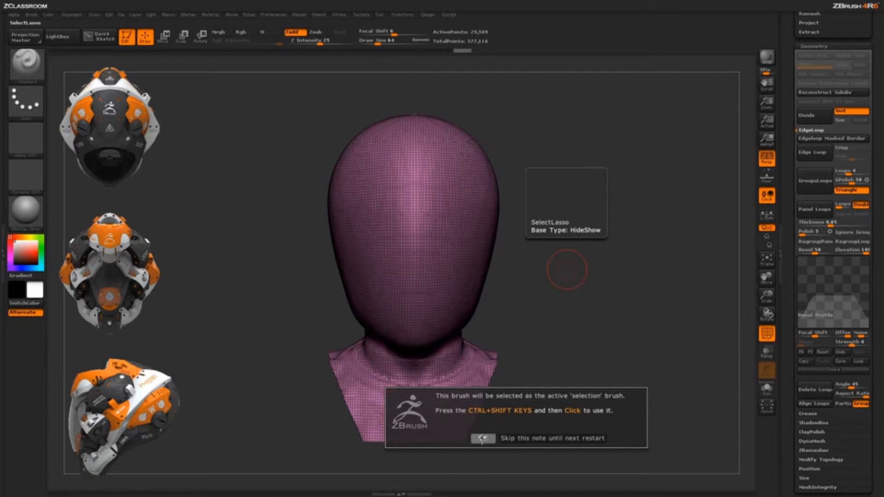
{"action": "left_click", "coordinate": [482, 438]}
{"action": "key", "text": "ctrl+shift"}
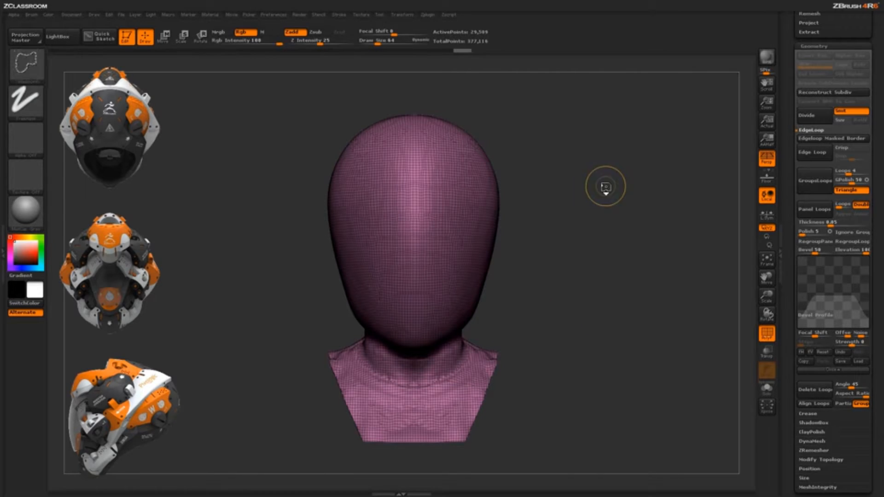
Isolate the mirrored sides of the head with a freehand lasso selection as a trial, and show the full mesh again
{"action": "mouse_move", "coordinate": [516, 108]}
{"action": "left_mouse_down", "text": "ctrl+shift"}
{"action": "mouse_move", "coordinate": [419, 200]}
{"action": "mouse_move", "coordinate": [627, 138]}
{"action": "mouse_move", "coordinate": [617, 130]}
{"action": "left_mouse_up", "text": "ctrl+shift"}
{"action": "left_click_drag", "start_coordinate": [670, 360], "coordinate": [591, 285]}
{"action": "left_click_drag", "start_coordinate": [555, 311], "coordinate": [625, 296], "text": "shift"}
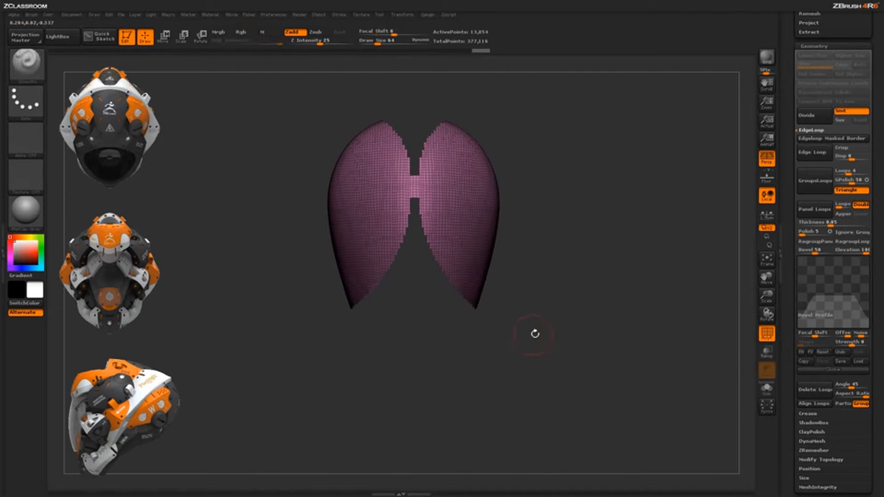
{"action": "left_click", "coordinate": [535, 333], "text": "ctrl+shift"}
In side view without perspective, lasso-hide the neck and bust and give the visible helmet area a new polygroup
{"action": "left_click_drag", "start_coordinate": [644, 324], "coordinate": [507, 240]}
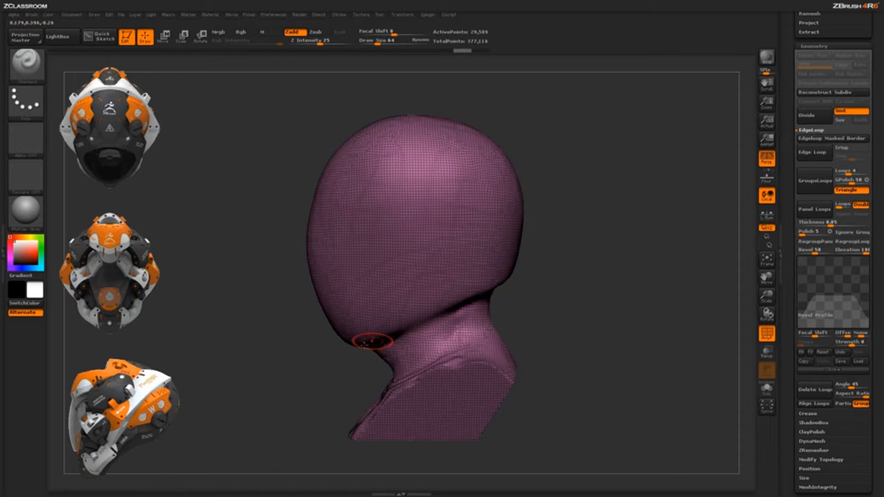
{"action": "key", "text": "p"}
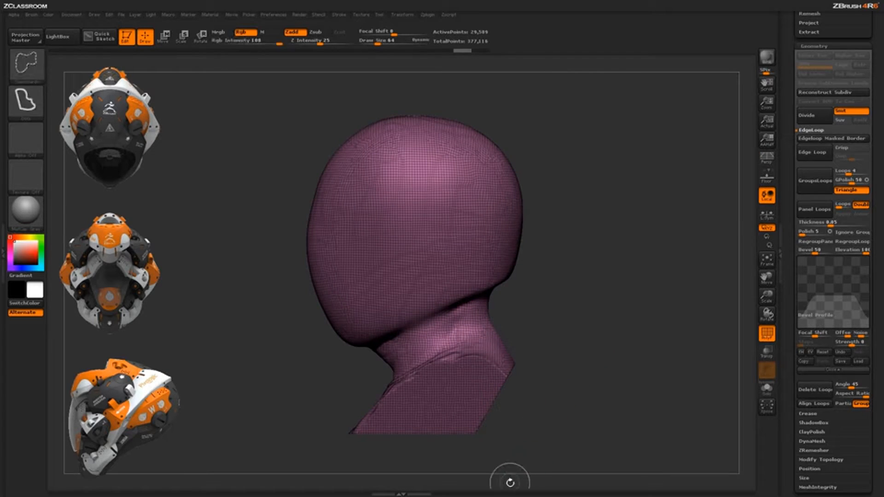
{"action": "mouse_move", "coordinate": [550, 463]}
{"action": "left_mouse_down", "text": "ctrl+shift"}
{"action": "mouse_move", "coordinate": [569, 302]}
{"action": "mouse_move", "coordinate": [503, 292]}
{"action": "mouse_move", "coordinate": [421, 297]}
{"action": "mouse_move", "coordinate": [339, 359]}
{"action": "mouse_move", "coordinate": [291, 461]}
{"action": "left_mouse_up", "text": "ctrl+shift"}
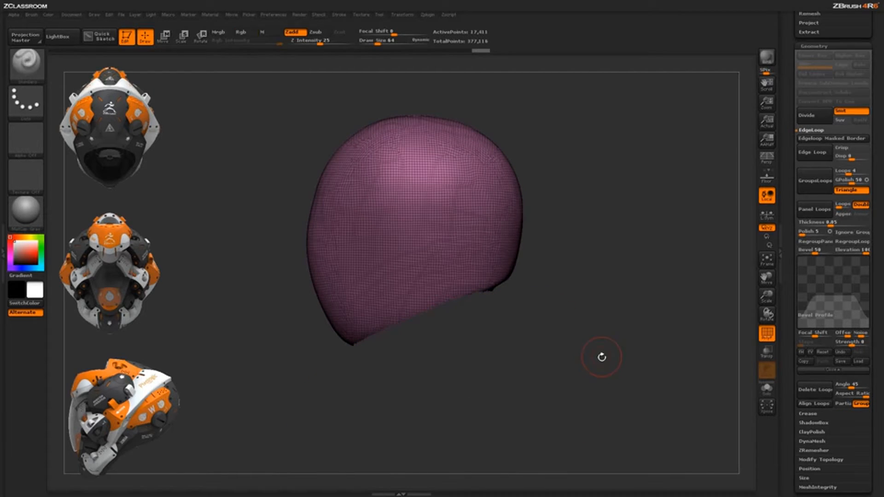
{"action": "mouse_move", "coordinate": [599, 321]}
{"action": "left_mouse_down"}
{"action": "mouse_move", "coordinate": [634, 305]}
{"action": "mouse_move", "coordinate": [610, 341]}
{"action": "mouse_move", "coordinate": [594, 310]}
{"action": "left_mouse_up"}
{"action": "key", "text": "ctrl+w"}
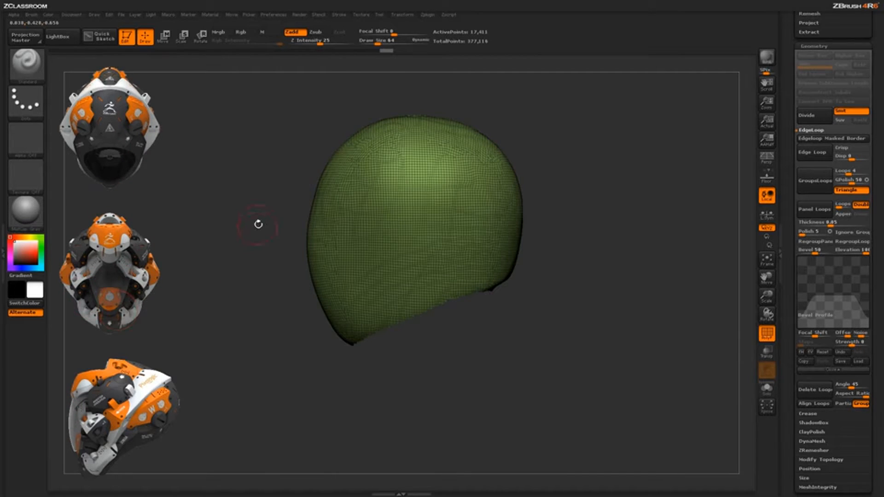
Lasso-hide a rounded face opening from the side and assign the remaining helmet shell a new polygroup
{"action": "key", "text": "ctrl+shift"}
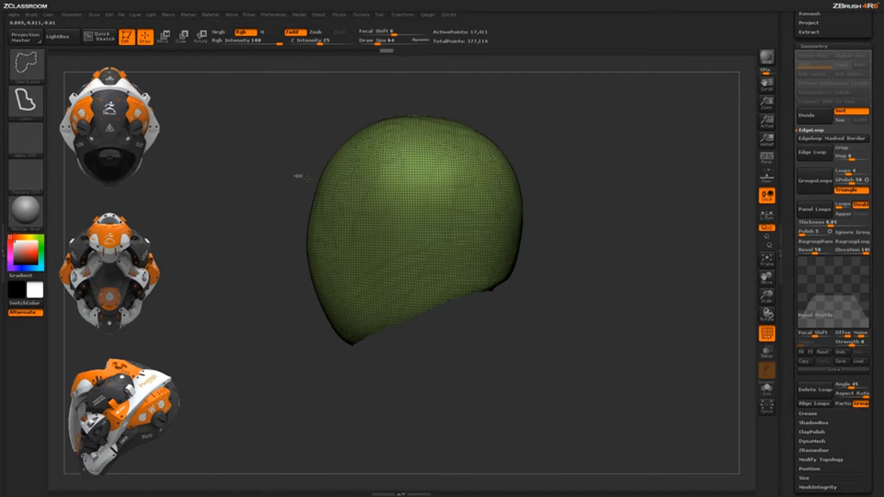
{"action": "mouse_move", "coordinate": [321, 193]}
{"action": "left_mouse_down"}
{"action": "mouse_move", "coordinate": [338, 309]}
{"action": "mouse_move", "coordinate": [324, 329]}
{"action": "mouse_move", "coordinate": [302, 337]}
{"action": "left_mouse_up"}
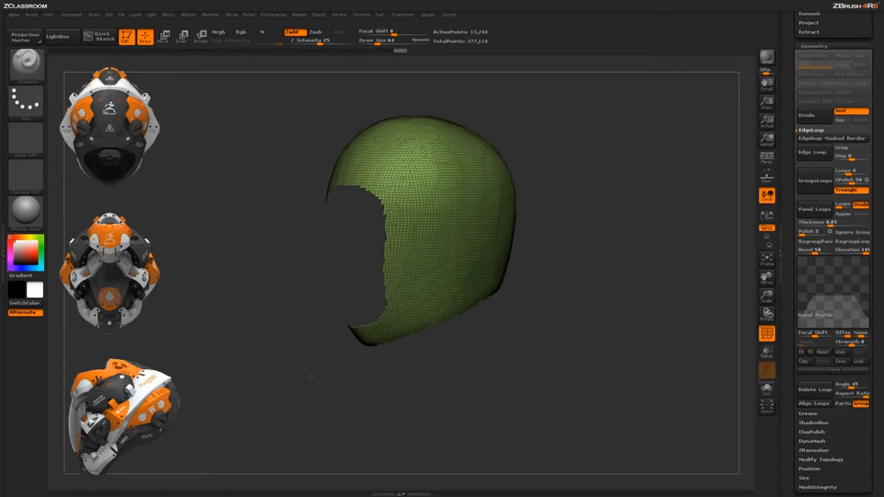
{"action": "key", "text": "ctrl"}
{"action": "left_click_drag", "start_coordinate": [308, 378], "coordinate": [389, 275]}
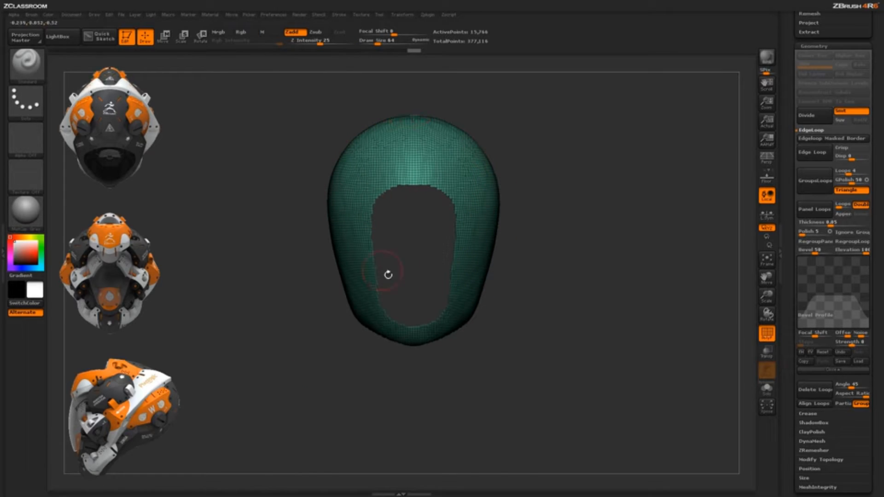
Lasso-hide the crown strip of the helmet shell in side view and assign the remaining visible part a new polygroup
{"action": "mouse_move", "coordinate": [558, 248]}
{"action": "left_mouse_down", "text": "alt"}
{"action": "mouse_move", "coordinate": [564, 221]}
{"action": "mouse_move", "coordinate": [569, 236]}
{"action": "left_mouse_up", "text": "alt"}
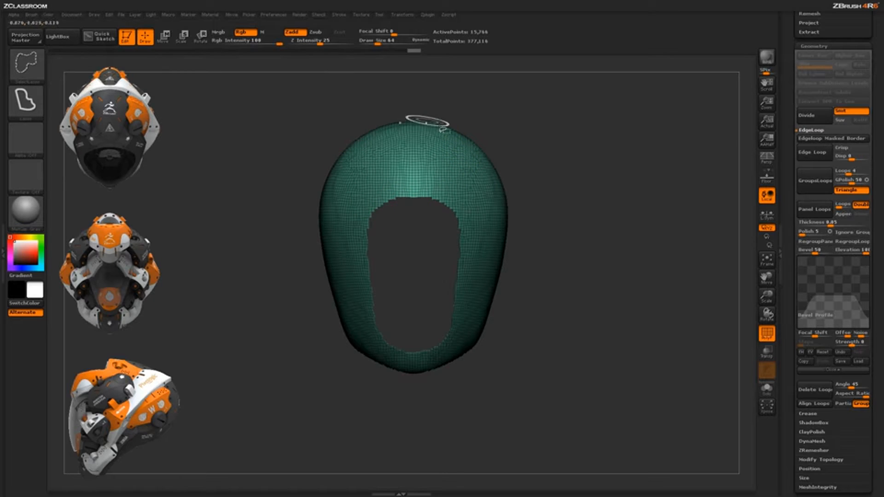
{"action": "left_click_drag", "start_coordinate": [424, 119], "coordinate": [496, 135]}
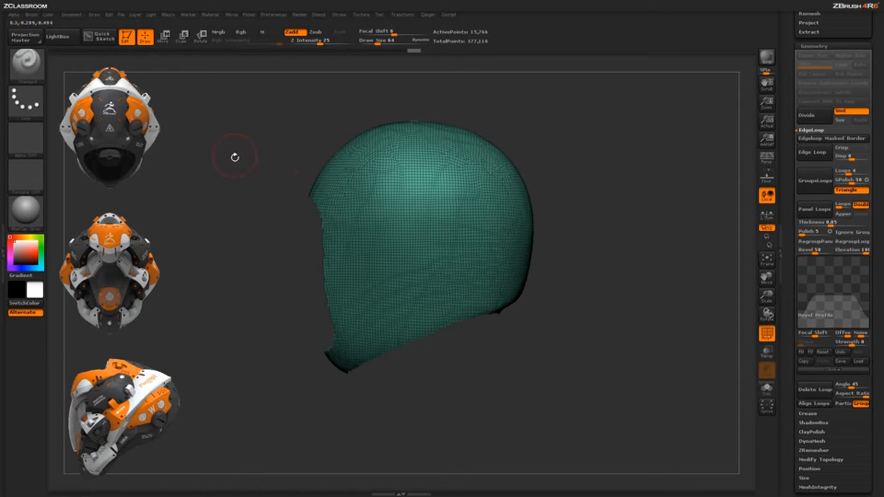
{"action": "mouse_move", "coordinate": [235, 157]}
{"action": "left_mouse_down"}
{"action": "mouse_move", "coordinate": [339, 118]}
{"action": "mouse_move", "coordinate": [376, 202]}
{"action": "mouse_move", "coordinate": [413, 210]}
{"action": "mouse_move", "coordinate": [439, 202]}
{"action": "mouse_move", "coordinate": [463, 159]}
{"action": "mouse_move", "coordinate": [466, 102]}
{"action": "mouse_move", "coordinate": [544, 138]}
{"action": "mouse_move", "coordinate": [580, 180]}
{"action": "left_mouse_up"}
{"action": "left_click", "coordinate": [599, 156], "text": "ctrl+shift"}
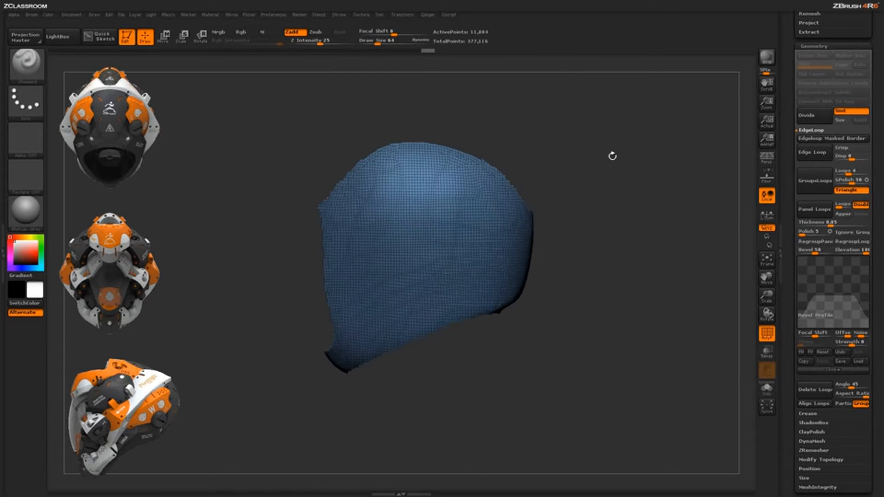
{"action": "key", "text": "ctrl+s"}
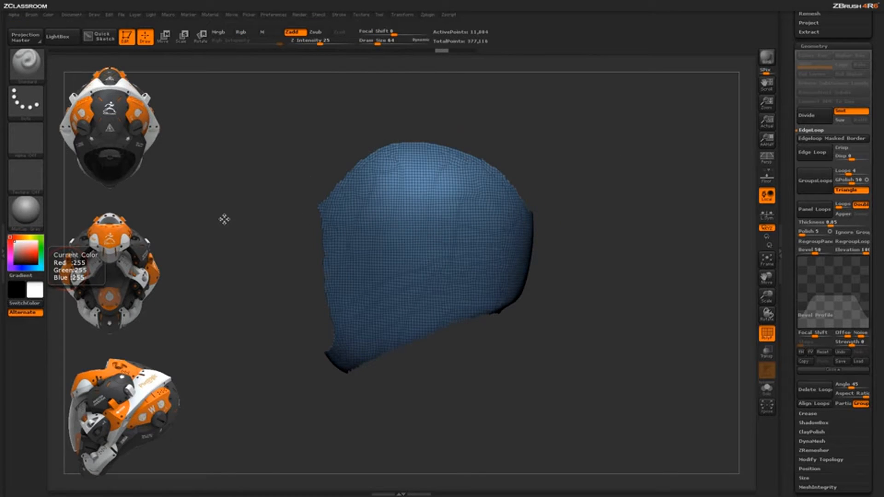
Lasso-hide the upper front side area along a curved line and give the remaining jaw-and-back portion a new polygroup
{"action": "mouse_move", "coordinate": [299, 181]}
{"action": "left_mouse_down", "text": "ctrl+shift"}
{"action": "mouse_move", "coordinate": [278, 214]}
{"action": "mouse_move", "coordinate": [300, 290]}
{"action": "mouse_move", "coordinate": [411, 230]}
{"action": "mouse_move", "coordinate": [426, 189]}
{"action": "mouse_move", "coordinate": [424, 131]}
{"action": "mouse_move", "coordinate": [385, 123]}
{"action": "left_mouse_up", "text": "ctrl+shift"}
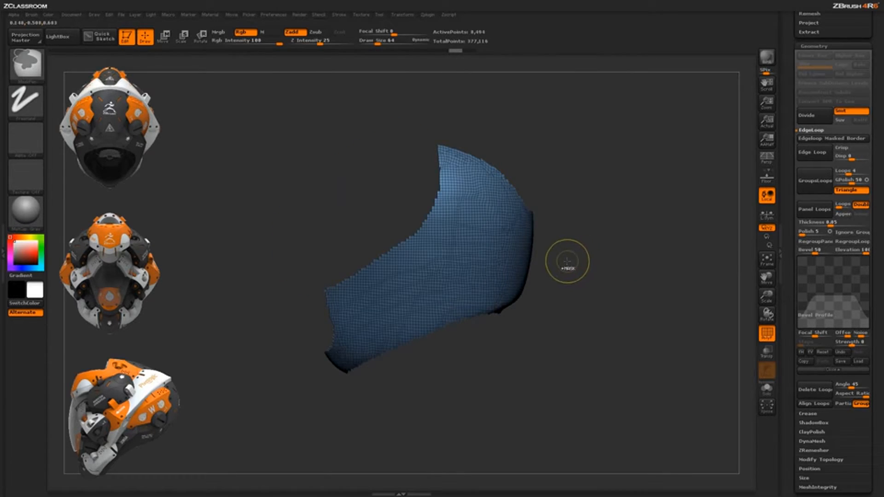
{"action": "key", "text": "ctrl+w"}
{"action": "left_click_drag", "start_coordinate": [574, 329], "coordinate": [592, 322]}
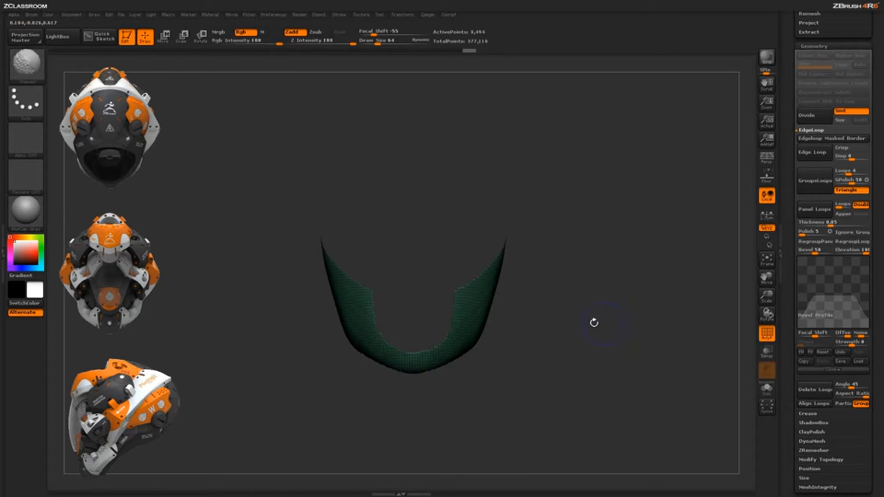
{"action": "left_click_drag", "start_coordinate": [265, 332], "coordinate": [214, 340]}
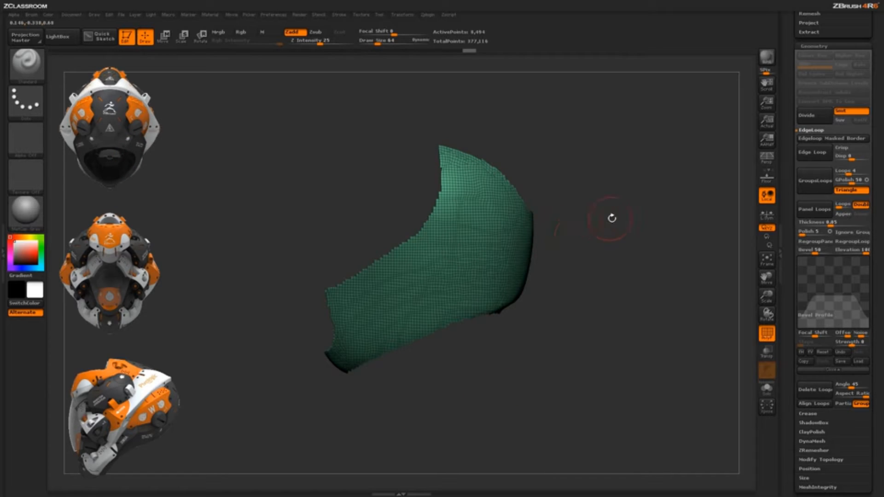
Lasso-hide the back and lower rear areas and assign the remaining curved side band a new polygroup
{"action": "mouse_move", "coordinate": [601, 316]}
{"action": "left_mouse_down"}
{"action": "mouse_move", "coordinate": [582, 320]}
{"action": "mouse_move", "coordinate": [578, 332]}
{"action": "mouse_move", "coordinate": [605, 334]}
{"action": "mouse_move", "coordinate": [597, 310]}
{"action": "left_mouse_up"}
{"action": "mouse_move", "coordinate": [565, 190]}
{"action": "left_mouse_down", "text": "ctrl+shift"}
{"action": "mouse_move", "coordinate": [530, 191]}
{"action": "mouse_move", "coordinate": [504, 217]}
{"action": "mouse_move", "coordinate": [483, 313]}
{"action": "mouse_move", "coordinate": [498, 339]}
{"action": "mouse_move", "coordinate": [519, 350]}
{"action": "mouse_move", "coordinate": [566, 352]}
{"action": "left_mouse_up", "text": "ctrl+shift"}
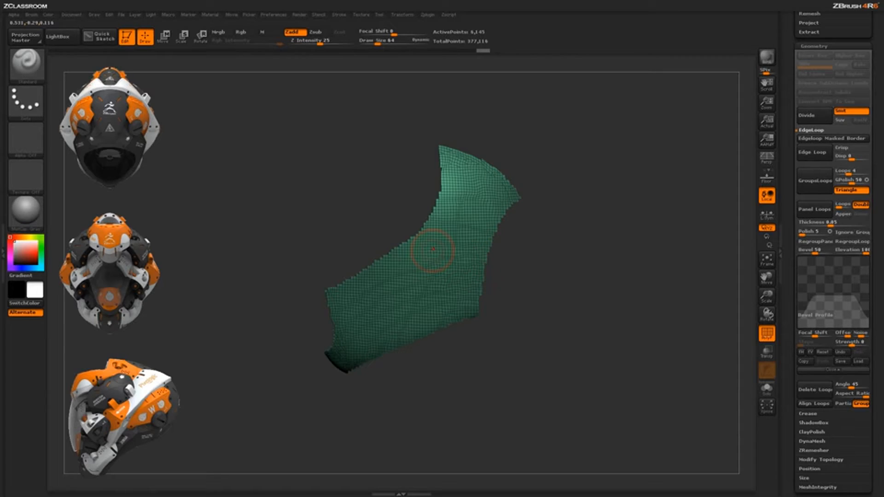
{"action": "key", "text": "ctrl+shift"}
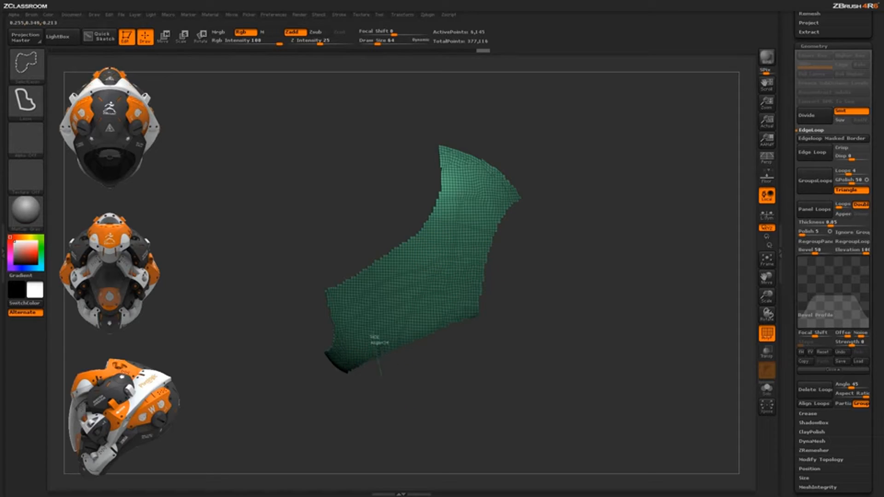
{"action": "mouse_move", "coordinate": [378, 340]}
{"action": "left_mouse_down", "text": "ctrl+shift"}
{"action": "mouse_move", "coordinate": [377, 306]}
{"action": "mouse_move", "coordinate": [406, 275]}
{"action": "mouse_move", "coordinate": [475, 221]}
{"action": "mouse_move", "coordinate": [521, 209]}
{"action": "mouse_move", "coordinate": [562, 231]}
{"action": "mouse_move", "coordinate": [567, 297]}
{"action": "left_mouse_up", "text": "ctrl+shift"}
{"action": "key", "text": "ctrl+w"}
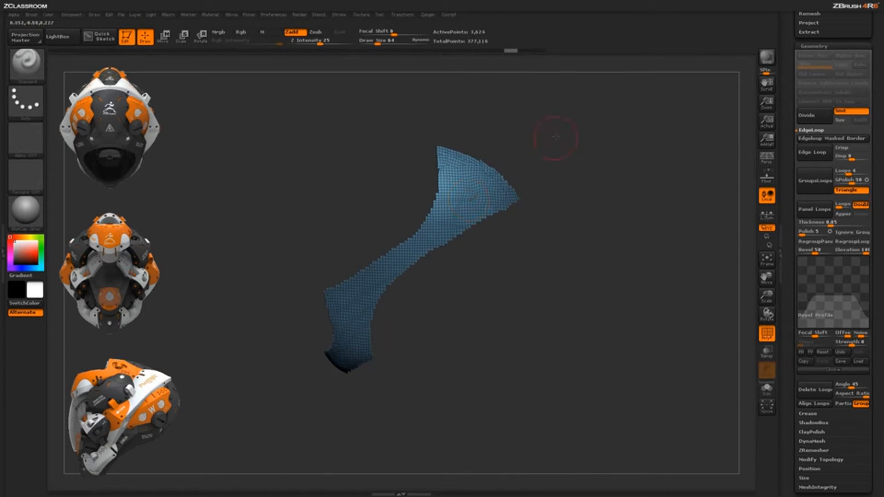
Try isolating the upper rear part of the side band by lasso-hiding its lower portion and inverting the visibility
{"action": "key", "text": "shift"}
{"action": "mouse_move", "coordinate": [445, 116]}
{"action": "left_mouse_down", "text": "ctrl+shift"}
{"action": "mouse_move", "coordinate": [396, 148]}
{"action": "mouse_move", "coordinate": [401, 252]}
{"action": "mouse_move", "coordinate": [481, 274]}
{"action": "mouse_move", "coordinate": [565, 216]}
{"action": "mouse_move", "coordinate": [569, 121]}
{"action": "left_mouse_up", "text": "ctrl+shift"}
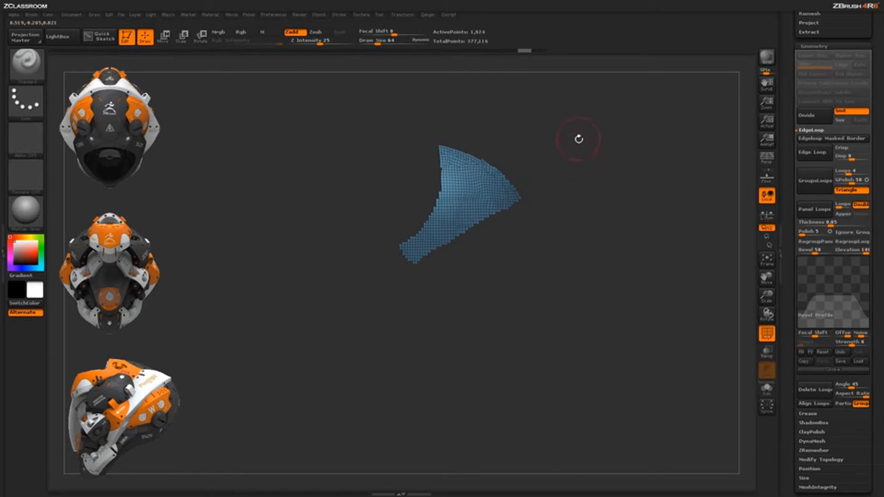
{"action": "left_click", "coordinate": [582, 185], "text": "ctrl+shift"}
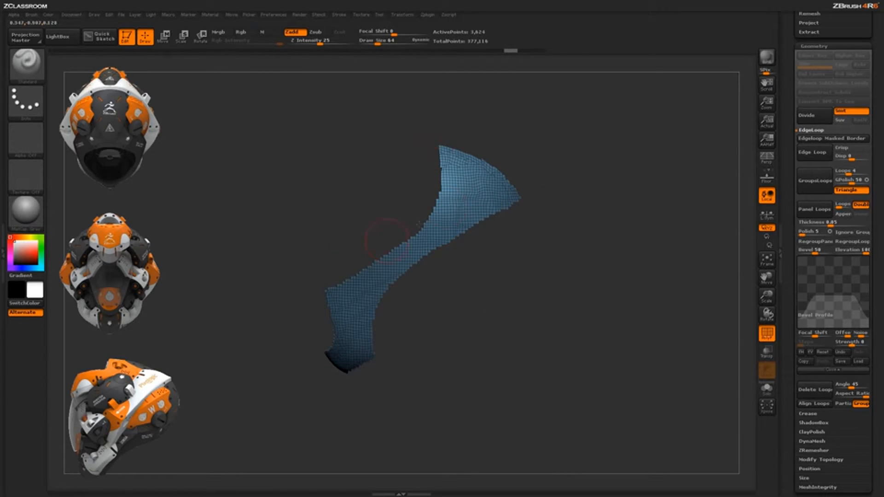
{"action": "mouse_move", "coordinate": [505, 116]}
{"action": "left_mouse_down", "text": "ctrl+shift"}
{"action": "mouse_move", "coordinate": [396, 244]}
{"action": "mouse_move", "coordinate": [511, 244]}
{"action": "mouse_move", "coordinate": [556, 199]}
{"action": "left_mouse_up", "text": "ctrl+shift"}
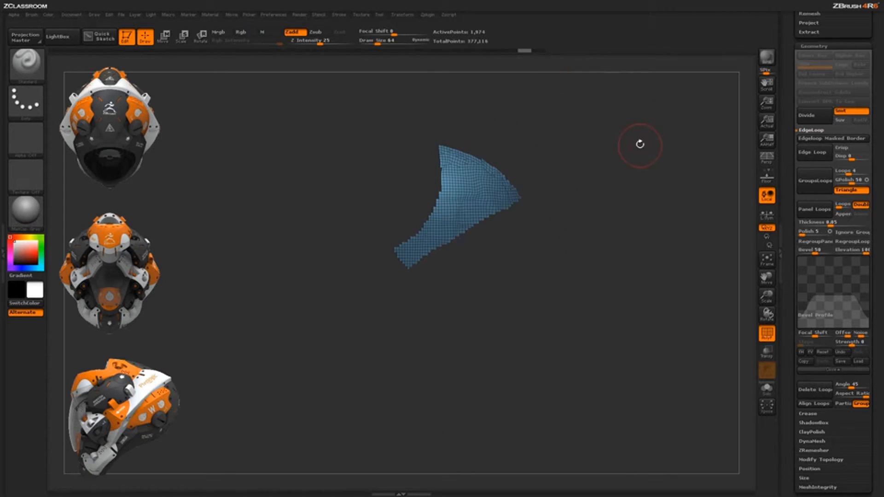
{"action": "left_click_drag", "start_coordinate": [624, 122], "coordinate": [695, 187], "text": "ctrl+shift"}
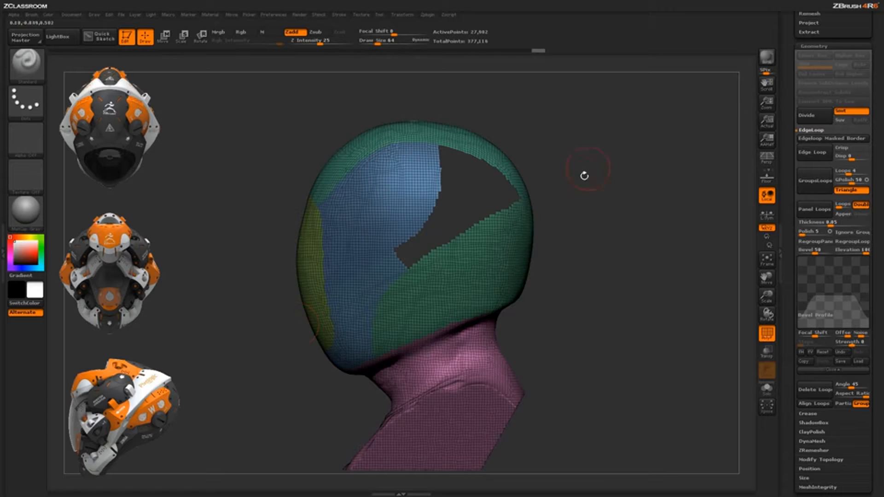
{"action": "left_click", "coordinate": [551, 203], "text": "ctrl+shift"}
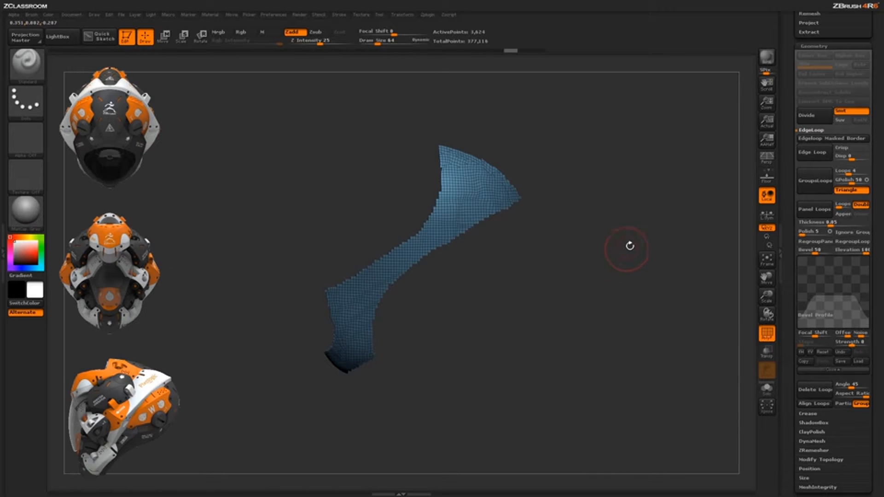
Show the full mesh again, frame it at a three-quarter angle and turn perspective on
{"action": "left_click", "coordinate": [660, 201], "text": "ctrl+shift"}
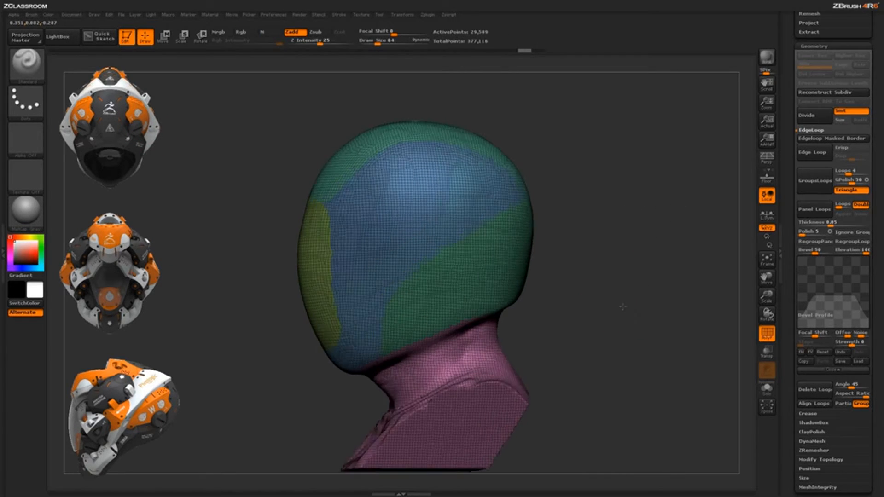
{"action": "left_click_drag", "start_coordinate": [623, 306], "coordinate": [617, 347]}
{"action": "left_click_drag", "start_coordinate": [661, 310], "coordinate": [655, 331]}
{"action": "key", "text": "f"}
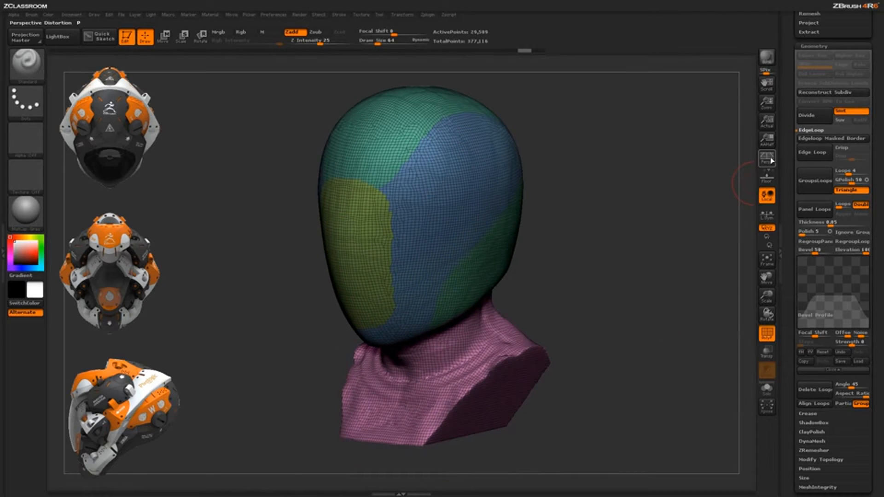
{"action": "left_click", "coordinate": [767, 157]}
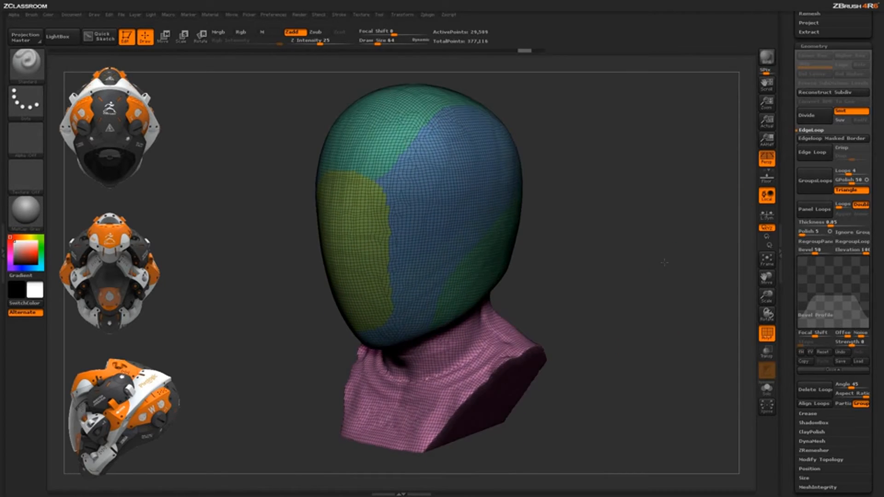
Apply Panel Loops to the whole mesh as a trial, inspect it without the polyframe, and undo it
{"action": "left_click", "coordinate": [813, 210]}
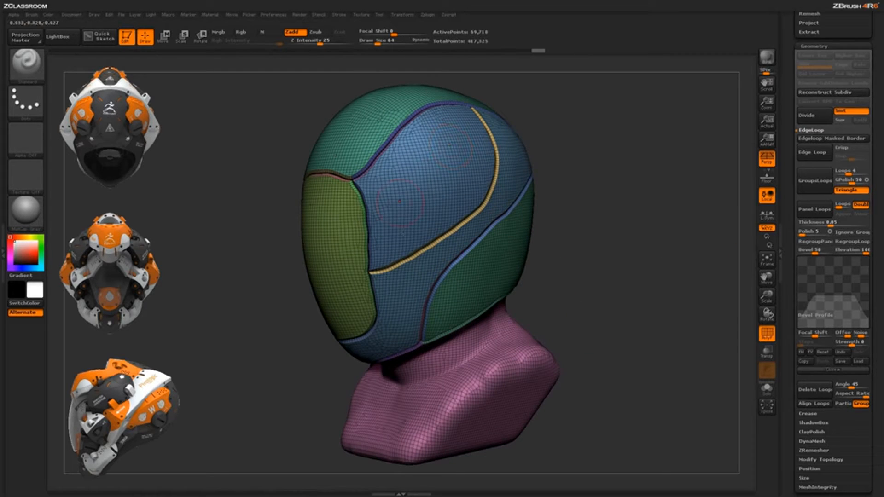
{"action": "left_click", "coordinate": [768, 333]}
{"action": "left_click_drag", "start_coordinate": [737, 310], "coordinate": [604, 213]}
{"action": "key", "text": "ctrl+z"}
{"action": "left_click_drag", "start_coordinate": [581, 272], "coordinate": [618, 279]}
{"action": "left_click_drag", "start_coordinate": [728, 233], "coordinate": [679, 304]}
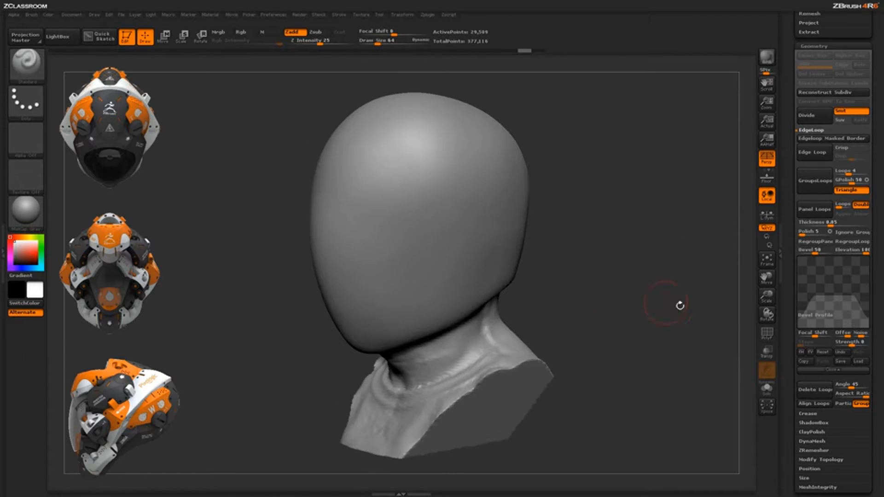
{"action": "left_click", "coordinate": [767, 334]}
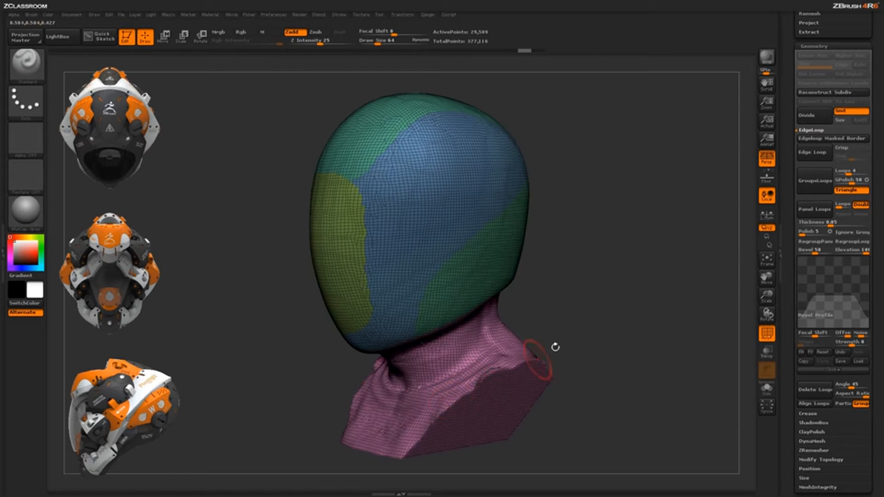
{"action": "mouse_move", "coordinate": [554, 338]}
{"action": "left_mouse_down"}
{"action": "mouse_move", "coordinate": [379, 237]}
{"action": "mouse_move", "coordinate": [382, 226]}
{"action": "mouse_move", "coordinate": [435, 217]}
{"action": "left_mouse_up"}
{"action": "left_click_drag", "start_coordinate": [555, 178], "coordinate": [482, 215]}
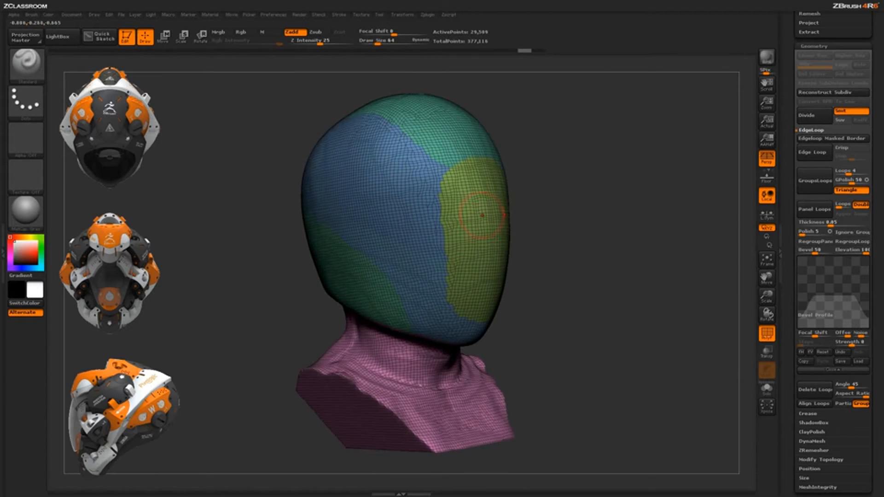
{"action": "left_click_drag", "start_coordinate": [579, 245], "coordinate": [622, 181]}
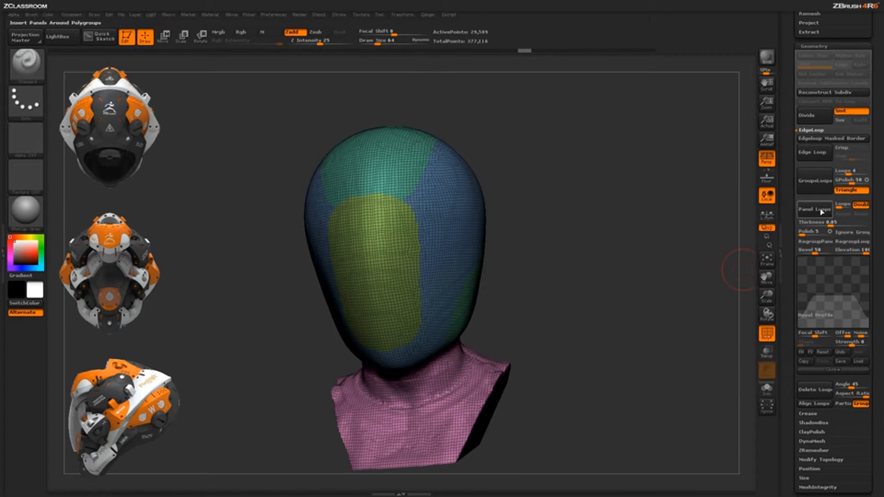
{"action": "left_click_drag", "start_coordinate": [698, 199], "coordinate": [483, 288]}
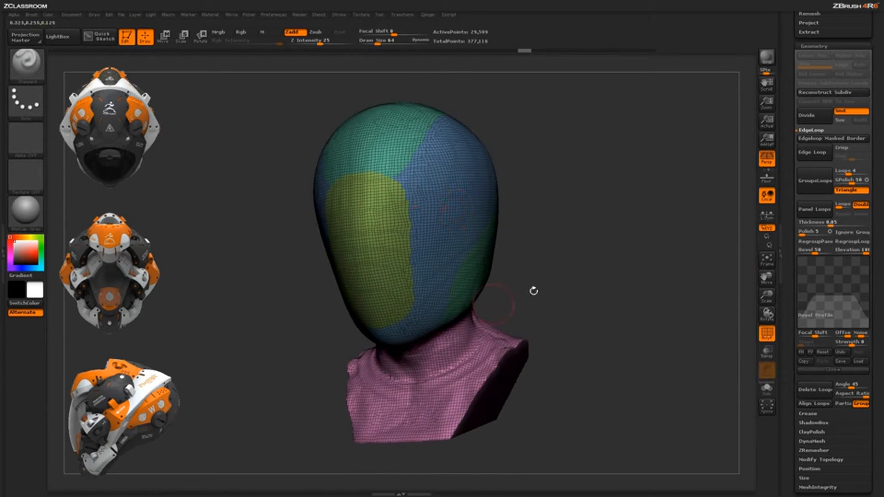
{"action": "left_click_drag", "start_coordinate": [561, 256], "coordinate": [560, 256]}
{"action": "left_click_drag", "start_coordinate": [445, 312], "coordinate": [582, 226]}
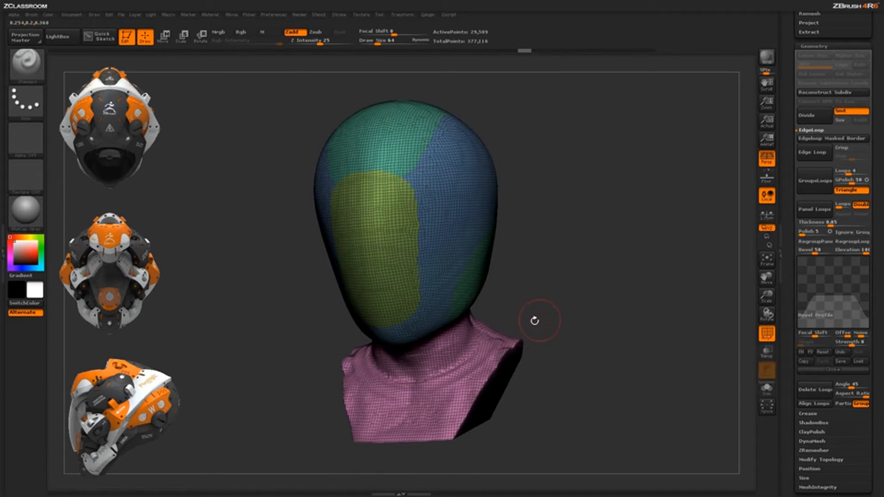
Hide the neck-and-bust polygroup and the face-opening polygroup so only the helmet shell groups stay visible
{"action": "left_click", "coordinate": [479, 358], "text": "ctrl+shift"}
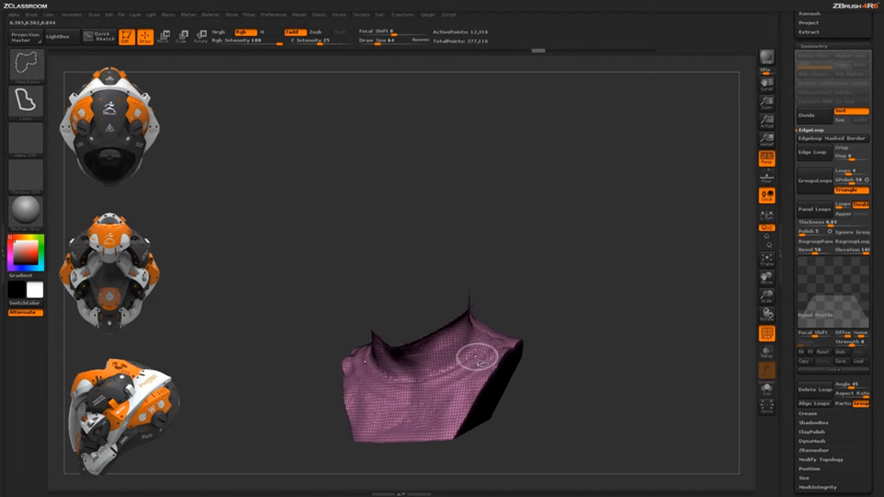
{"action": "left_click", "coordinate": [593, 363], "text": "ctrl+shift"}
{"action": "left_click_drag", "start_coordinate": [569, 330], "coordinate": [461, 295]}
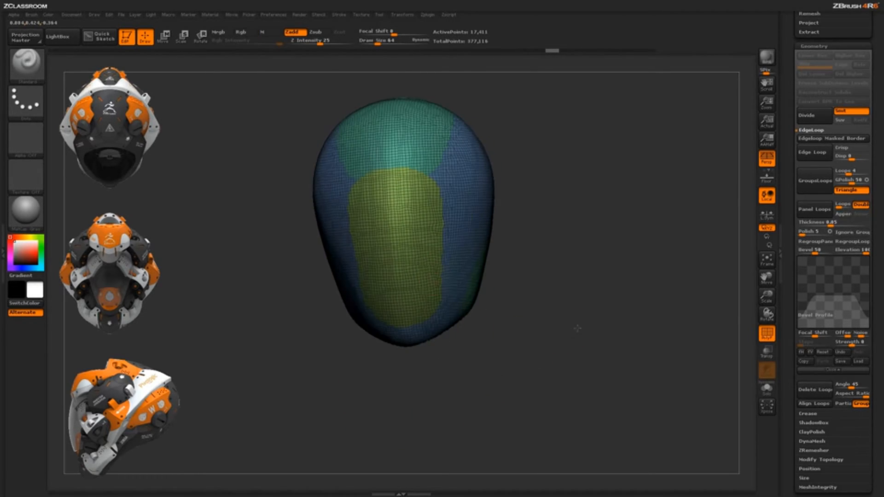
{"action": "key", "text": "ctrl+shift"}
{"action": "left_click", "coordinate": [390, 229], "text": "ctrl+shift"}
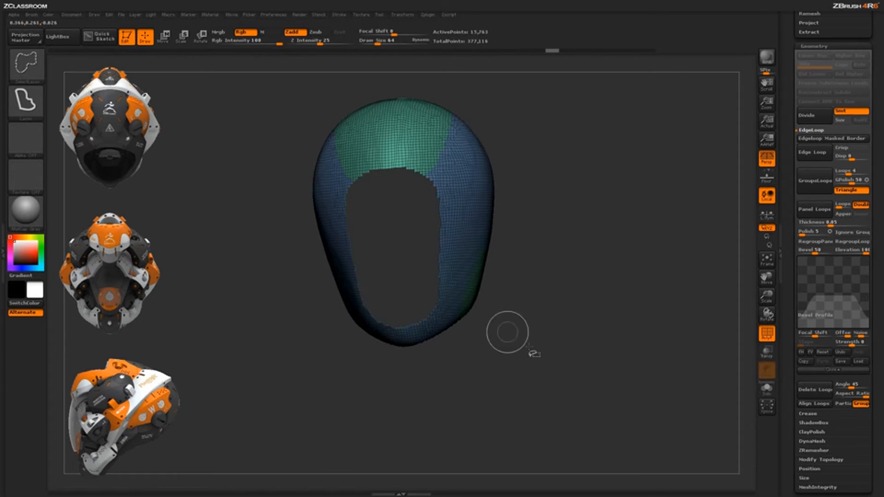
Apply Panel Loops to the visible helmet shell and turn off the polyframe to inspect the panels around the face opening
{"action": "left_click_drag", "start_coordinate": [533, 355], "coordinate": [459, 177]}
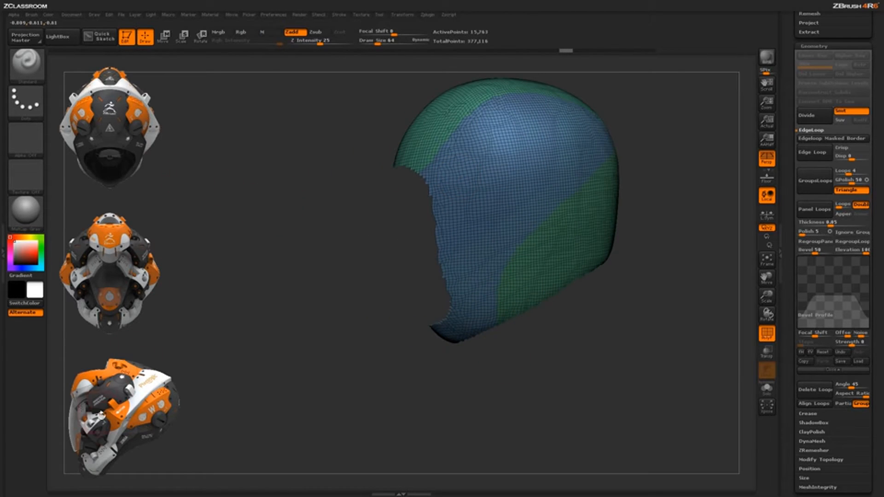
{"action": "left_click_drag", "start_coordinate": [562, 374], "coordinate": [593, 389]}
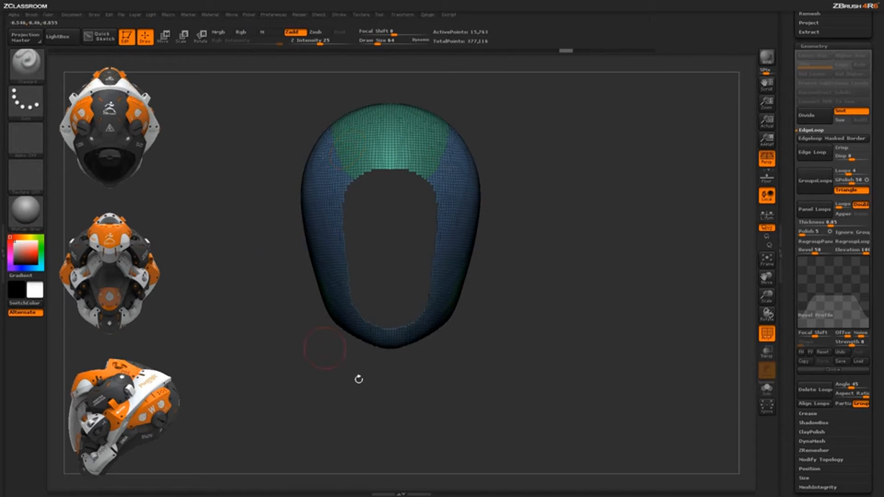
{"action": "left_click", "coordinate": [813, 211]}
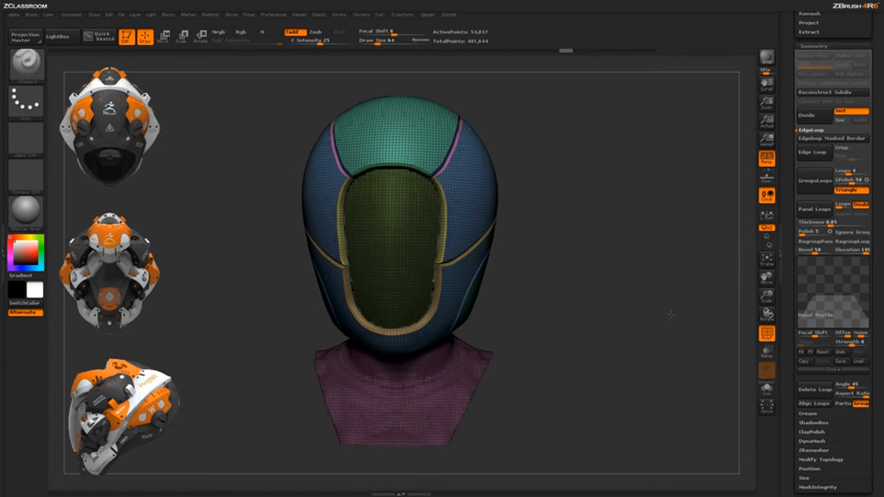
{"action": "left_click_drag", "start_coordinate": [709, 364], "coordinate": [742, 366]}
{"action": "left_click", "coordinate": [767, 334]}
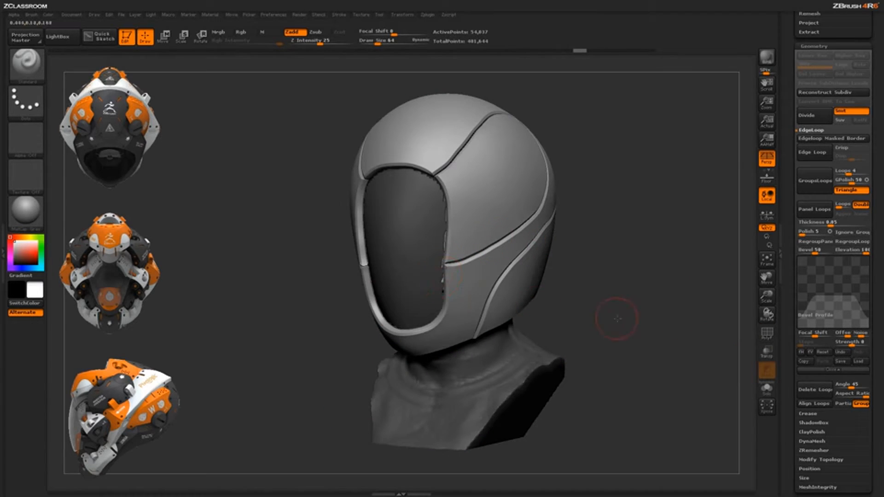
{"action": "mouse_move", "coordinate": [618, 319]}
{"action": "left_mouse_down"}
{"action": "mouse_move", "coordinate": [634, 315]}
{"action": "mouse_move", "coordinate": [624, 314]}
{"action": "mouse_move", "coordinate": [579, 217]}
{"action": "left_mouse_up"}
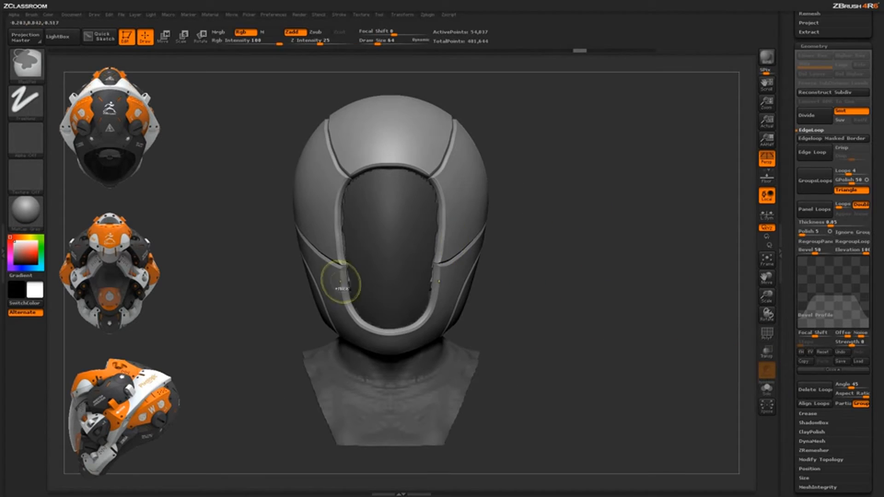
{"action": "mouse_move", "coordinate": [236, 332]}
{"action": "left_mouse_down"}
{"action": "mouse_move", "coordinate": [611, 302]}
{"action": "mouse_move", "coordinate": [451, 263]}
{"action": "left_mouse_up"}
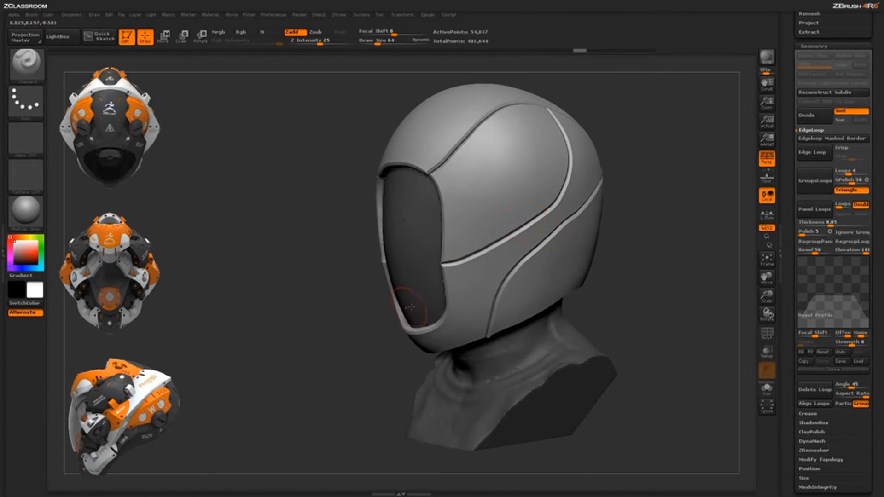
{"action": "left_click_drag", "start_coordinate": [657, 322], "coordinate": [630, 288]}
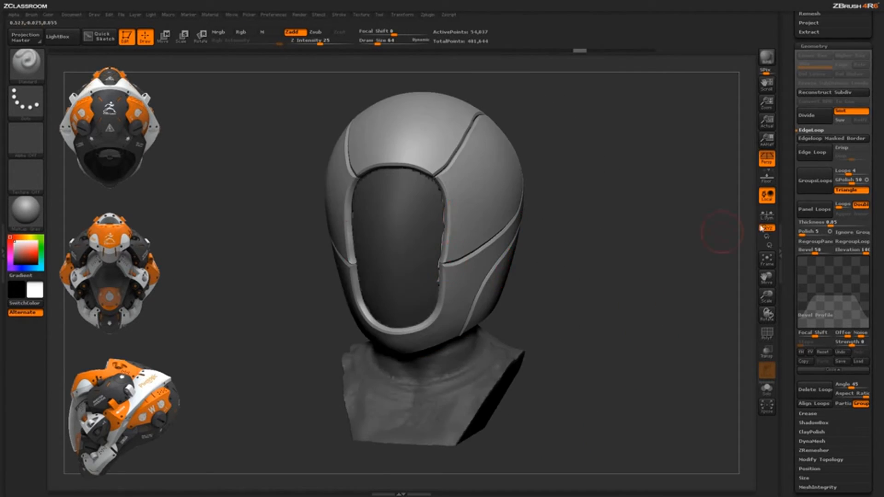
Hide the face-opening polygroup and the neck-and-bust polygroup so only the panelled helmet shell is displayed
{"action": "left_click_drag", "start_coordinate": [647, 253], "coordinate": [635, 253]}
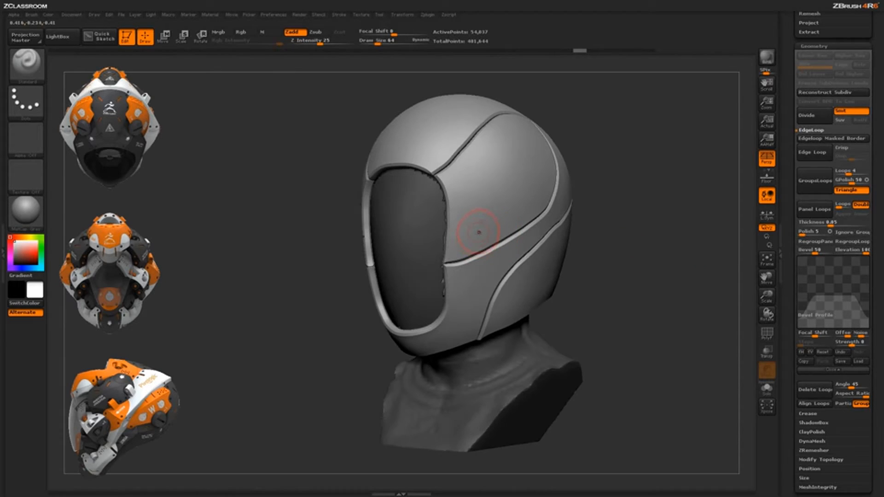
{"action": "left_click_drag", "start_coordinate": [615, 336], "coordinate": [613, 302]}
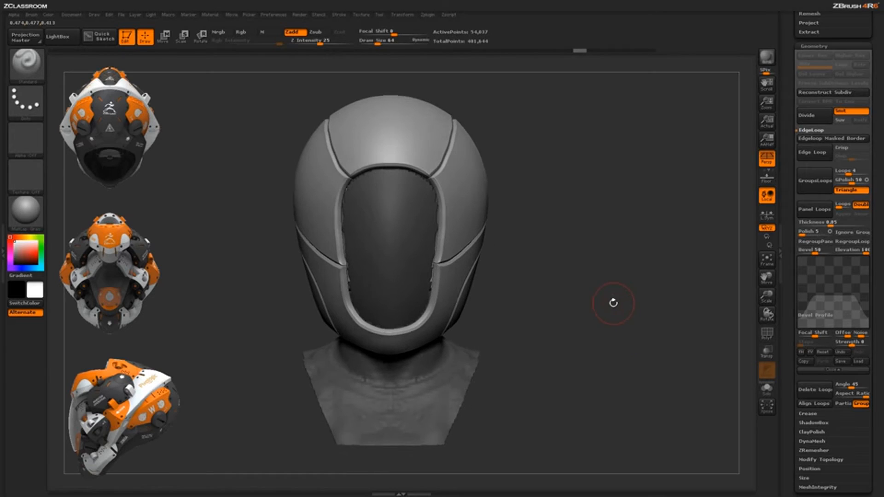
{"action": "left_click_drag", "start_coordinate": [616, 264], "coordinate": [183, 380]}
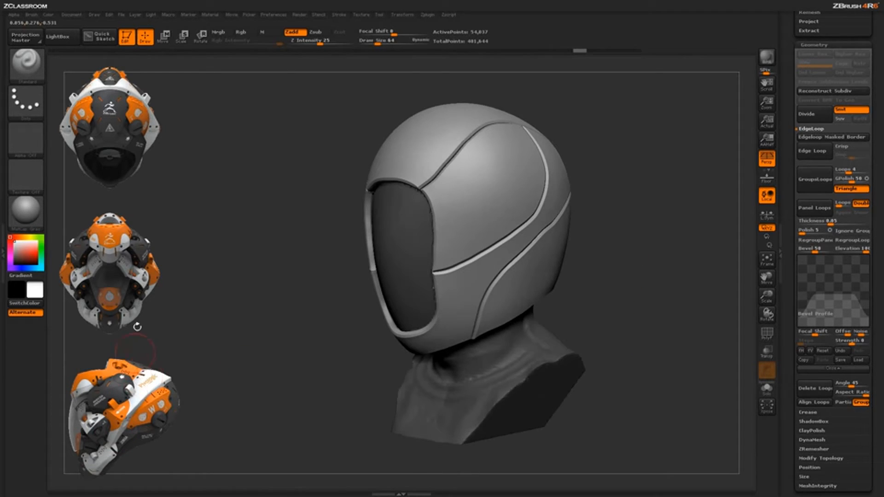
{"action": "left_click_drag", "start_coordinate": [262, 345], "coordinate": [254, 396]}
{"action": "left_click_drag", "start_coordinate": [684, 329], "coordinate": [707, 319]}
{"action": "left_click_drag", "start_coordinate": [653, 182], "coordinate": [638, 350], "text": "ctrl"}
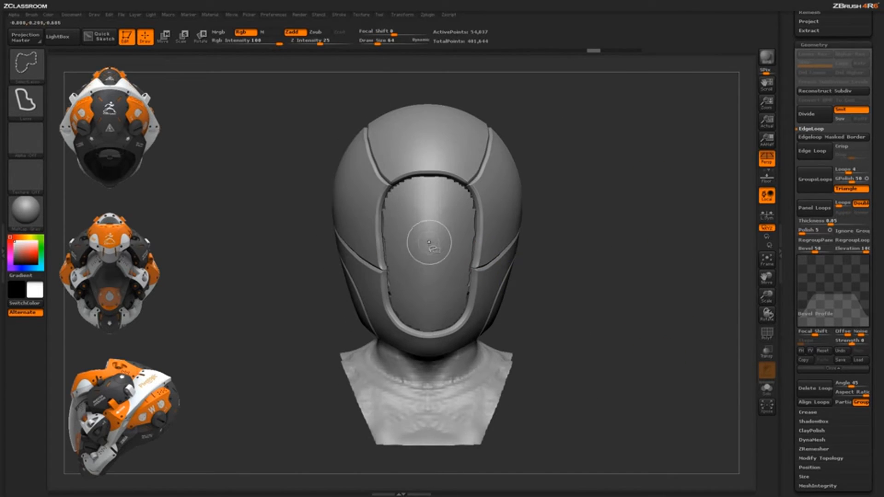
{"action": "left_click", "coordinate": [428, 241], "text": "ctrl+shift"}
{"action": "left_click", "coordinate": [429, 242], "text": "ctrl+shift"}
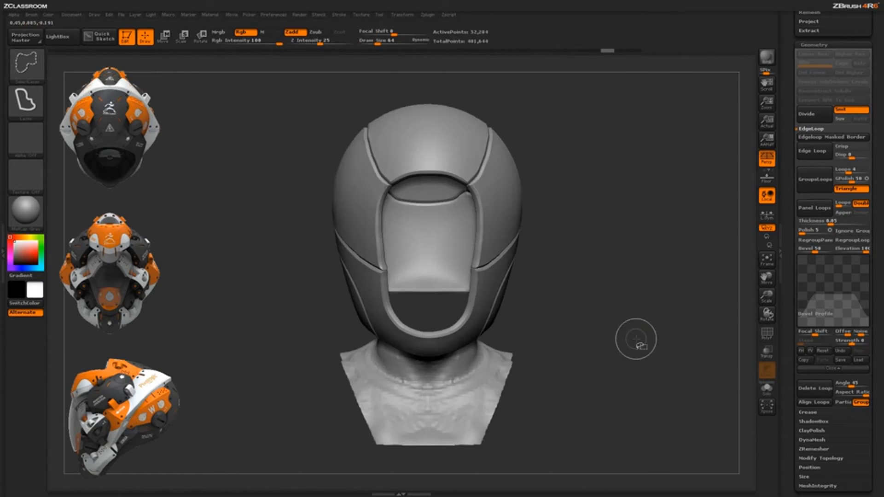
{"action": "left_click_drag", "start_coordinate": [636, 340], "coordinate": [532, 399]}
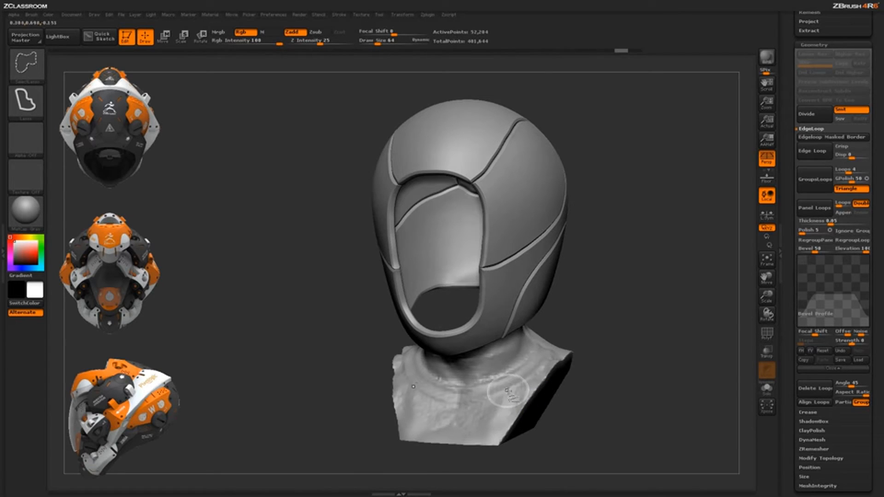
{"action": "left_click", "coordinate": [555, 374], "text": "ctrl+shift"}
{"action": "mouse_move", "coordinate": [654, 410]}
{"action": "left_mouse_down"}
{"action": "mouse_move", "coordinate": [594, 409]}
{"action": "mouse_move", "coordinate": [673, 466]}
{"action": "mouse_move", "coordinate": [618, 404]}
{"action": "left_mouse_up"}
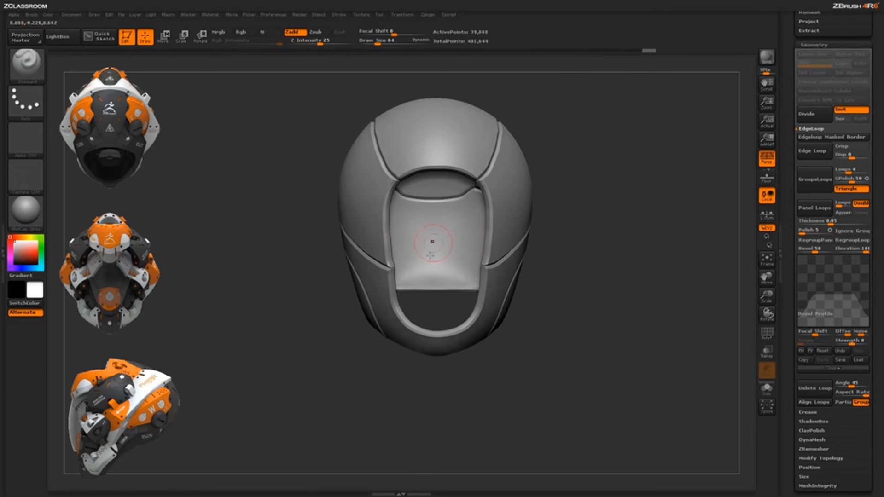
Delete the hidden geometry from the helmet subtool with Del Hidden and check the shell from the front
{"action": "left_click_drag", "start_coordinate": [640, 334], "coordinate": [702, 345]}
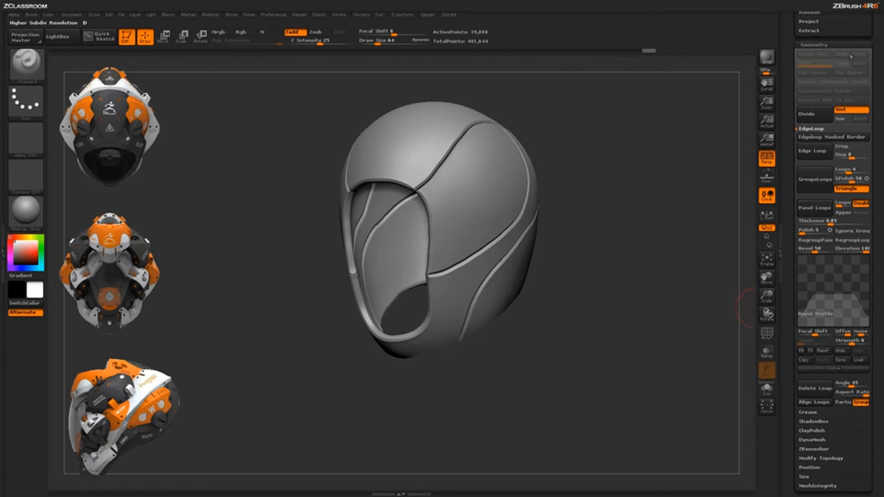
{"action": "left_click", "coordinate": [812, 461]}
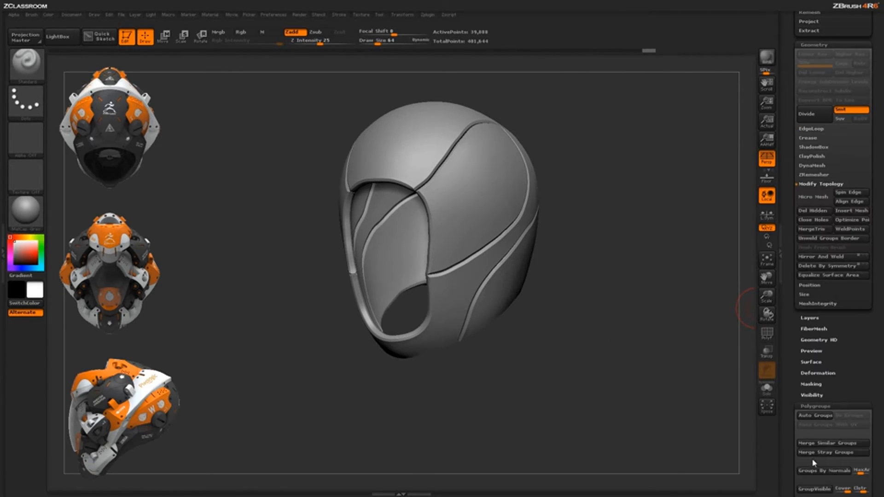
{"action": "left_click", "coordinate": [815, 212]}
{"action": "mouse_move", "coordinate": [645, 304]}
{"action": "left_mouse_down"}
{"action": "mouse_move", "coordinate": [665, 359]}
{"action": "mouse_move", "coordinate": [631, 322]}
{"action": "mouse_move", "coordinate": [576, 297]}
{"action": "mouse_move", "coordinate": [568, 318]}
{"action": "left_mouse_up"}
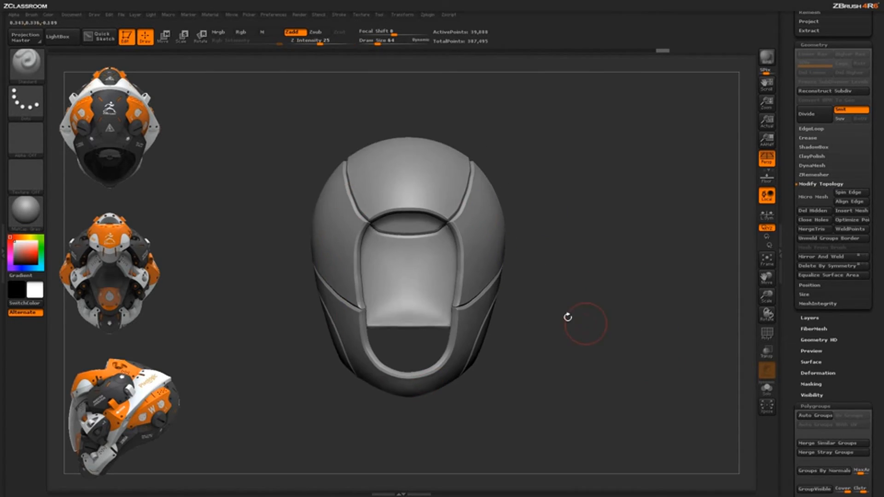
{"action": "left_click_drag", "start_coordinate": [592, 266], "coordinate": [530, 270]}
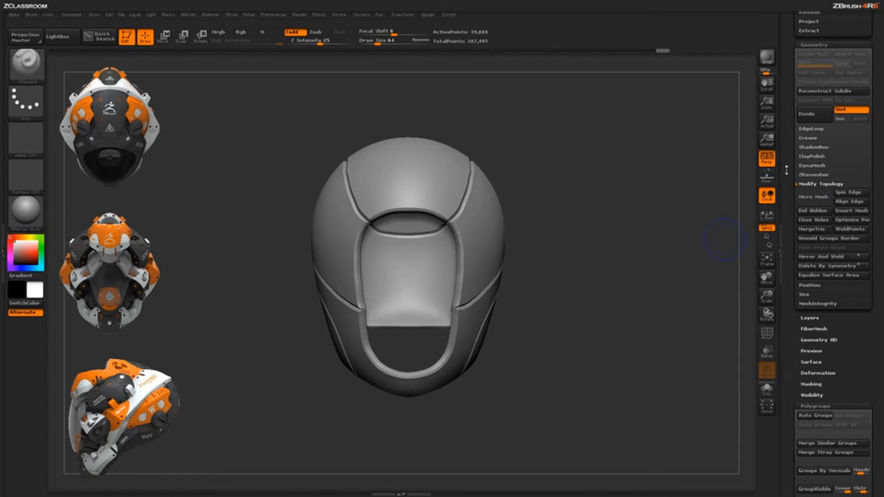
Make the scanned head subtool visible inside the helmet shell
{"action": "left_click_drag", "start_coordinate": [786, 171], "coordinate": [783, 271]}
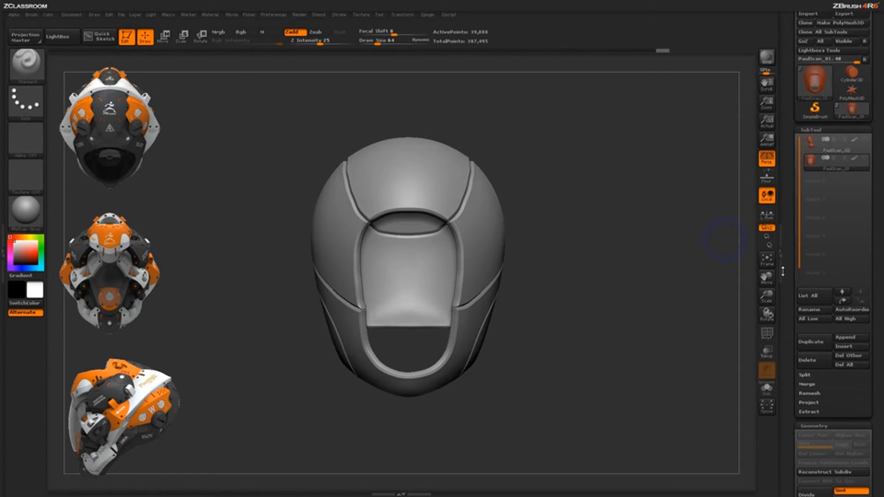
{"action": "left_click", "coordinate": [865, 143]}
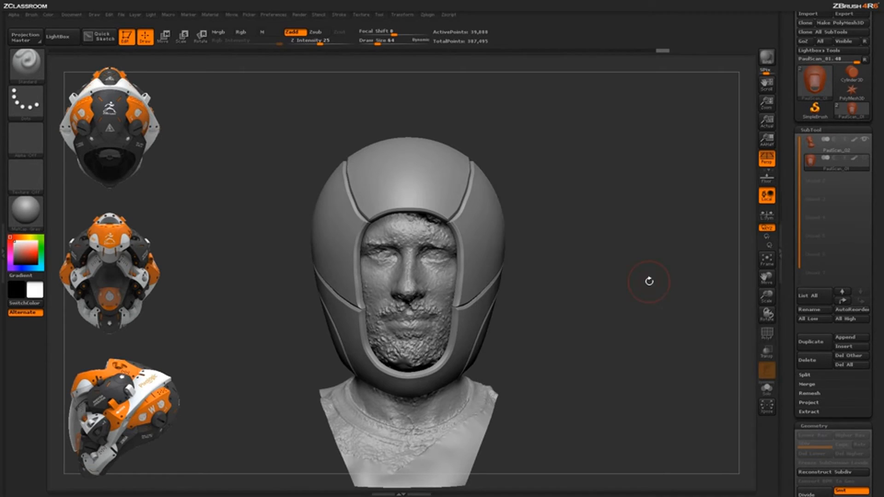
{"action": "left_click_drag", "start_coordinate": [649, 281], "coordinate": [632, 271]}
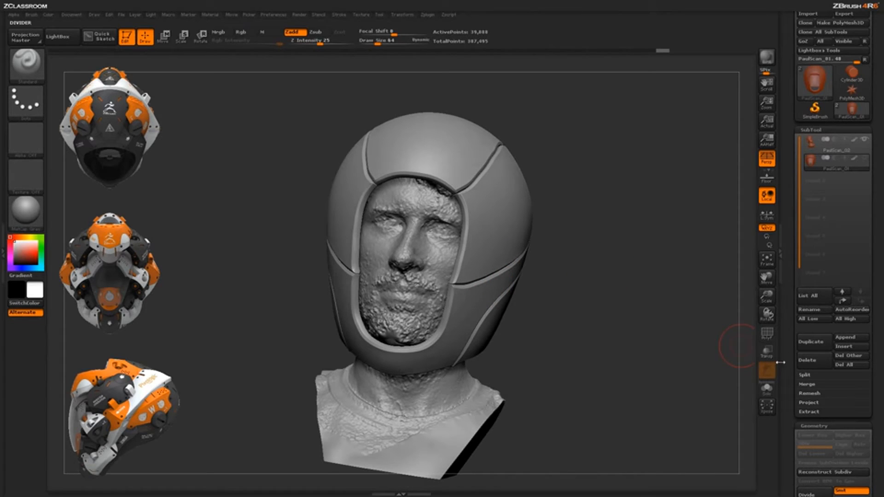
Open the EdgeLoop settings for the helmet and examine how the panels sit around the scanned head from the front and sides
{"action": "left_click_drag", "start_coordinate": [781, 363], "coordinate": [778, 265]}
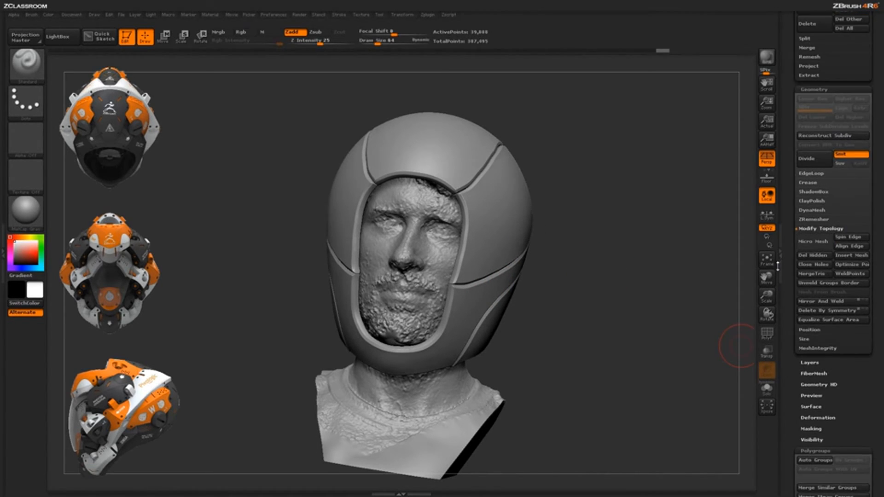
{"action": "left_click", "coordinate": [814, 175]}
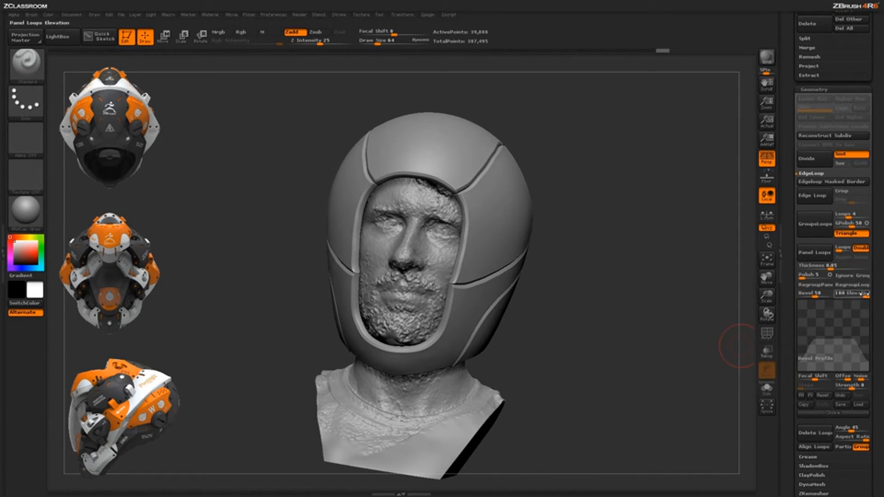
{"action": "mouse_move", "coordinate": [640, 277]}
{"action": "left_mouse_down"}
{"action": "mouse_move", "coordinate": [624, 238]}
{"action": "mouse_move", "coordinate": [637, 276]}
{"action": "left_mouse_up"}
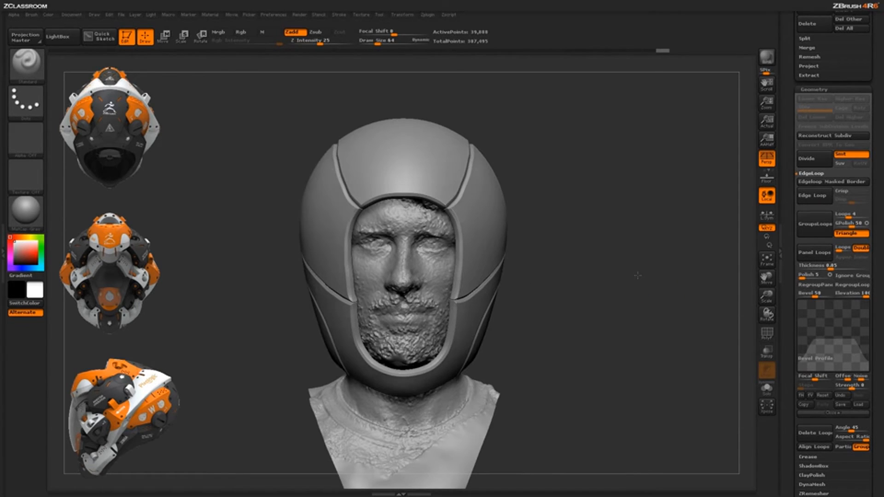
{"action": "left_click_drag", "start_coordinate": [643, 329], "coordinate": [359, 250]}
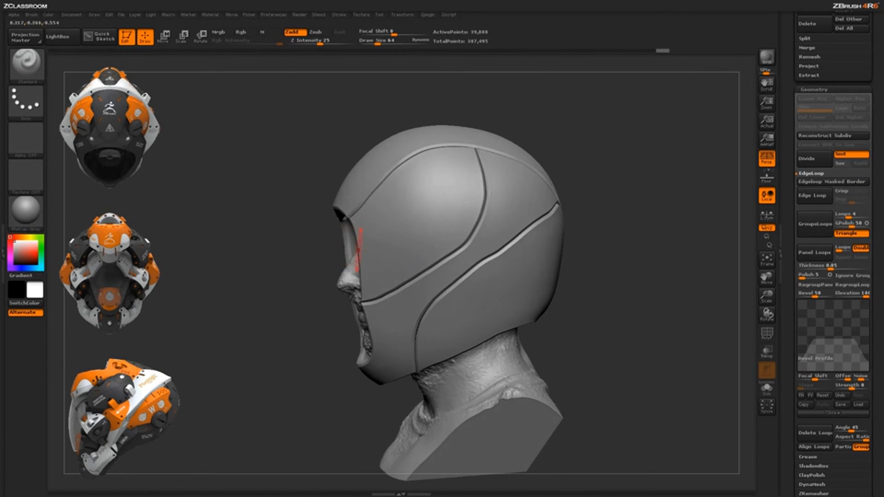
{"action": "left_click_drag", "start_coordinate": [677, 300], "coordinate": [693, 308]}
{"action": "key", "text": "f"}
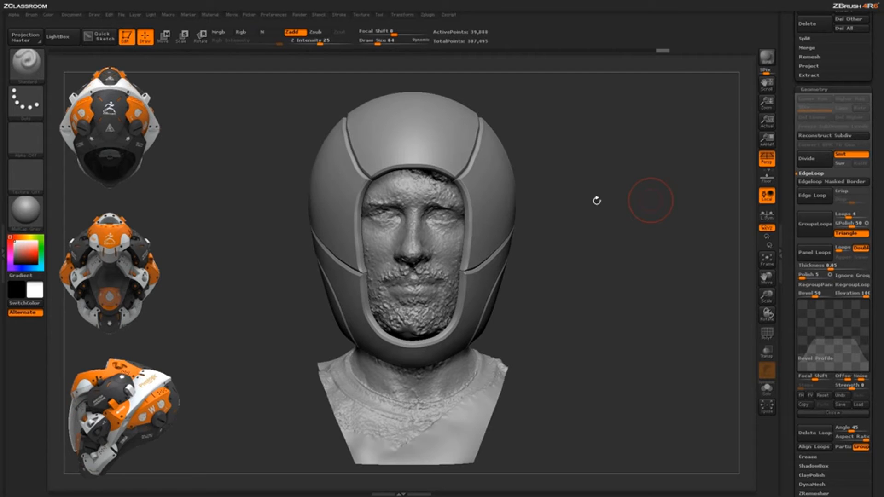
{"action": "left_click_drag", "start_coordinate": [604, 260], "coordinate": [732, 345]}
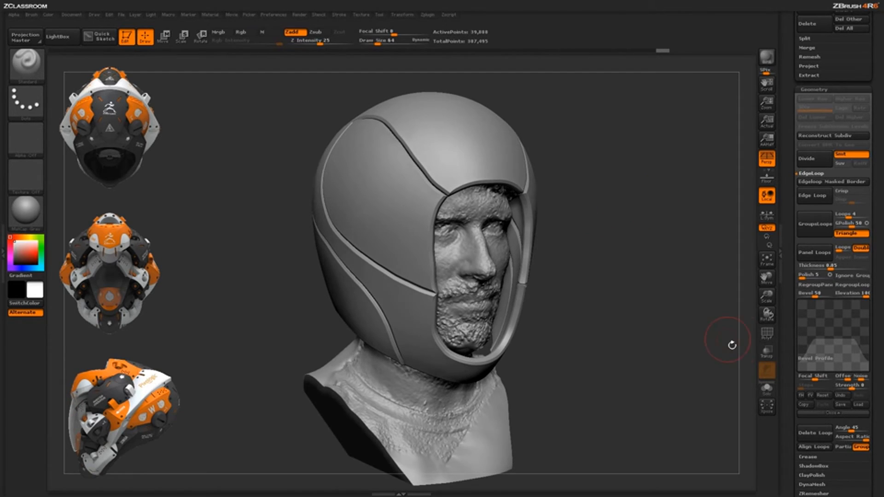
Turn on the polyframe and examine the polygroups of the helmet panels and their bevelled loops
{"action": "left_click", "coordinate": [760, 339]}
{"action": "left_click_drag", "start_coordinate": [601, 240], "coordinate": [469, 266]}
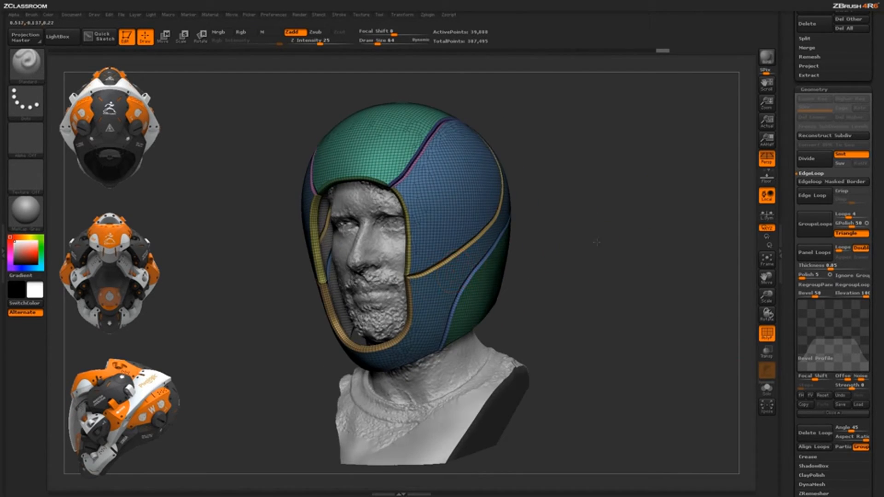
{"action": "left_click_drag", "start_coordinate": [597, 242], "coordinate": [440, 246]}
{"action": "left_click_drag", "start_coordinate": [607, 183], "coordinate": [424, 258]}
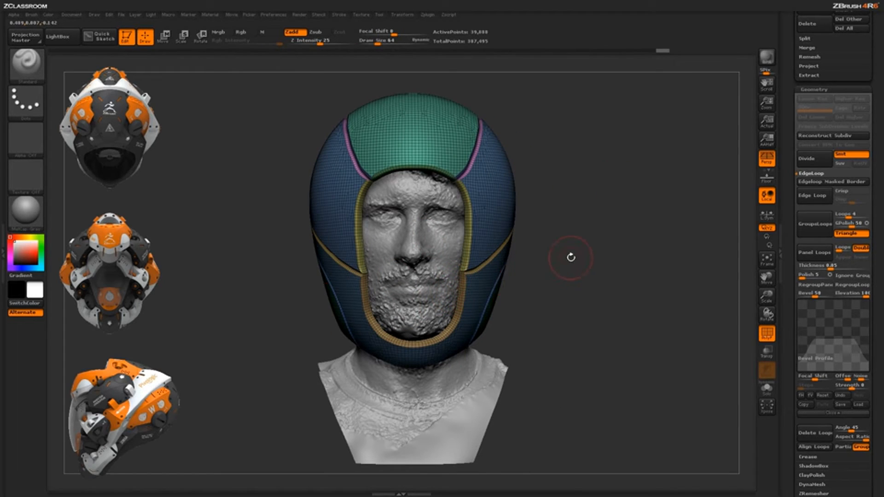
Choose the Move brush and enlarge its draw size to about 430
{"action": "key", "text": "b"}
{"action": "key", "text": "m"}
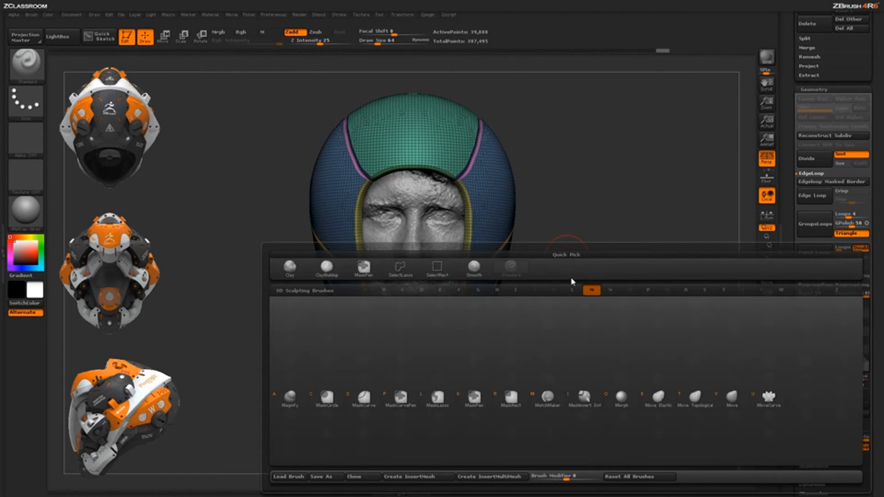
{"action": "key", "text": "t"}
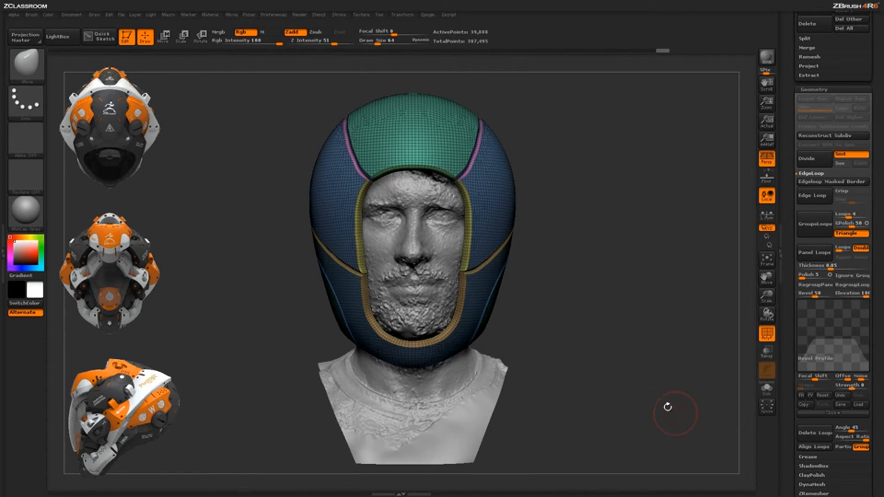
{"action": "key", "text": "space"}
{"action": "mouse_move", "coordinate": [535, 277]}
{"action": "left_mouse_down"}
{"action": "mouse_move", "coordinate": [562, 278]}
{"action": "mouse_move", "coordinate": [554, 277]}
{"action": "mouse_move", "coordinate": [617, 306]}
{"action": "mouse_move", "coordinate": [600, 259]}
{"action": "left_mouse_up"}
Turn off the polyframe, try widening the lower helmet and face opening with the Move brush, and undo it
{"action": "left_click_drag", "start_coordinate": [640, 326], "coordinate": [483, 303]}
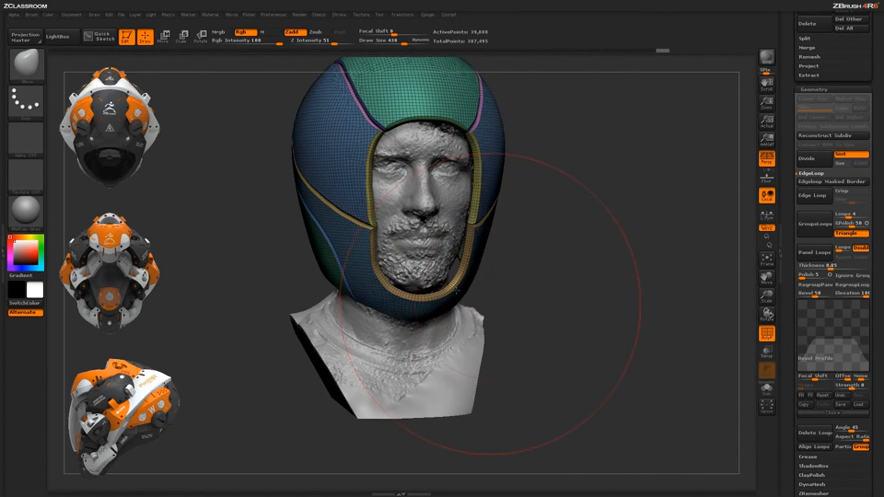
{"action": "left_click_drag", "start_coordinate": [539, 241], "coordinate": [584, 274], "text": "shift"}
{"action": "left_click", "coordinate": [766, 333]}
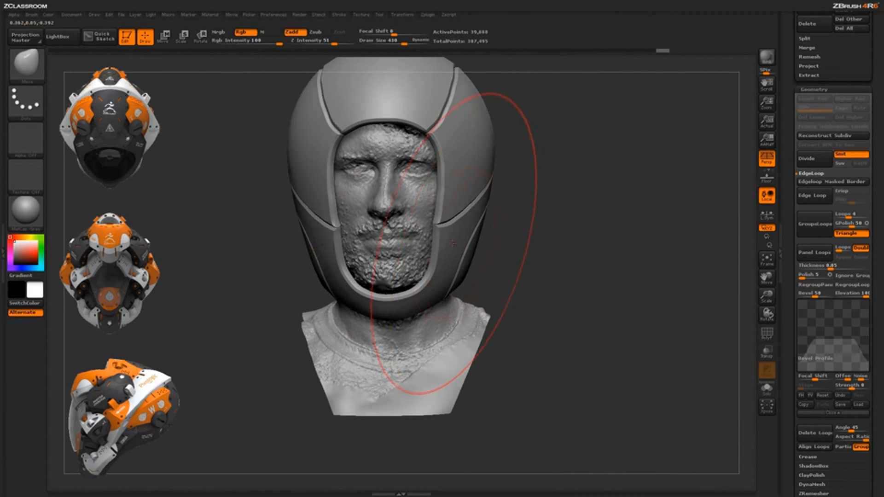
{"action": "mouse_move", "coordinate": [454, 243]}
{"action": "left_mouse_down"}
{"action": "mouse_move", "coordinate": [483, 245]}
{"action": "mouse_move", "coordinate": [435, 244]}
{"action": "mouse_move", "coordinate": [514, 248]}
{"action": "mouse_move", "coordinate": [464, 248]}
{"action": "left_mouse_up"}
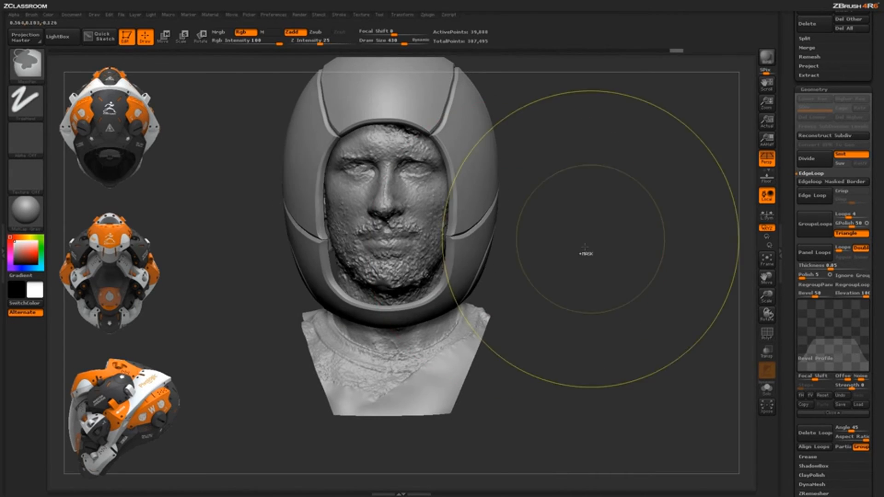
{"action": "key", "text": "ctrl+z"}
Set Mask By Polygroups to 100 in the Move brush's Auto Masking settings
{"action": "left_click_drag", "start_coordinate": [584, 247], "coordinate": [589, 302], "text": "alt"}
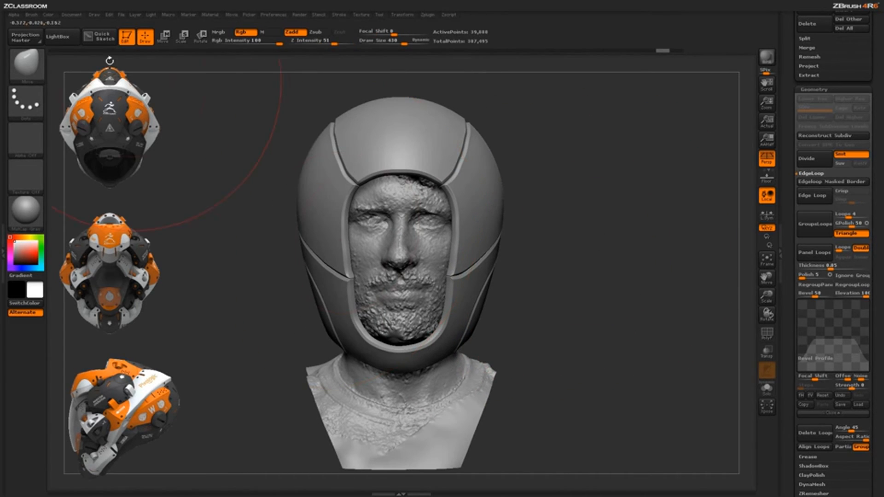
{"action": "left_click", "coordinate": [31, 15]}
{"action": "left_click", "coordinate": [87, 283]}
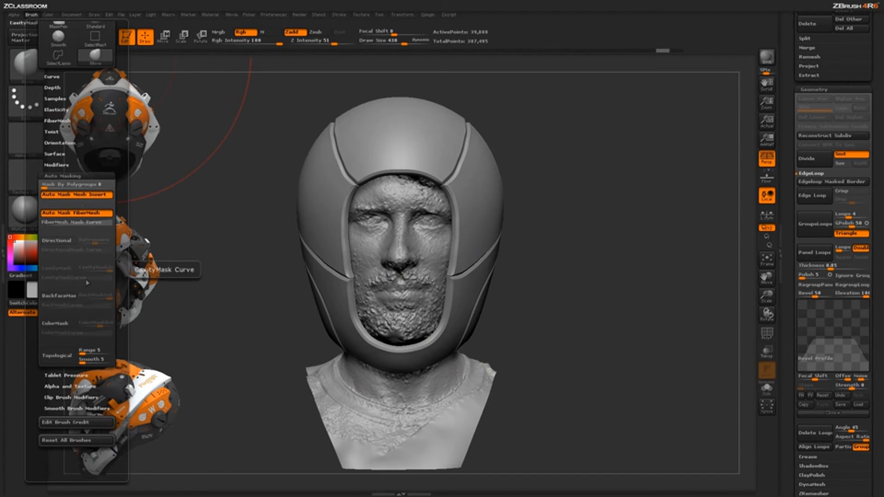
{"action": "left_click_drag", "start_coordinate": [73, 184], "coordinate": [107, 186]}
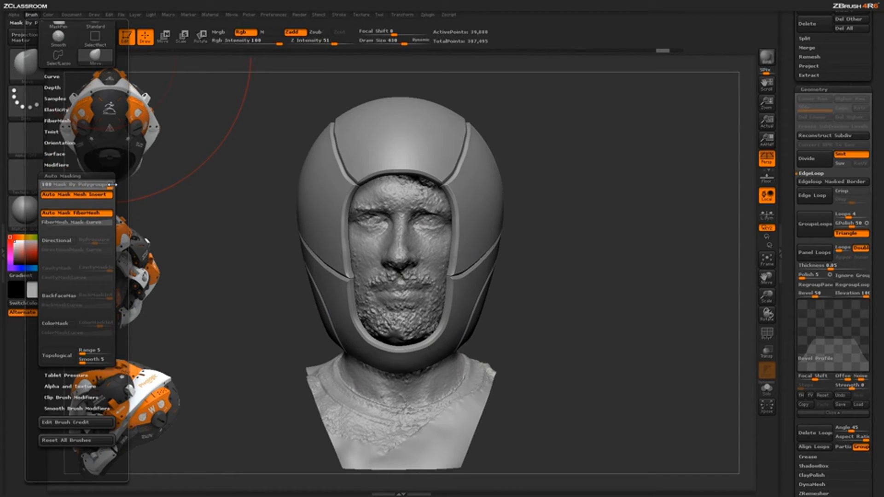
Turn on the polyframe and examine the helmet's polygroups around the lower side panel and face opening
{"action": "left_click_drag", "start_coordinate": [515, 271], "coordinate": [582, 310]}
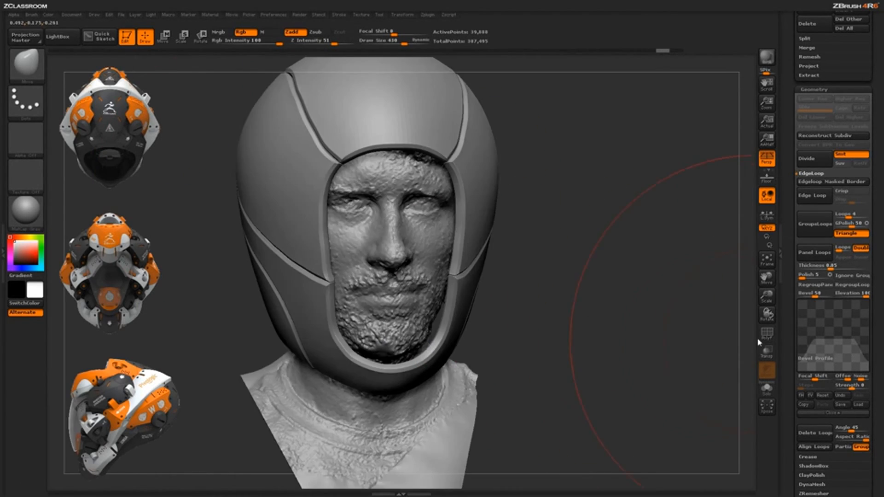
{"action": "left_click", "coordinate": [766, 335]}
{"action": "left_click_drag", "start_coordinate": [535, 302], "coordinate": [457, 291]}
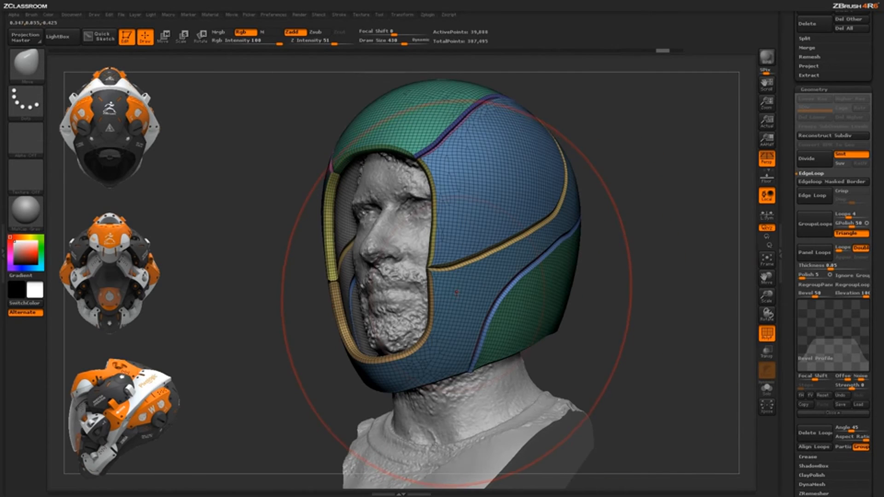
{"action": "left_click_drag", "start_coordinate": [631, 244], "coordinate": [460, 295]}
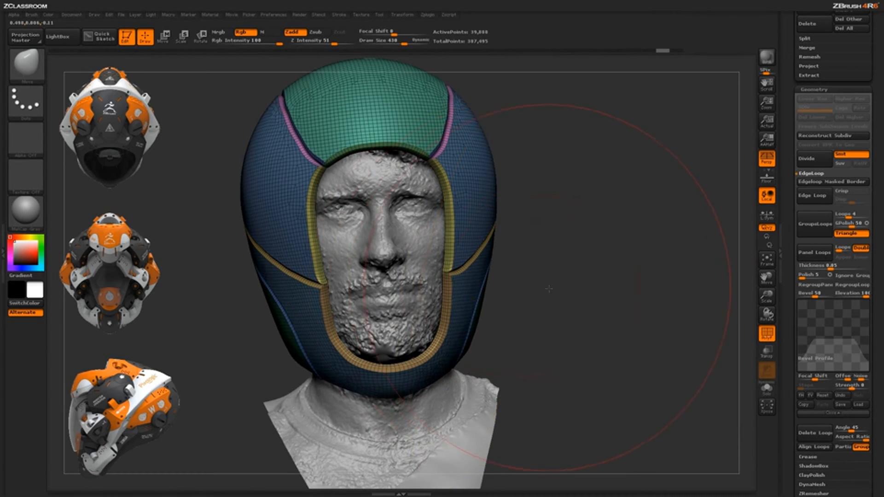
{"action": "left_click_drag", "start_coordinate": [549, 288], "coordinate": [371, 359]}
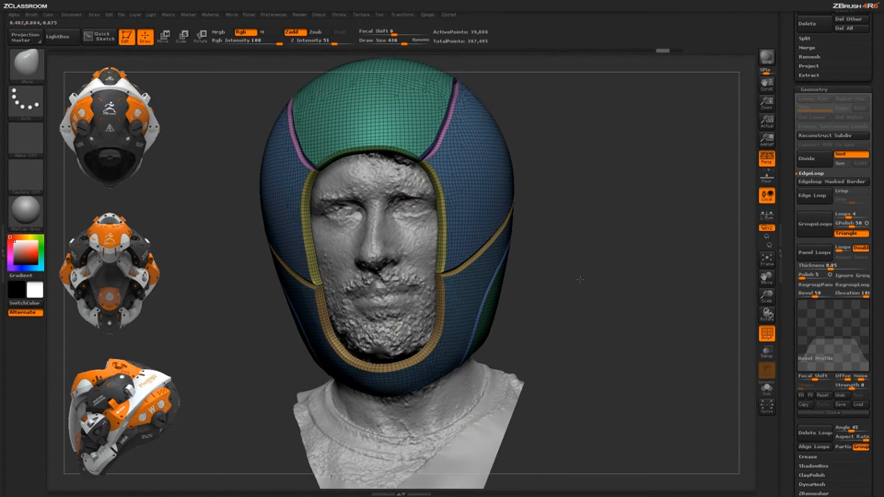
{"action": "left_click_drag", "start_coordinate": [579, 280], "coordinate": [527, 304]}
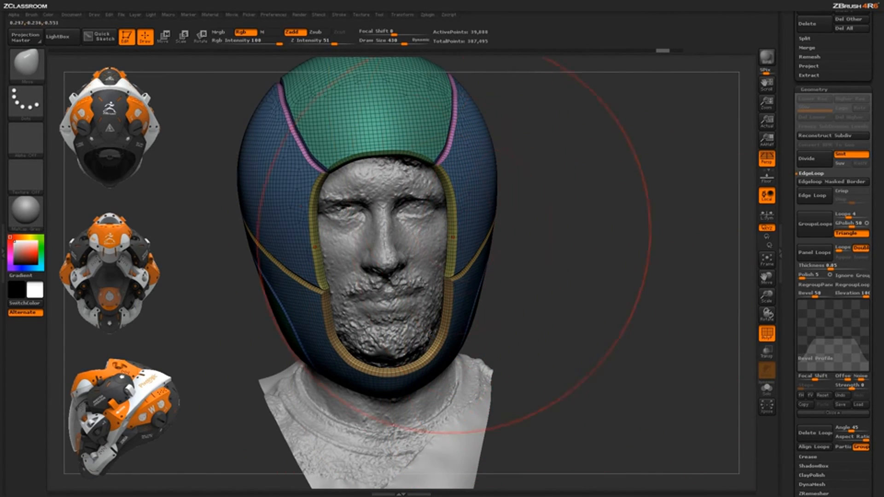
Reduce the draw size to about 250, reshape the lower jaw panel with the Move brush and turn off the polyframe
{"action": "key", "text": "bracketleft"}
{"action": "key", "text": "bracketleft"}
{"action": "key", "text": "bracketleft"}
{"action": "key", "text": "bracketleft"}
{"action": "key", "text": "bracketleft"}
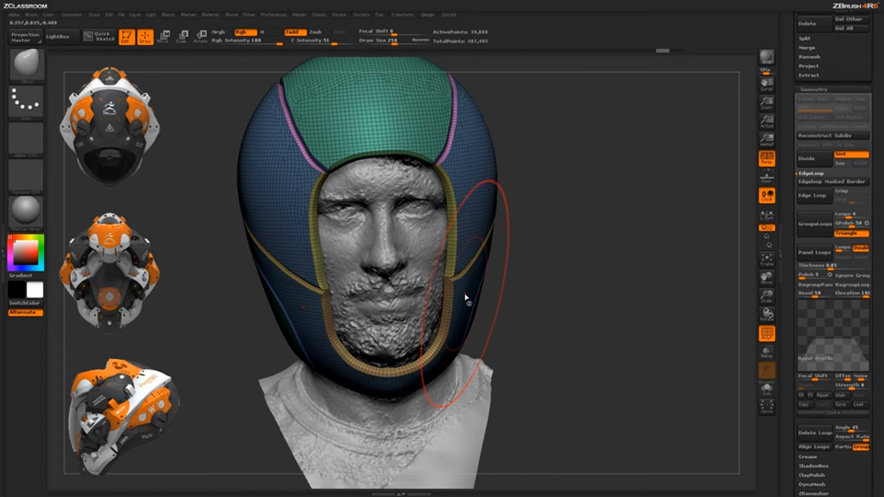
{"action": "left_click_drag", "start_coordinate": [532, 270], "coordinate": [464, 283]}
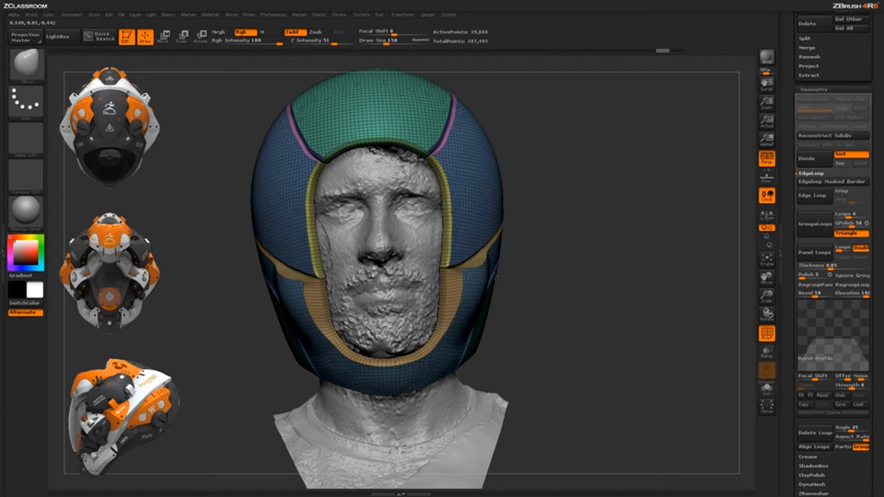
{"action": "left_click", "coordinate": [767, 340]}
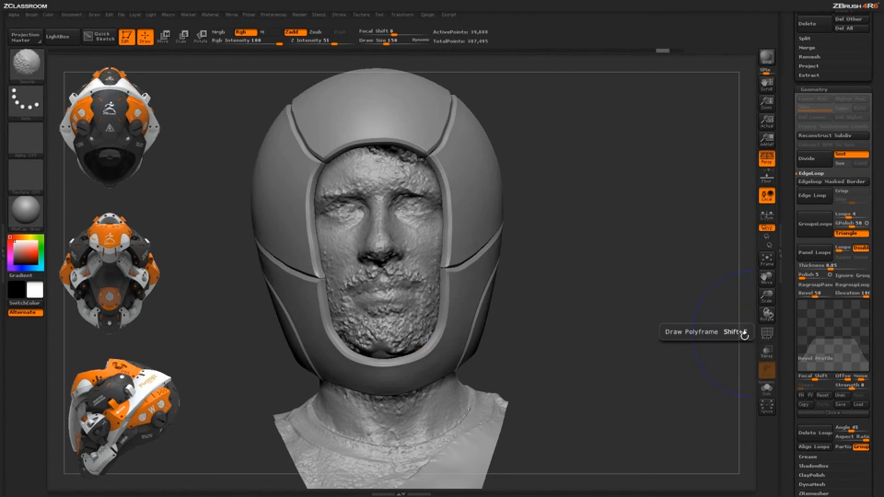
Pull the helmet's lower rear panel and upper side panels outward from the head with the Move brush
{"action": "key", "text": "f"}
{"action": "mouse_move", "coordinate": [502, 308]}
{"action": "left_mouse_down"}
{"action": "mouse_move", "coordinate": [551, 312]}
{"action": "mouse_move", "coordinate": [466, 305]}
{"action": "mouse_move", "coordinate": [489, 302]}
{"action": "left_mouse_up"}
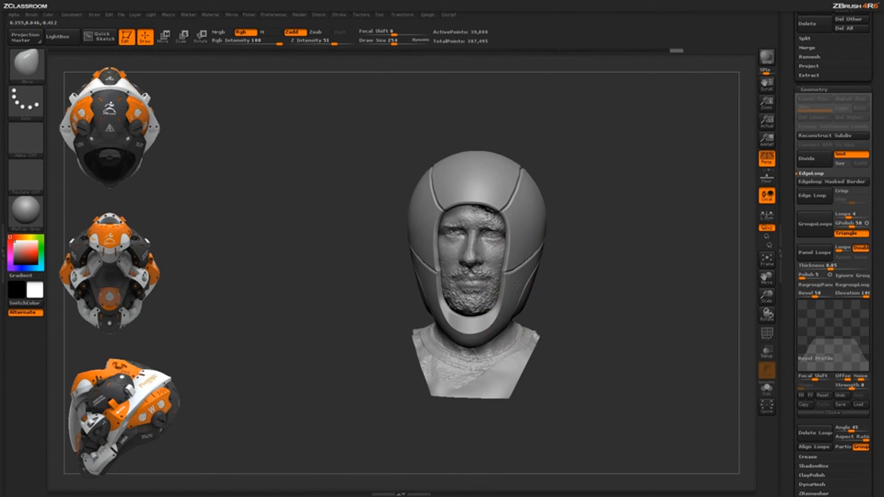
{"action": "left_click_drag", "start_coordinate": [544, 275], "coordinate": [512, 326]}
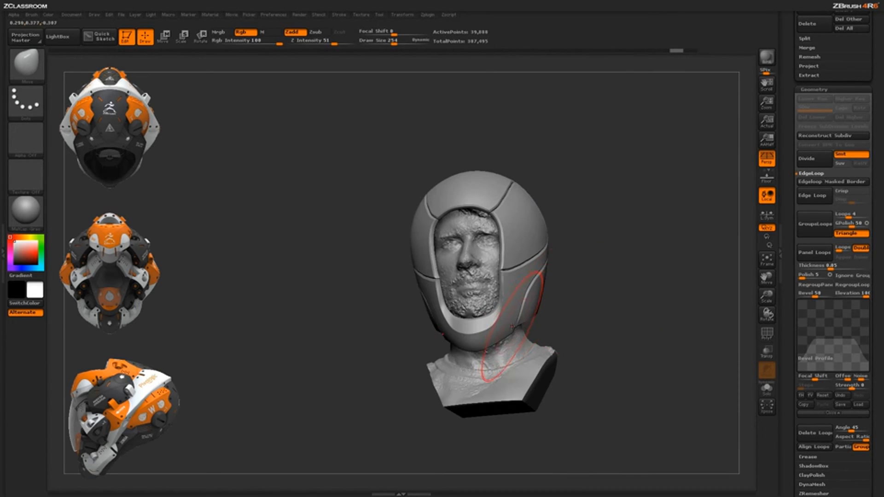
{"action": "left_click_drag", "start_coordinate": [621, 280], "coordinate": [588, 306]}
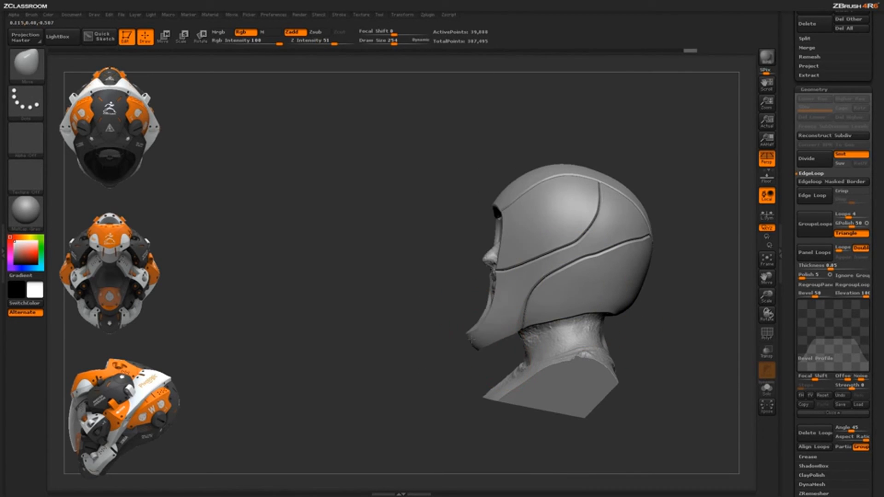
{"action": "left_click_drag", "start_coordinate": [426, 363], "coordinate": [441, 282]}
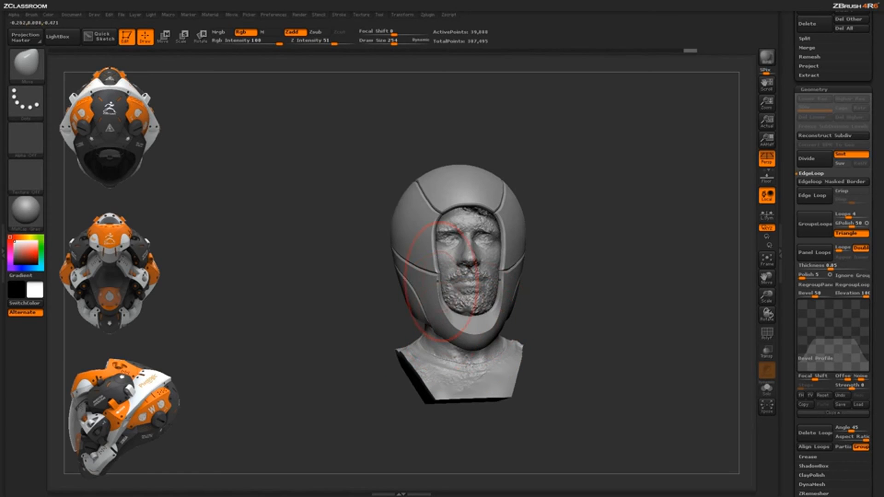
{"action": "mouse_move", "coordinate": [591, 239]}
{"action": "left_mouse_down"}
{"action": "mouse_move", "coordinate": [565, 291]}
{"action": "mouse_move", "coordinate": [578, 248]}
{"action": "mouse_move", "coordinate": [602, 245]}
{"action": "left_mouse_up"}
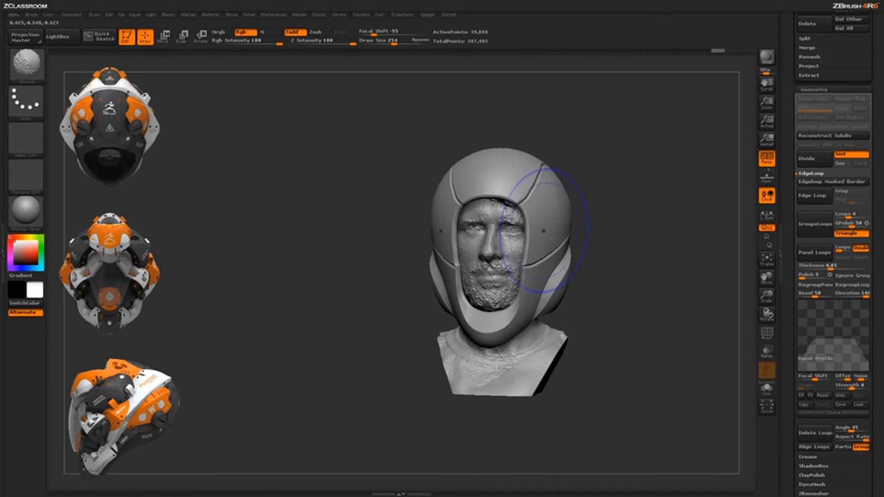
{"action": "left_click_drag", "start_coordinate": [546, 231], "coordinate": [557, 227]}
{"action": "mouse_move", "coordinate": [614, 221]}
{"action": "left_mouse_down"}
{"action": "mouse_move", "coordinate": [581, 210]}
{"action": "mouse_move", "coordinate": [579, 191]}
{"action": "mouse_move", "coordinate": [591, 199]}
{"action": "left_mouse_up"}
Raise the crown panel above its neighbours in side view and pull its front edge forward over the brow
{"action": "mouse_move", "coordinate": [500, 198]}
{"action": "left_mouse_down"}
{"action": "mouse_move", "coordinate": [601, 179]}
{"action": "mouse_move", "coordinate": [582, 198]}
{"action": "mouse_move", "coordinate": [660, 127]}
{"action": "mouse_move", "coordinate": [689, 146]}
{"action": "left_mouse_up"}
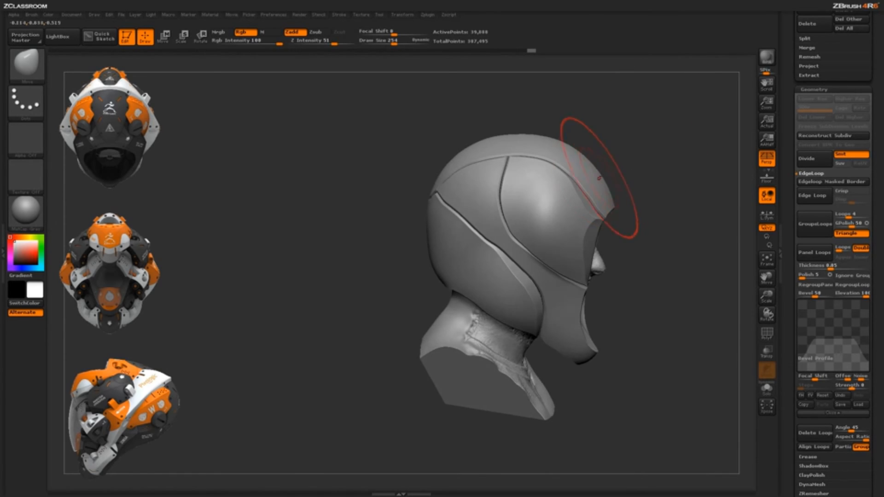
{"action": "mouse_move", "coordinate": [599, 178]}
{"action": "left_mouse_down"}
{"action": "mouse_move", "coordinate": [636, 162]}
{"action": "mouse_move", "coordinate": [601, 151]}
{"action": "left_mouse_up"}
{"action": "left_click_drag", "start_coordinate": [549, 143], "coordinate": [509, 131]}
{"action": "left_click_drag", "start_coordinate": [441, 159], "coordinate": [427, 160]}
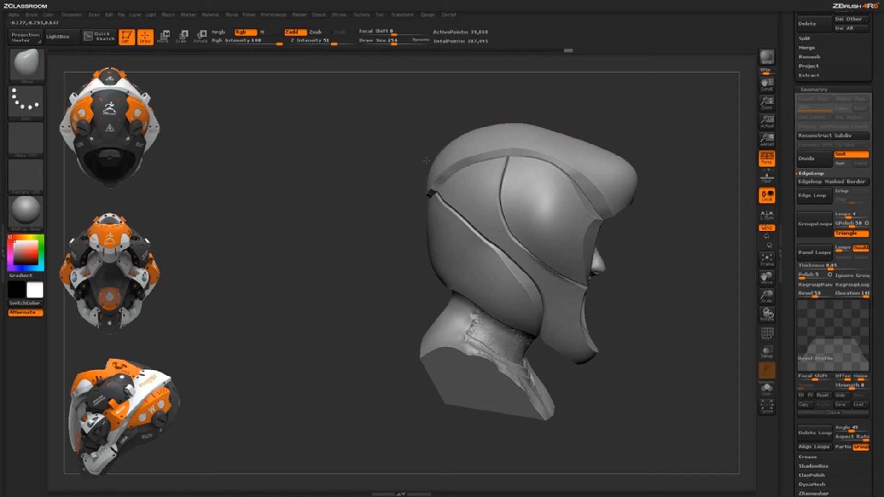
{"action": "left_click_drag", "start_coordinate": [577, 139], "coordinate": [582, 133]}
Pull the helmet's lower rear panel backward behind the head so that it stands out from the crown panel
{"action": "mouse_move", "coordinate": [649, 102]}
{"action": "left_mouse_down"}
{"action": "mouse_move", "coordinate": [560, 102]}
{"action": "mouse_move", "coordinate": [657, 115]}
{"action": "mouse_move", "coordinate": [709, 138]}
{"action": "mouse_move", "coordinate": [681, 110]}
{"action": "left_mouse_up"}
{"action": "left_click_drag", "start_coordinate": [422, 251], "coordinate": [397, 255]}
{"action": "mouse_move", "coordinate": [386, 258]}
{"action": "left_mouse_down"}
{"action": "mouse_move", "coordinate": [483, 261]}
{"action": "mouse_move", "coordinate": [470, 255]}
{"action": "left_mouse_up"}
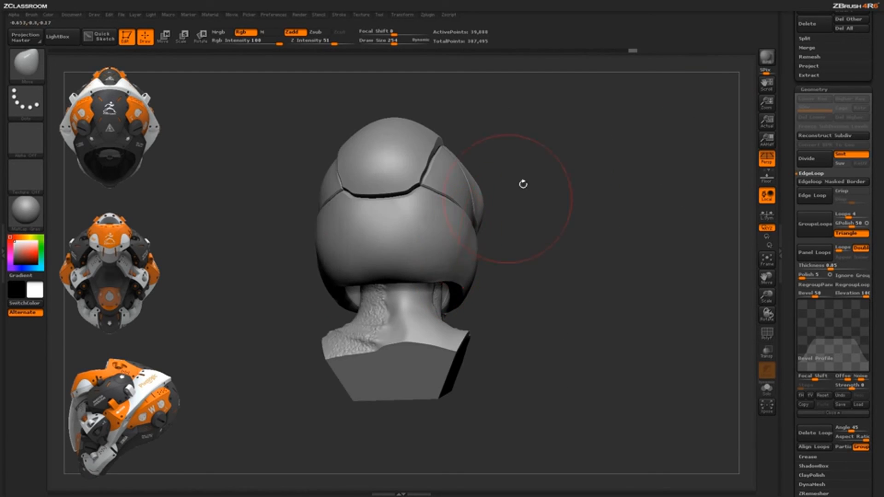
{"action": "left_click_drag", "start_coordinate": [523, 184], "coordinate": [493, 180]}
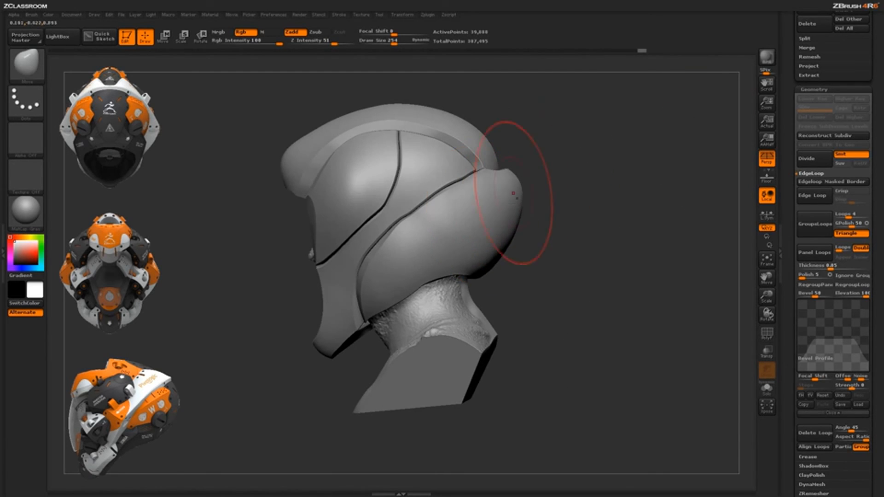
{"action": "left_click_drag", "start_coordinate": [501, 243], "coordinate": [492, 239]}
Bulge the upper side panels outward beyond the surrounding helmet panels, working from several three-quarter angles
{"action": "mouse_move", "coordinate": [587, 235]}
{"action": "left_mouse_down"}
{"action": "mouse_move", "coordinate": [382, 282]}
{"action": "mouse_move", "coordinate": [339, 306]}
{"action": "mouse_move", "coordinate": [299, 303]}
{"action": "left_mouse_up"}
{"action": "left_click_drag", "start_coordinate": [589, 276], "coordinate": [572, 231], "text": "alt"}
{"action": "left_click_drag", "start_coordinate": [572, 231], "coordinate": [581, 240], "text": "alt"}
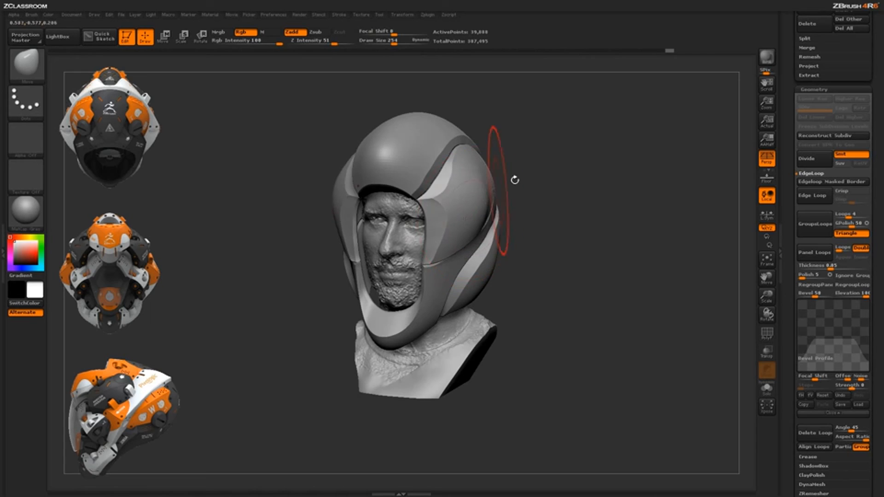
{"action": "left_click_drag", "start_coordinate": [513, 179], "coordinate": [430, 197]}
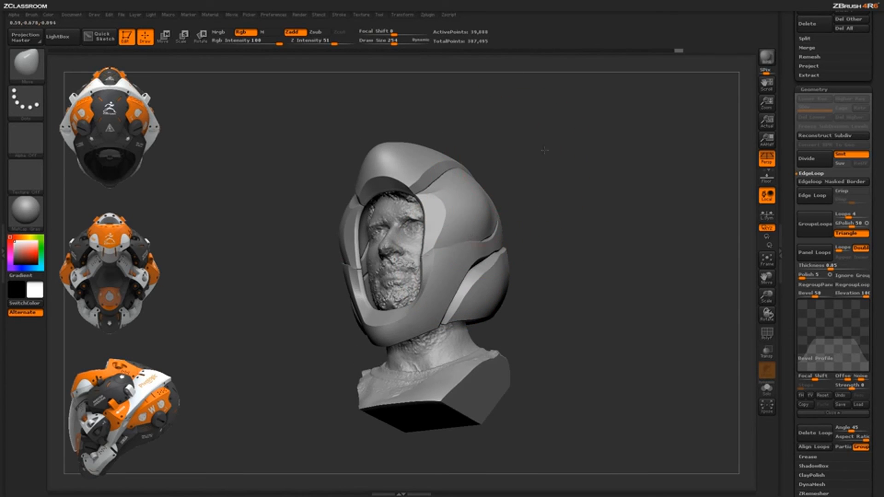
{"action": "mouse_move", "coordinate": [545, 151]}
{"action": "left_mouse_down"}
{"action": "mouse_move", "coordinate": [517, 178]}
{"action": "mouse_move", "coordinate": [396, 196]}
{"action": "left_mouse_up"}
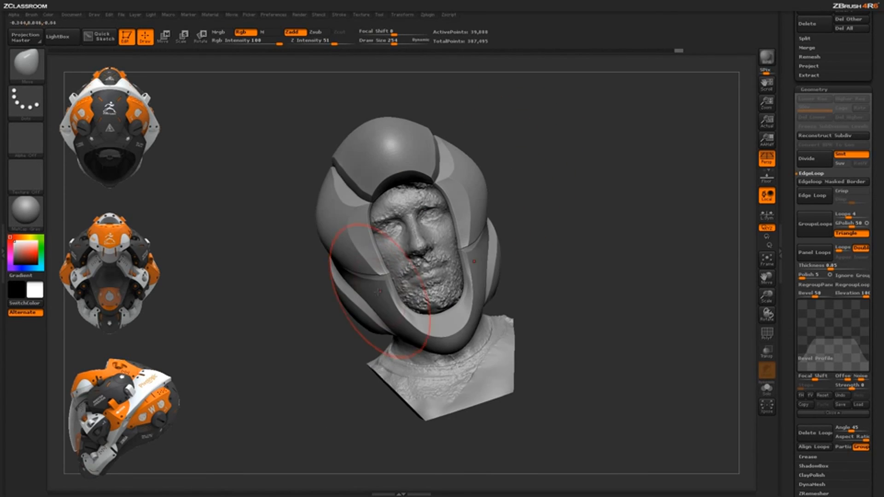
{"action": "left_click_drag", "start_coordinate": [367, 272], "coordinate": [364, 263]}
{"action": "left_click_drag", "start_coordinate": [539, 143], "coordinate": [491, 155]}
{"action": "left_click_drag", "start_coordinate": [479, 200], "coordinate": [473, 194]}
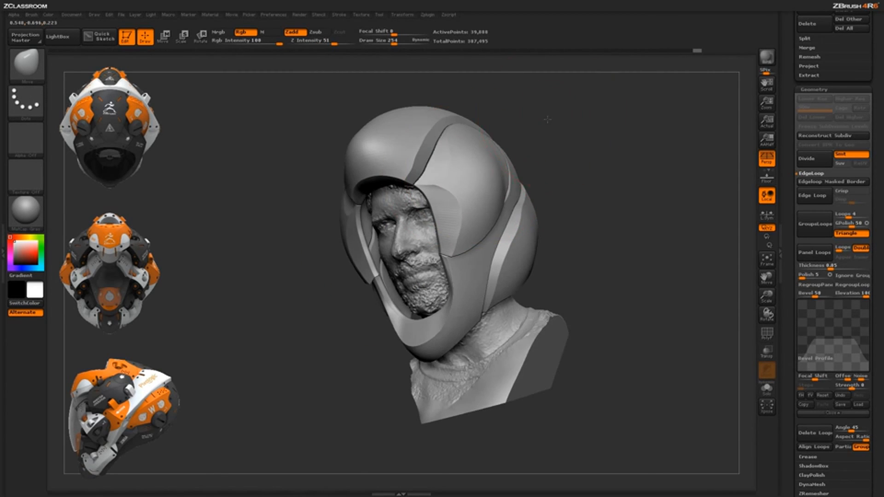
Pull the crown panel's front edge down over the forehead to form a straight brow, undoing unwanted strokes
{"action": "left_click_drag", "start_coordinate": [547, 119], "coordinate": [420, 227]}
{"action": "left_click_drag", "start_coordinate": [331, 247], "coordinate": [410, 187], "text": "shift"}
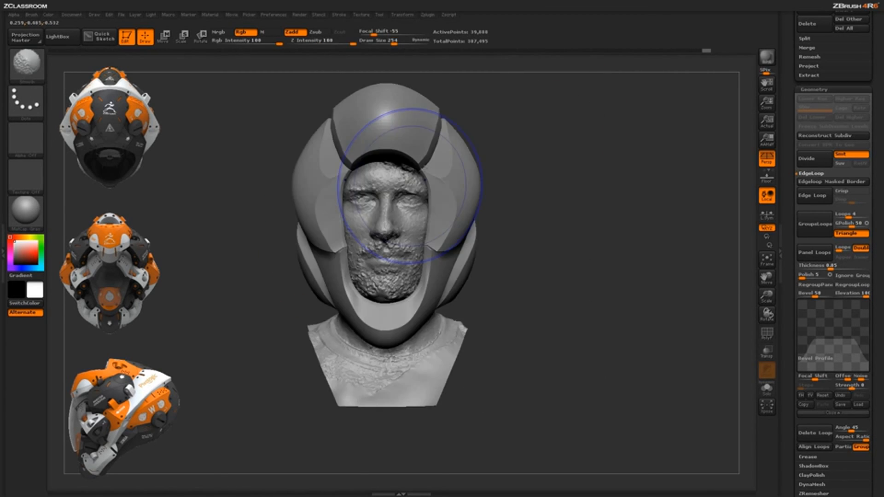
{"action": "key", "text": "ctrl+z"}
{"action": "left_click_drag", "start_coordinate": [495, 107], "coordinate": [395, 158], "text": "shift"}
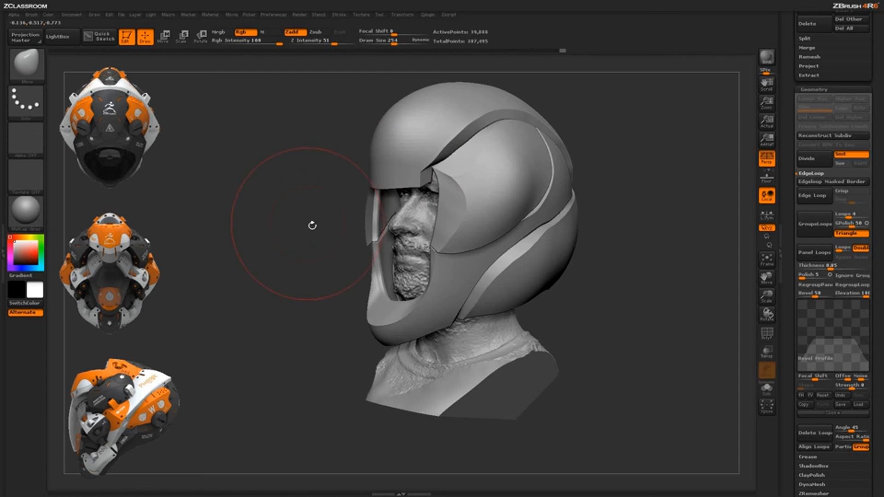
{"action": "left_click_drag", "start_coordinate": [313, 225], "coordinate": [430, 205]}
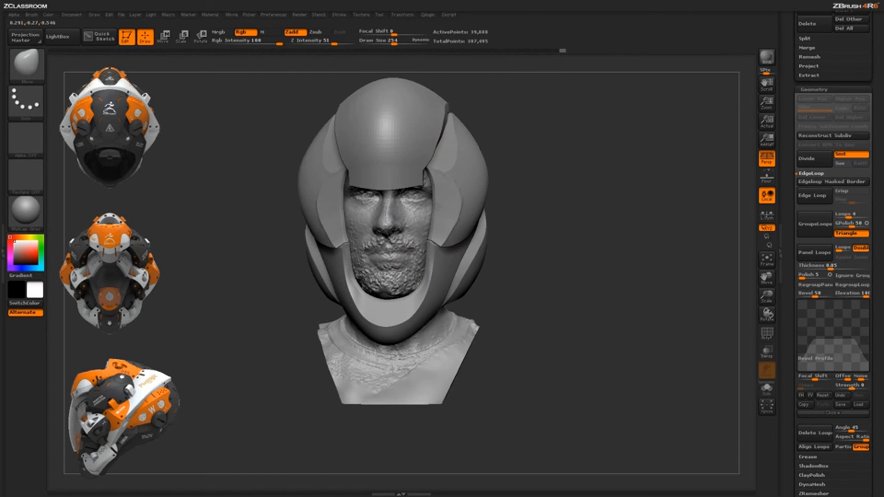
{"action": "key", "text": "ctrl+z"}
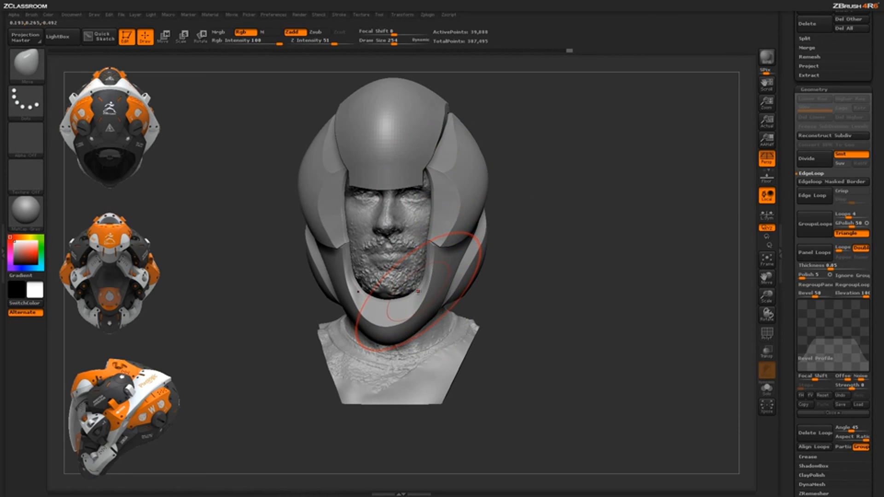
Reshape the chin panel and the lower side of the helmet around the jaw with the Move brush
{"action": "mouse_move", "coordinate": [561, 140]}
{"action": "left_mouse_down"}
{"action": "mouse_move", "coordinate": [528, 146]}
{"action": "mouse_move", "coordinate": [456, 185]}
{"action": "left_mouse_up"}
{"action": "left_click_drag", "start_coordinate": [401, 295], "coordinate": [392, 290]}
{"action": "left_click_drag", "start_coordinate": [318, 295], "coordinate": [543, 283]}
{"action": "left_click_drag", "start_coordinate": [406, 290], "coordinate": [408, 290]}
{"action": "left_click_drag", "start_coordinate": [525, 209], "coordinate": [329, 198]}
{"action": "mouse_move", "coordinate": [684, 286]}
{"action": "left_mouse_down", "text": "shift"}
{"action": "mouse_move", "coordinate": [695, 296]}
{"action": "mouse_move", "coordinate": [675, 247]}
{"action": "mouse_move", "coordinate": [681, 292]}
{"action": "mouse_move", "coordinate": [653, 283]}
{"action": "mouse_move", "coordinate": [631, 252]}
{"action": "left_mouse_up", "text": "shift"}
{"action": "mouse_move", "coordinate": [638, 300]}
{"action": "left_mouse_down"}
{"action": "mouse_move", "coordinate": [624, 300]}
{"action": "mouse_move", "coordinate": [665, 302]}
{"action": "left_mouse_up"}
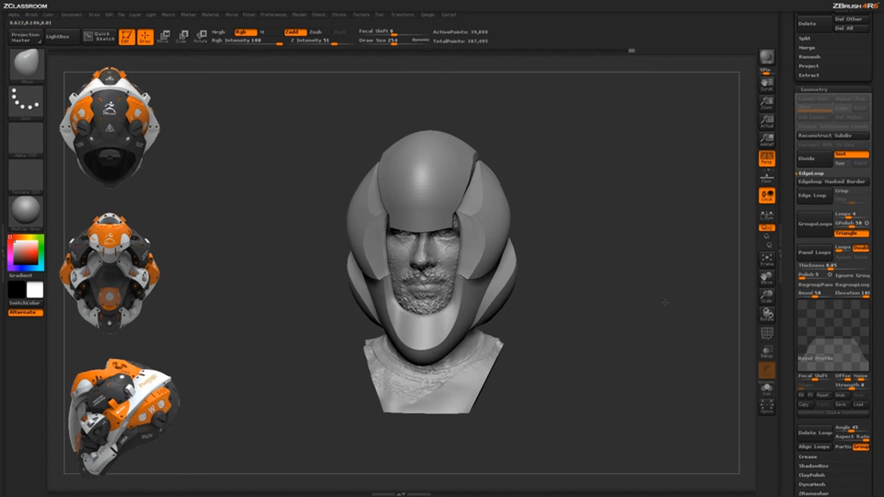